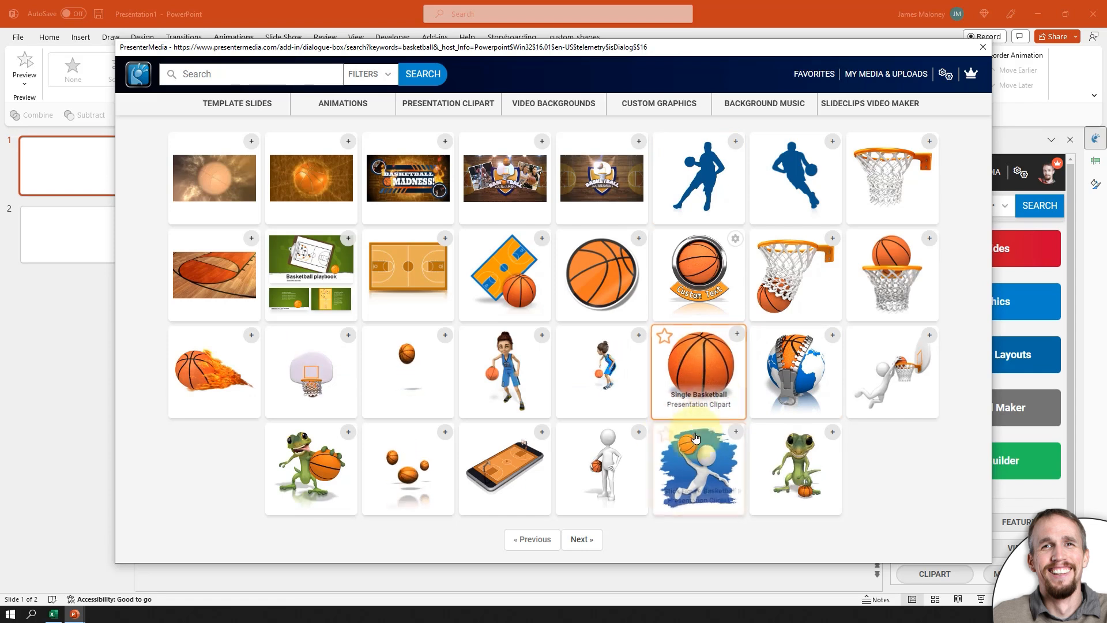
- Open the Single Basketball clipart in the advanced customizer and lower its shadow and reflection opacity to the minimum
click(690, 361)
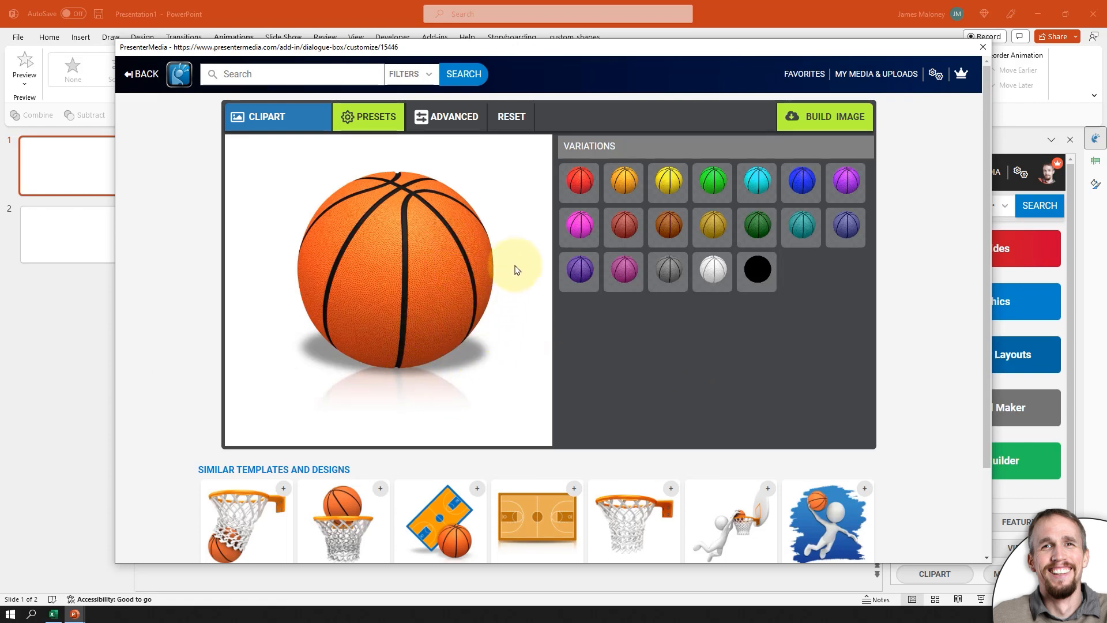
click(447, 122)
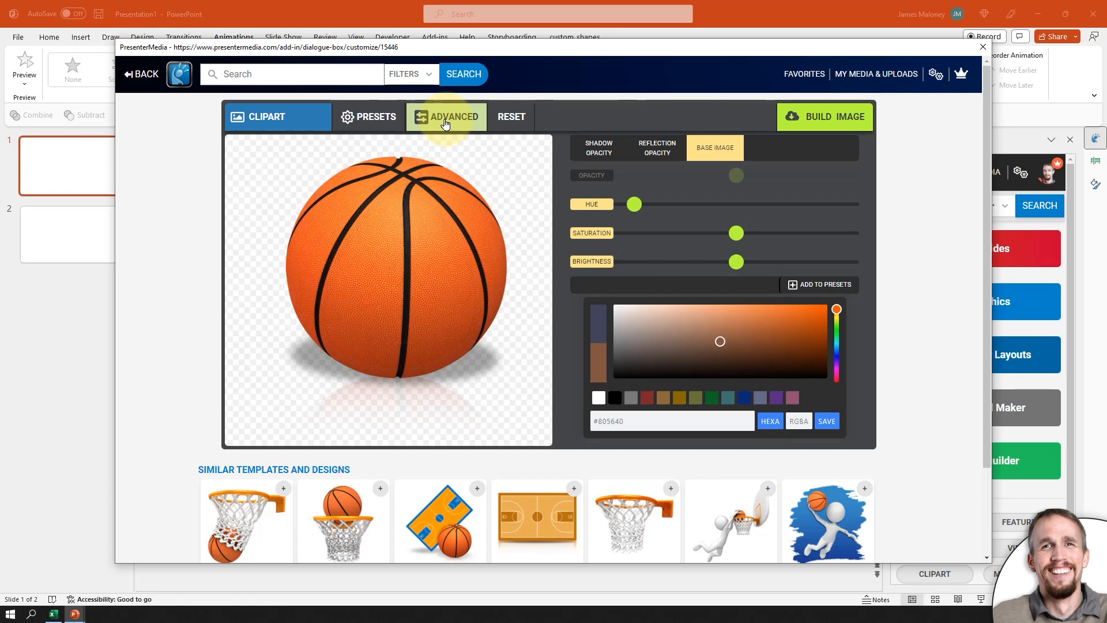
click(617, 150)
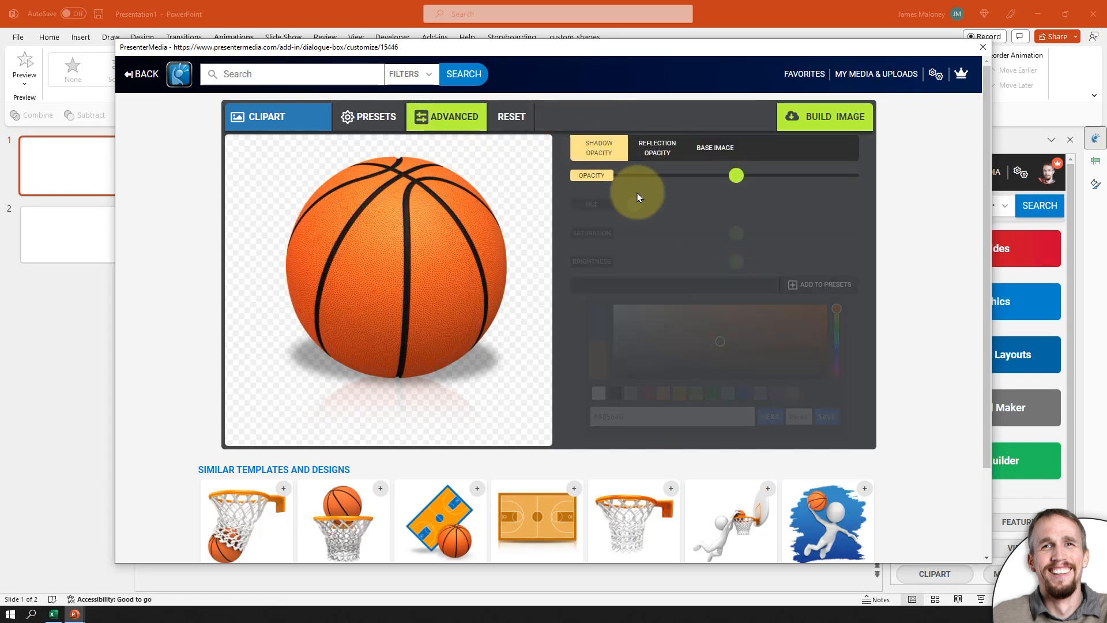
drag(737, 180, 600, 172)
click(654, 149)
drag(740, 176, 588, 167)
- Build the customized basketball image, add it to the slide at large 1600 x 1600 size, and close the PresenterMedia window
click(806, 126)
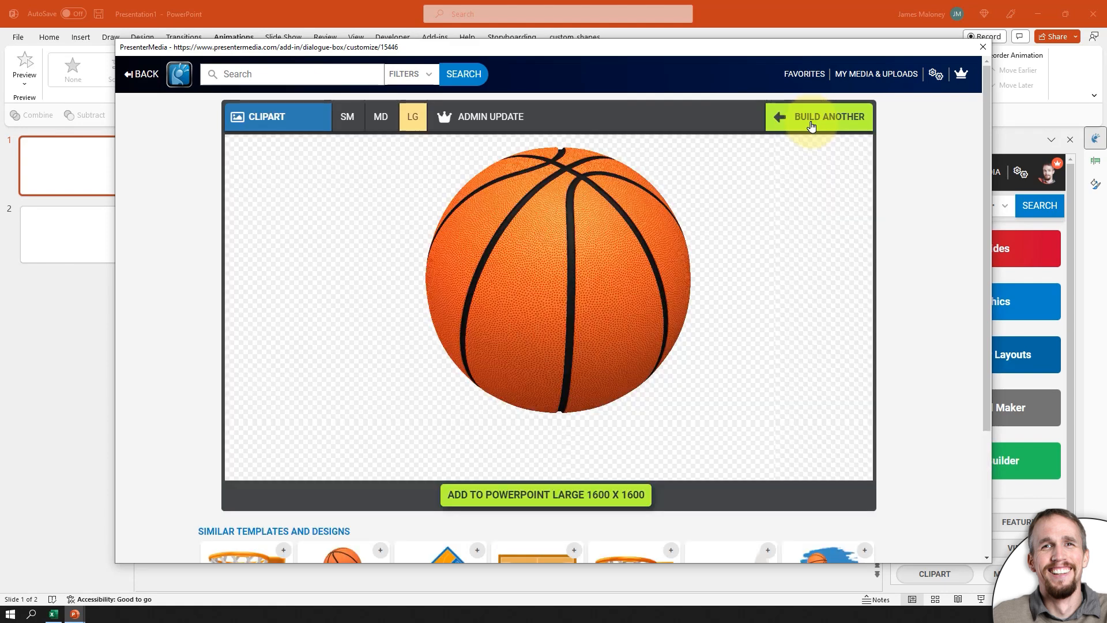
click(571, 502)
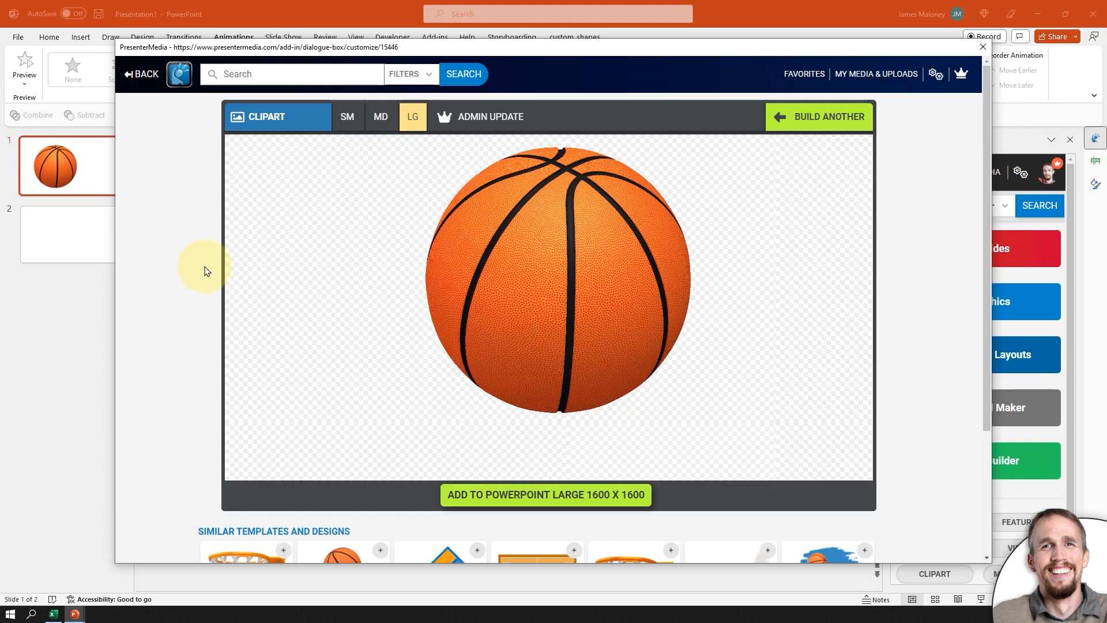
click(982, 51)
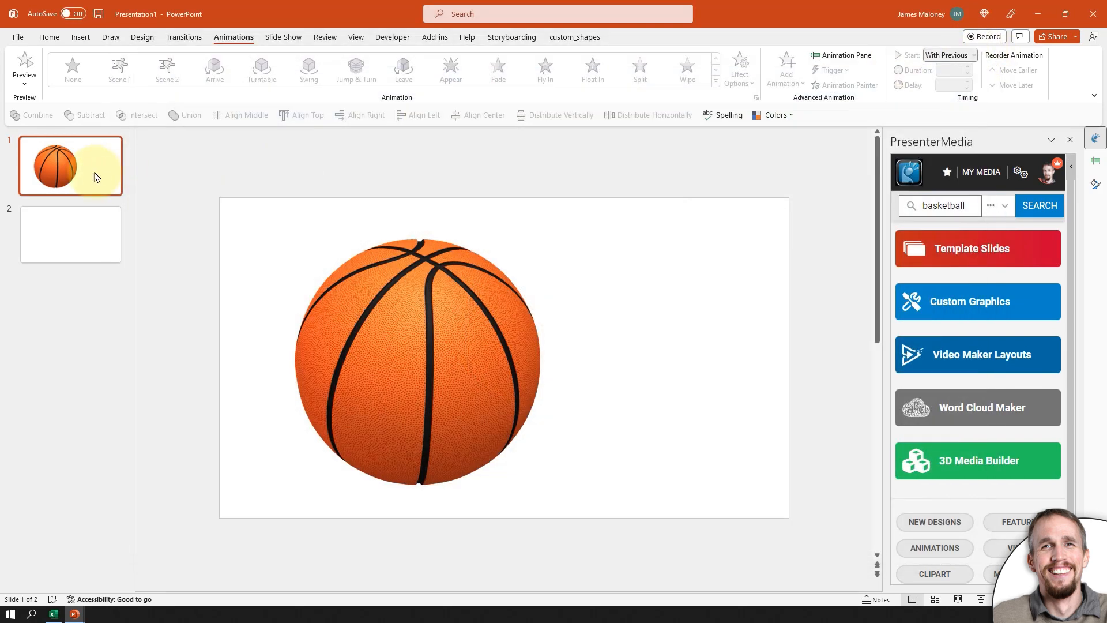
- Shrink the basketball picture and place it at the left side of the slide
click(487, 329)
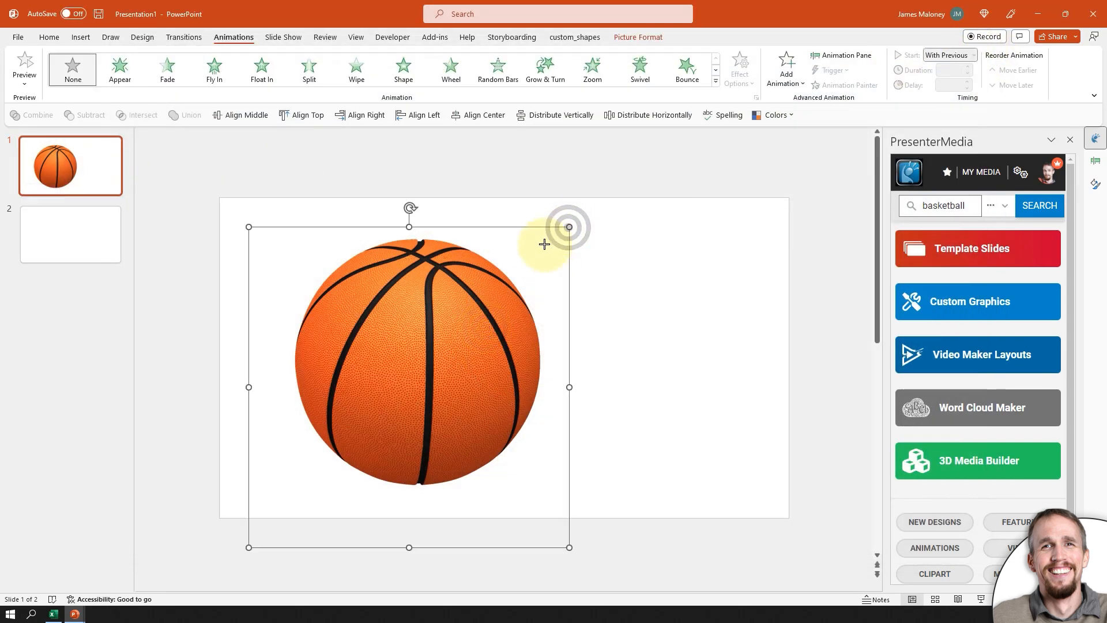
drag(569, 227, 502, 292)
drag(407, 389, 364, 326)
mouse_move(469, 236)
mouse_down()
mouse_move(448, 257)
mouse_move(461, 244)
mouse_up()
drag(309, 358, 303, 357)
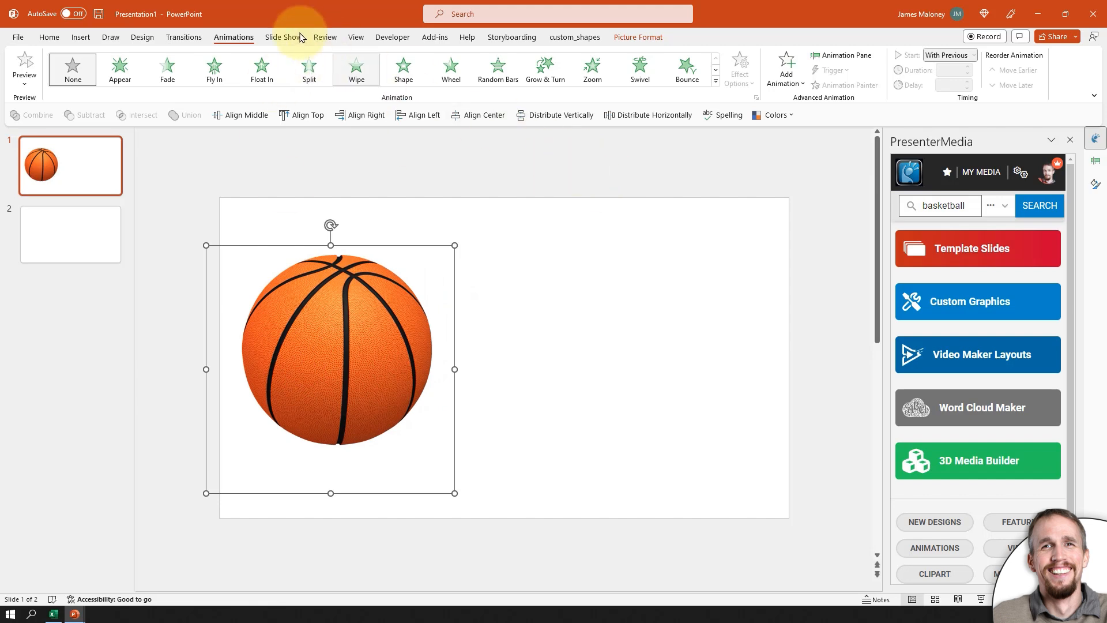
click(122, 60)
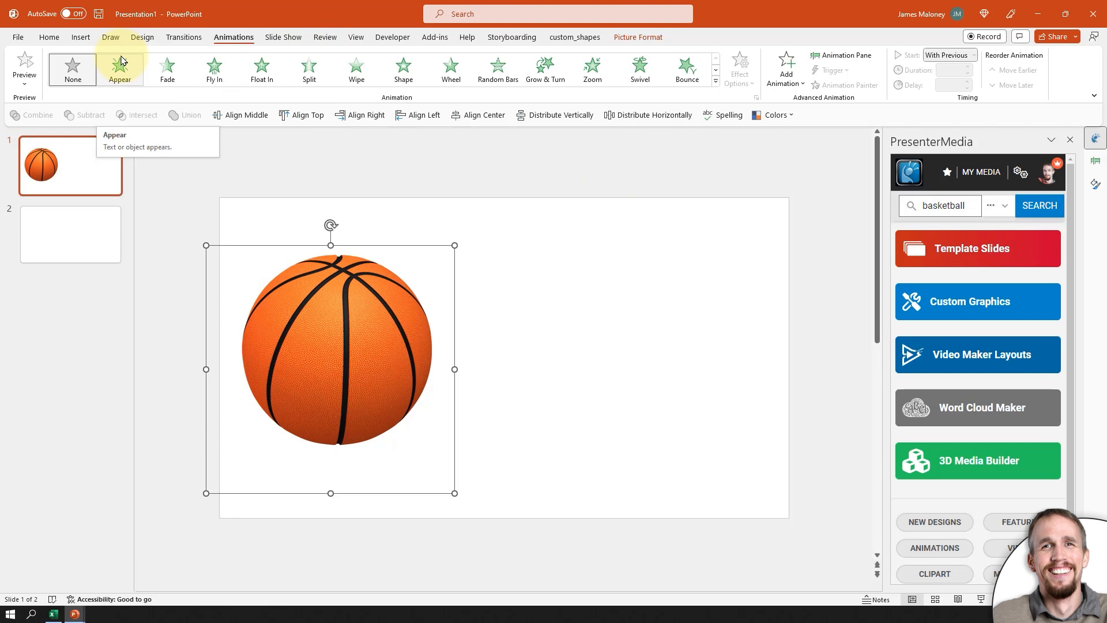
click(611, 172)
- Add an Arcs motion path animation to the basketball picture
click(364, 306)
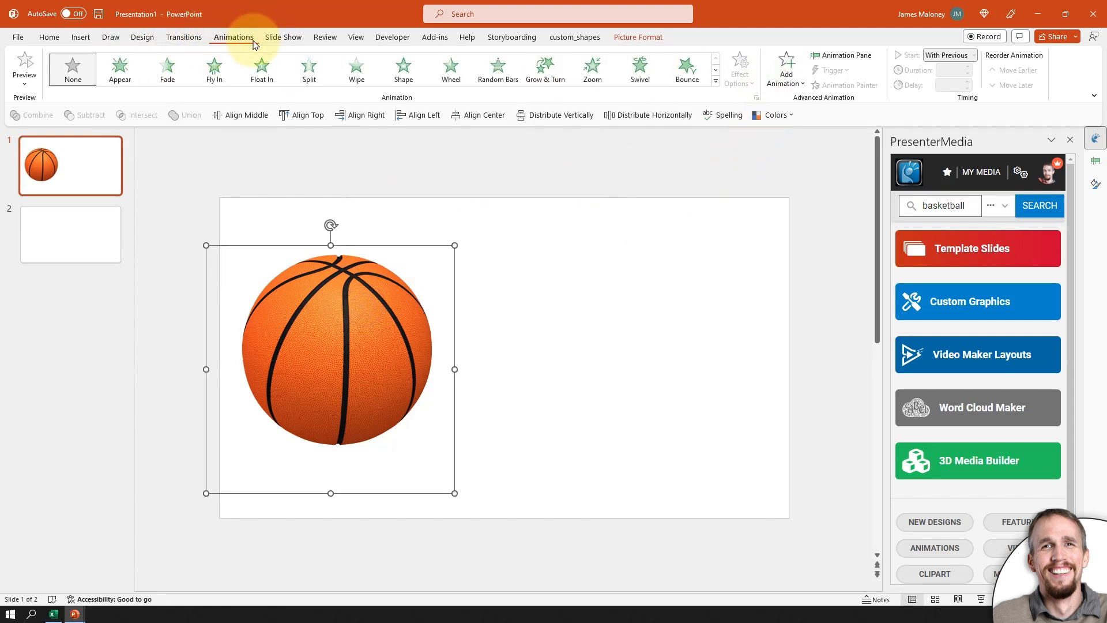
click(787, 75)
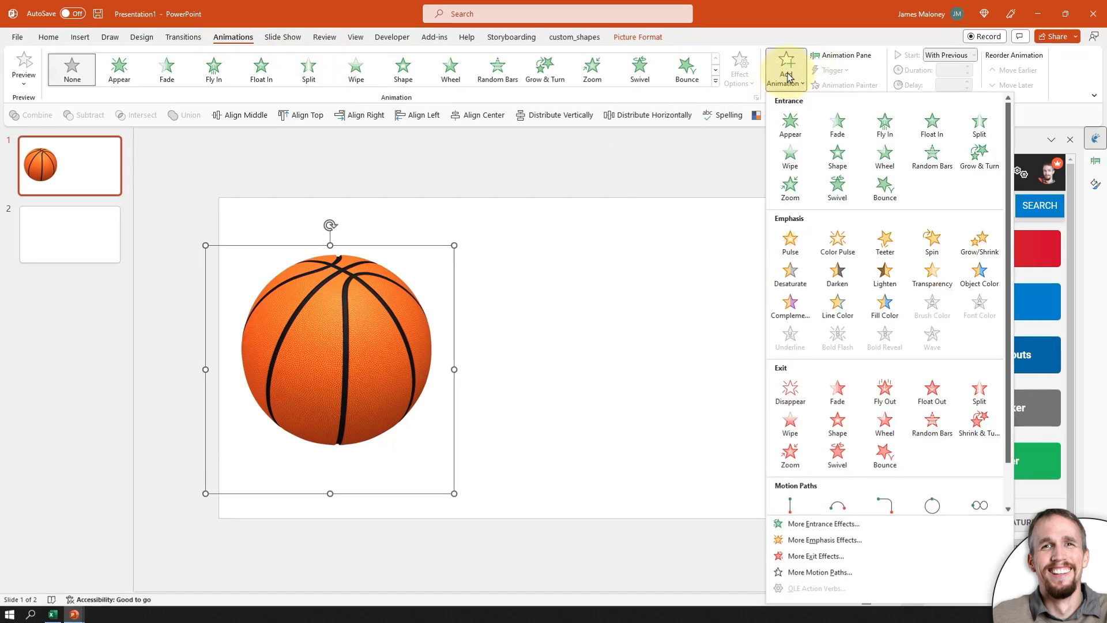
scroll(873, 351, down, 2)
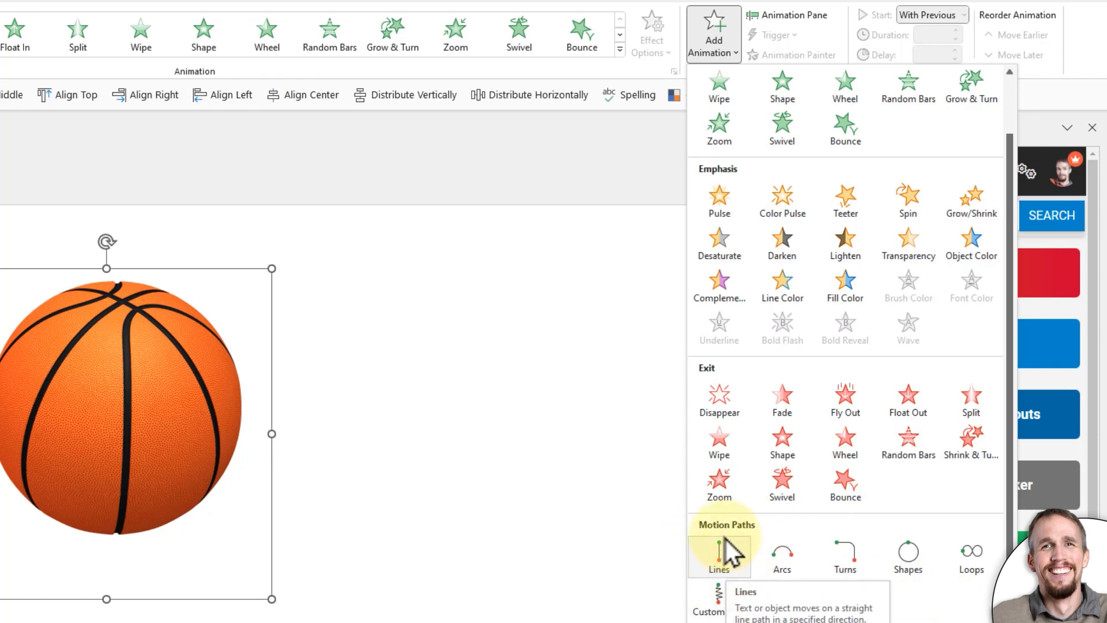
scroll(866, 563, up, 1)
scroll(837, 600, down, 1)
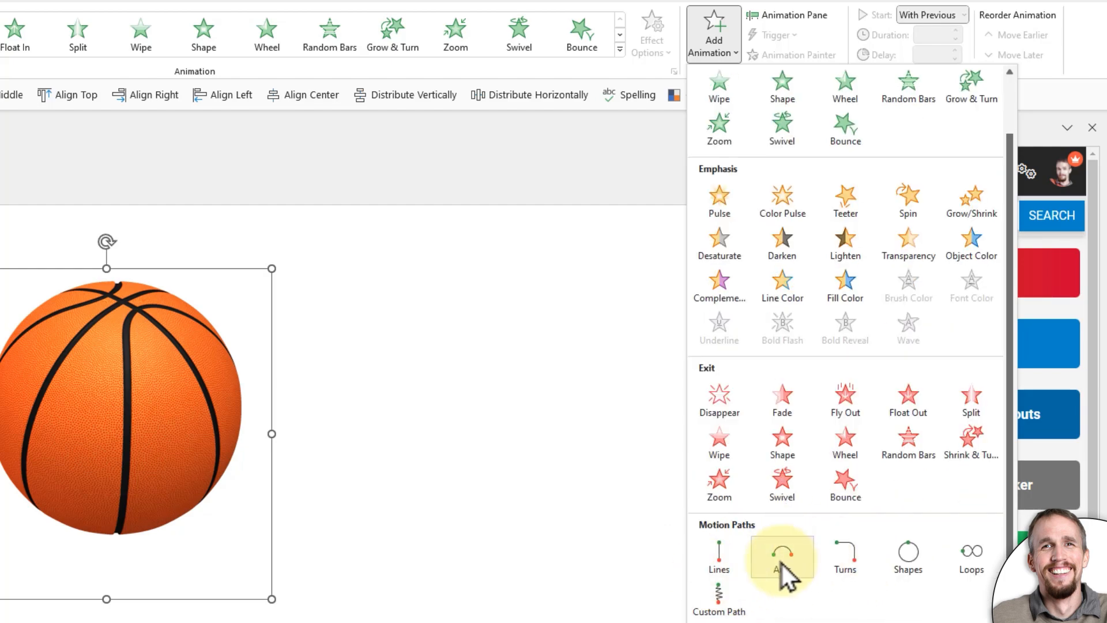
click(782, 563)
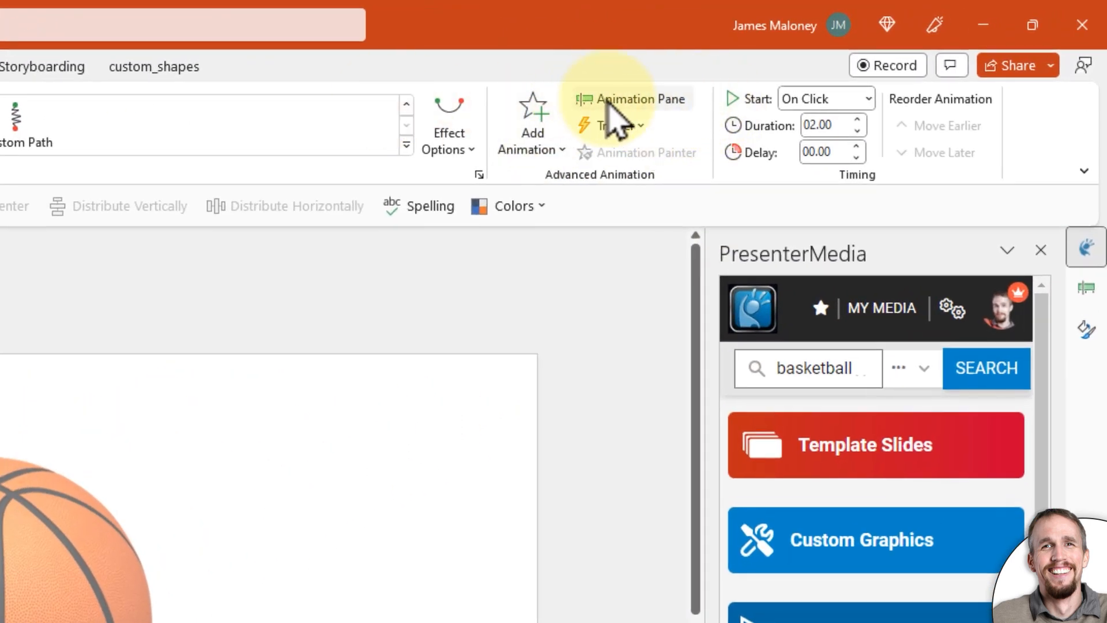
- Show the Animation Pane at a wider size and select the basketball's arc effect in it
click(609, 104)
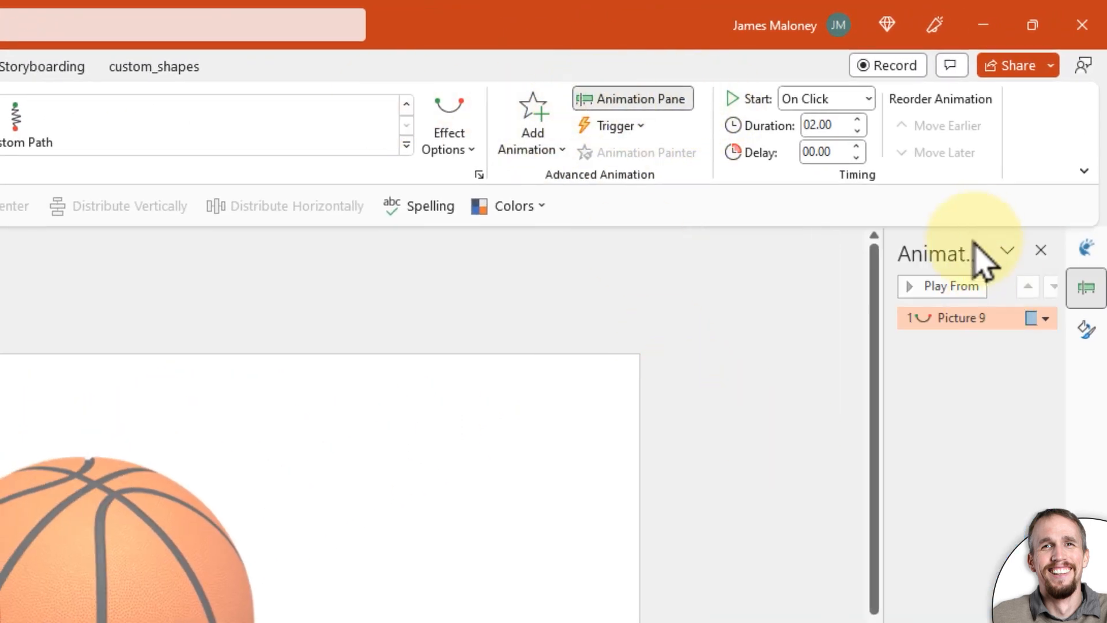
drag(883, 388, 719, 386)
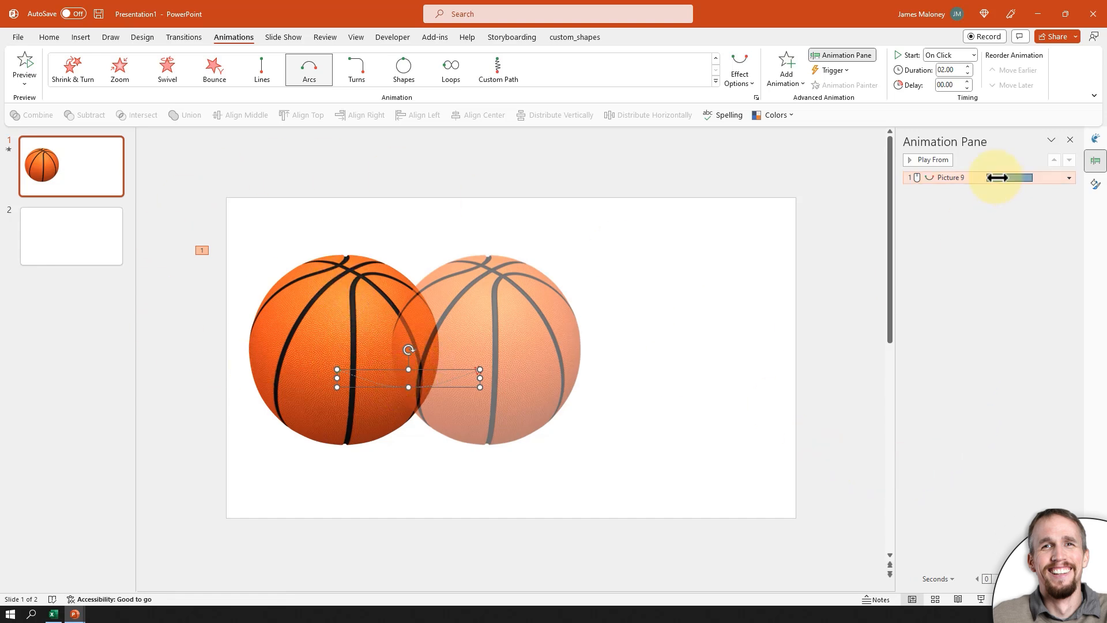
click(951, 175)
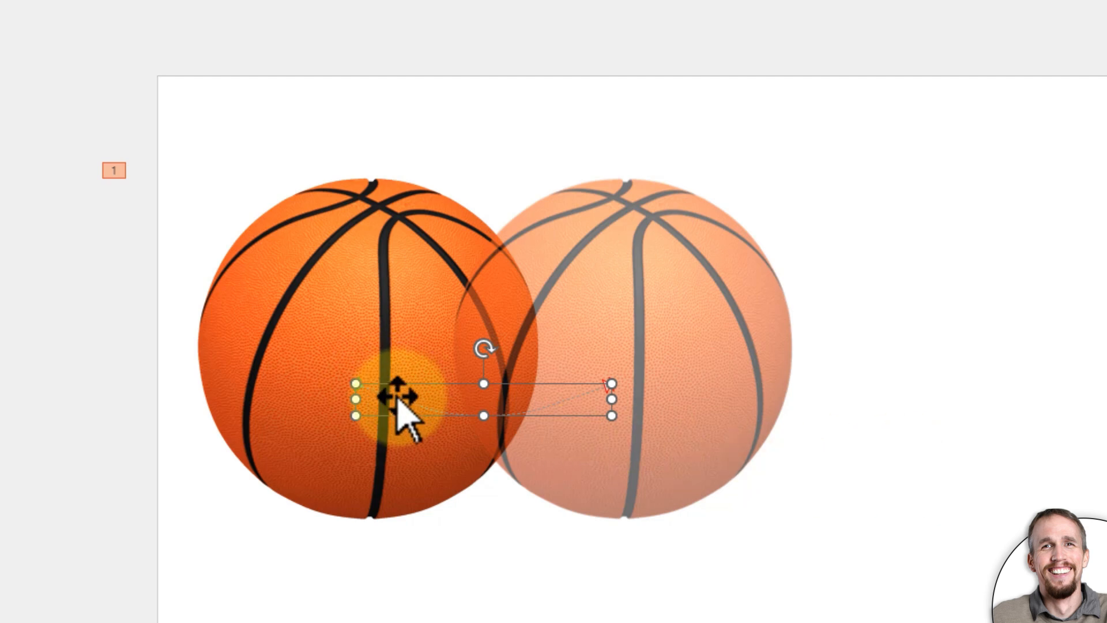
- Edit the arc path's points, raising its first bend and shifting the remaining points and the end point farther right
right_click(395, 397)
key(Escape)
right_click(377, 392)
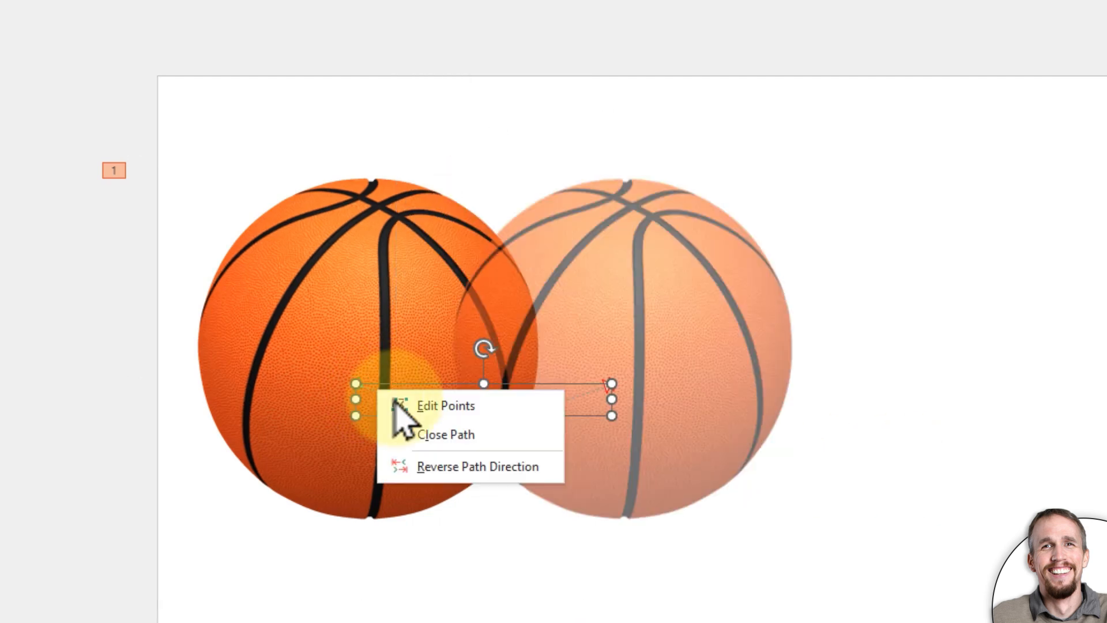
click(455, 407)
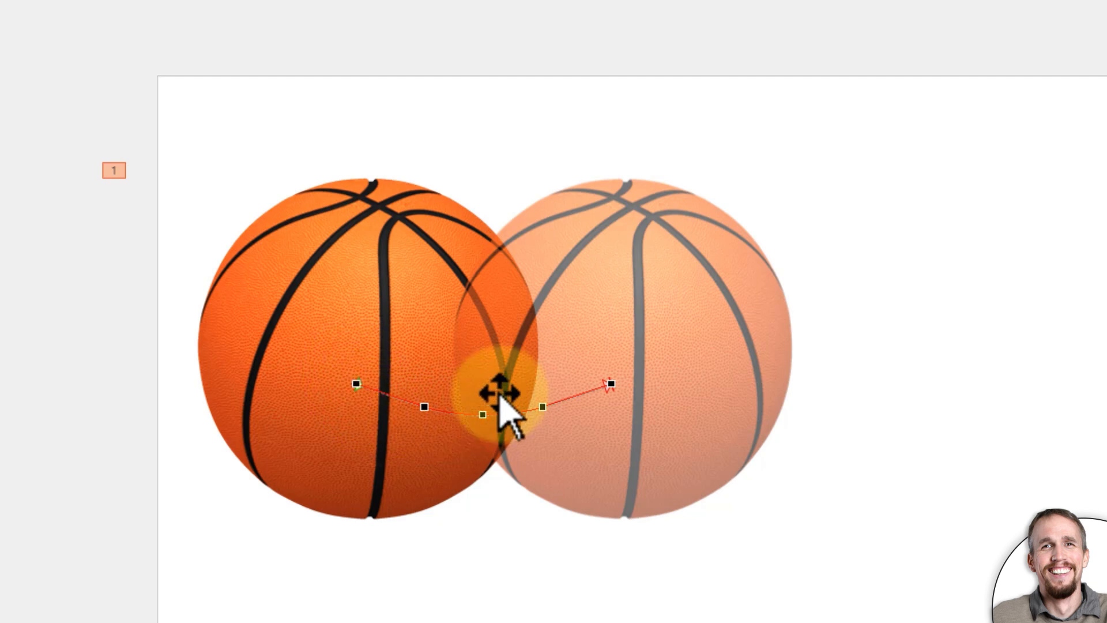
click(425, 402)
drag(425, 401, 436, 346)
drag(610, 383, 733, 378)
drag(542, 405, 601, 416)
drag(483, 416, 529, 413)
drag(633, 413, 635, 415)
- Shape the motion path into two bounces by rounding the first hump, raising the fourth point and lowering the end point
click(436, 345)
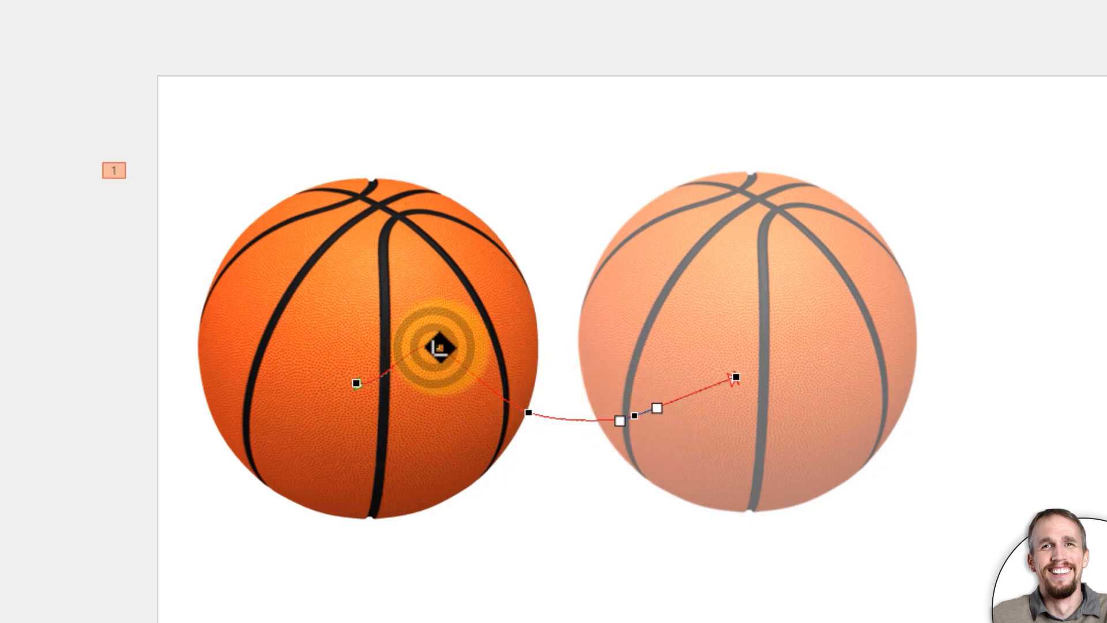
click(356, 383)
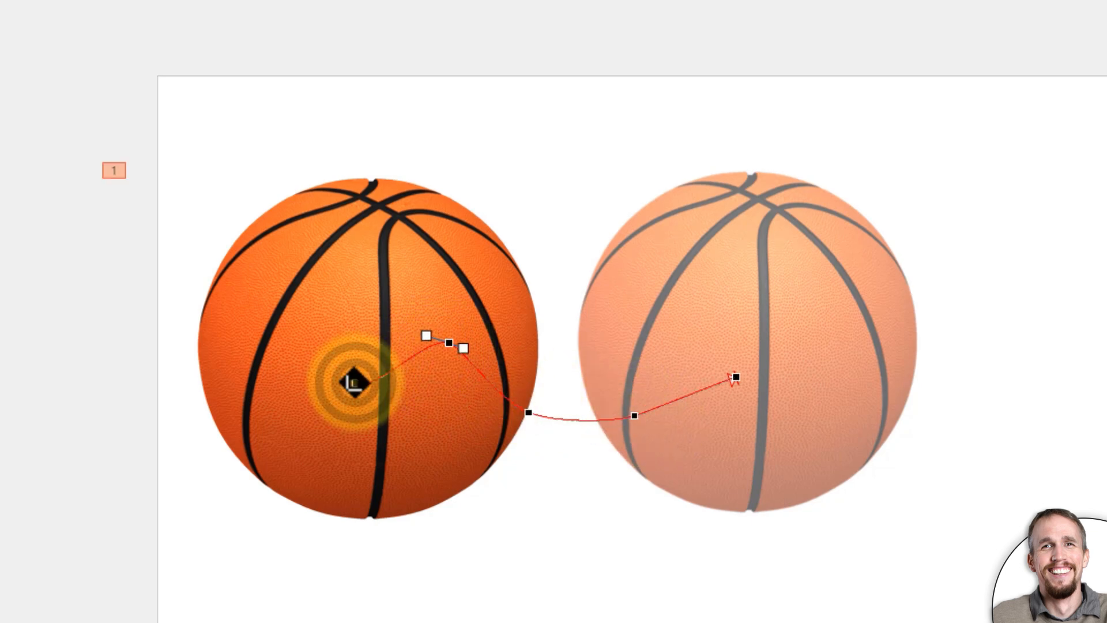
drag(382, 387, 380, 358)
drag(528, 412, 492, 393)
drag(635, 416, 632, 351)
drag(734, 378, 734, 404)
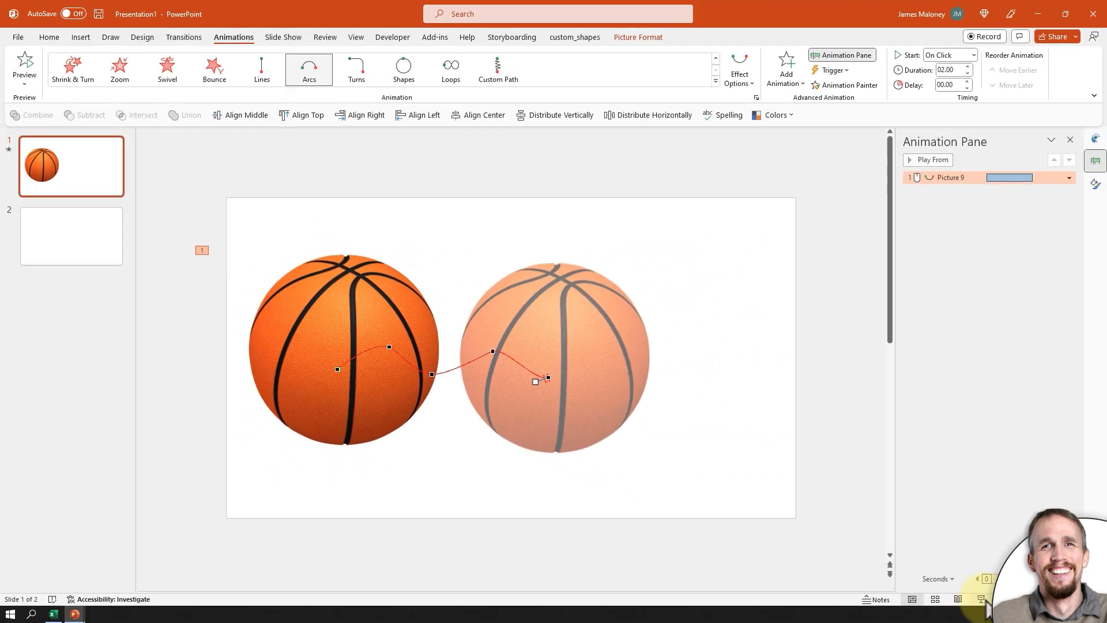
- Play slide 1 as a slide show to preview the basketball's bouncing motion, and return to that slide for editing
click(981, 599)
click(720, 415)
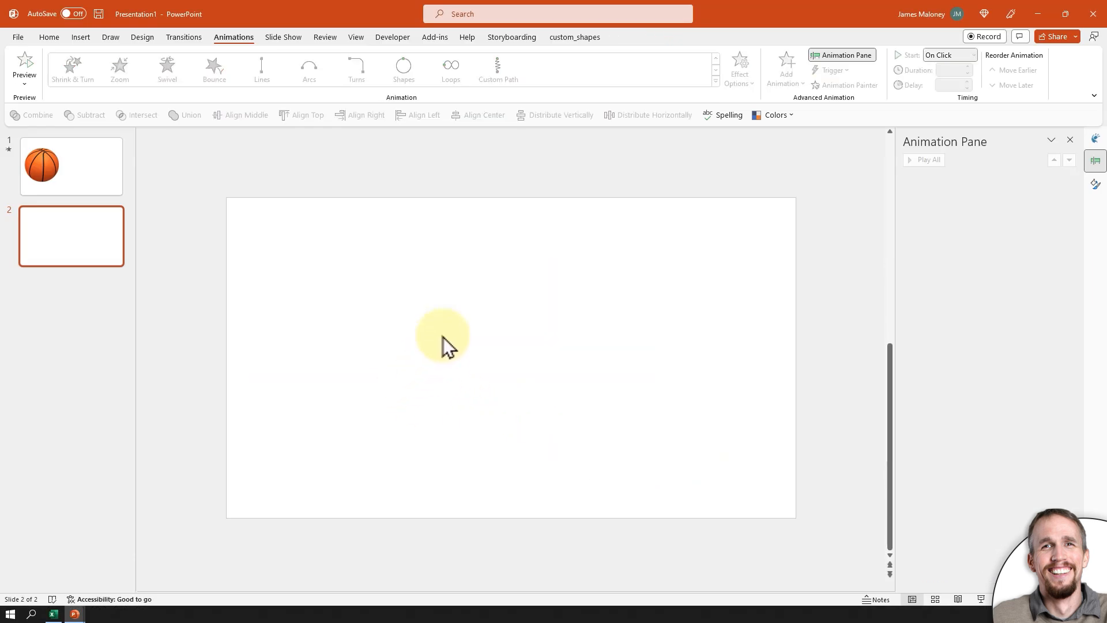
click(64, 173)
- Reopen the basketball's motion path for point editing and convert the low point between the two bounces to a corner point
click(369, 310)
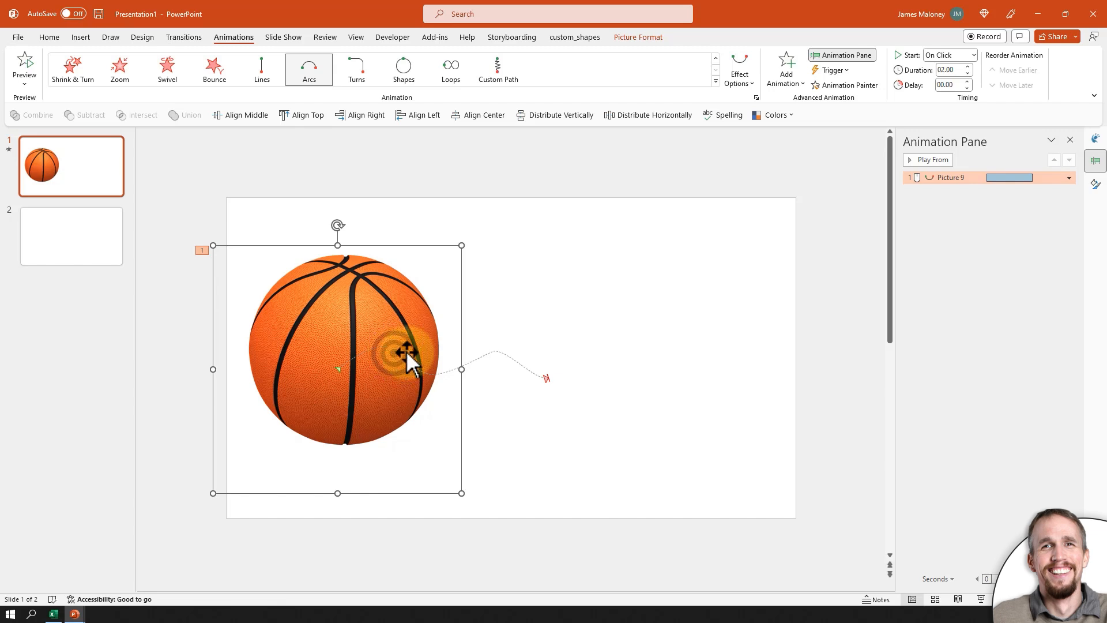
click(956, 178)
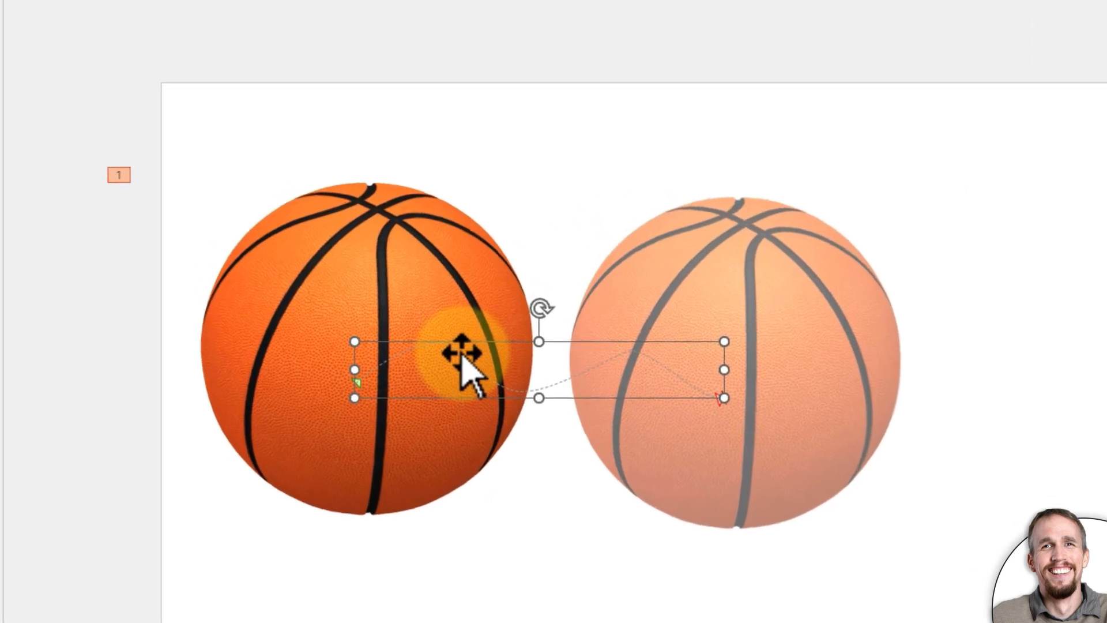
right_click(400, 353)
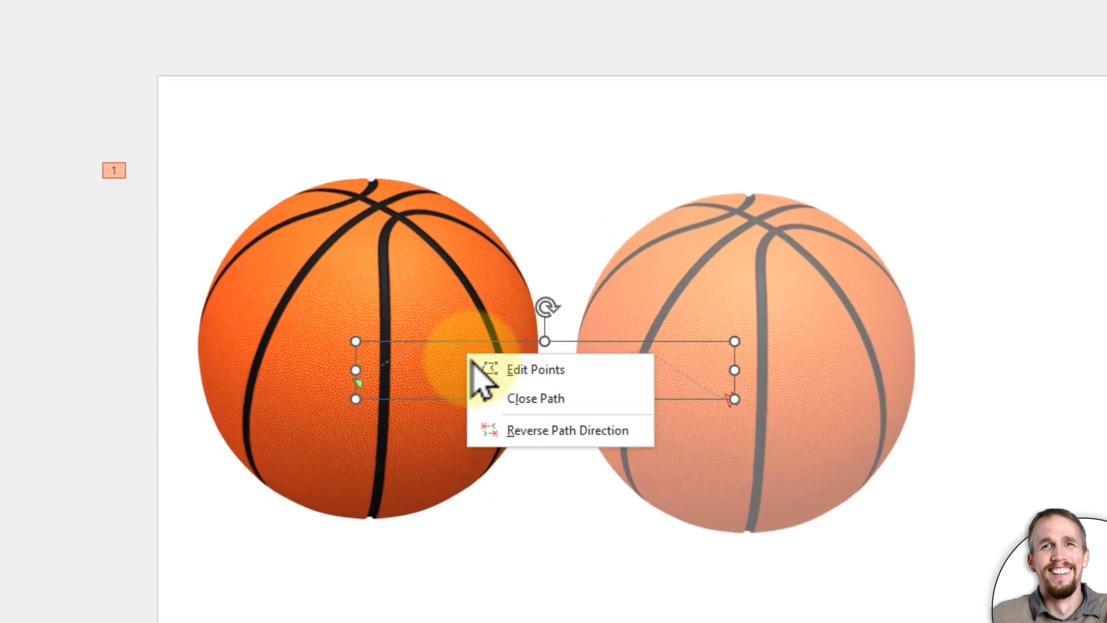
click(536, 370)
click(521, 390)
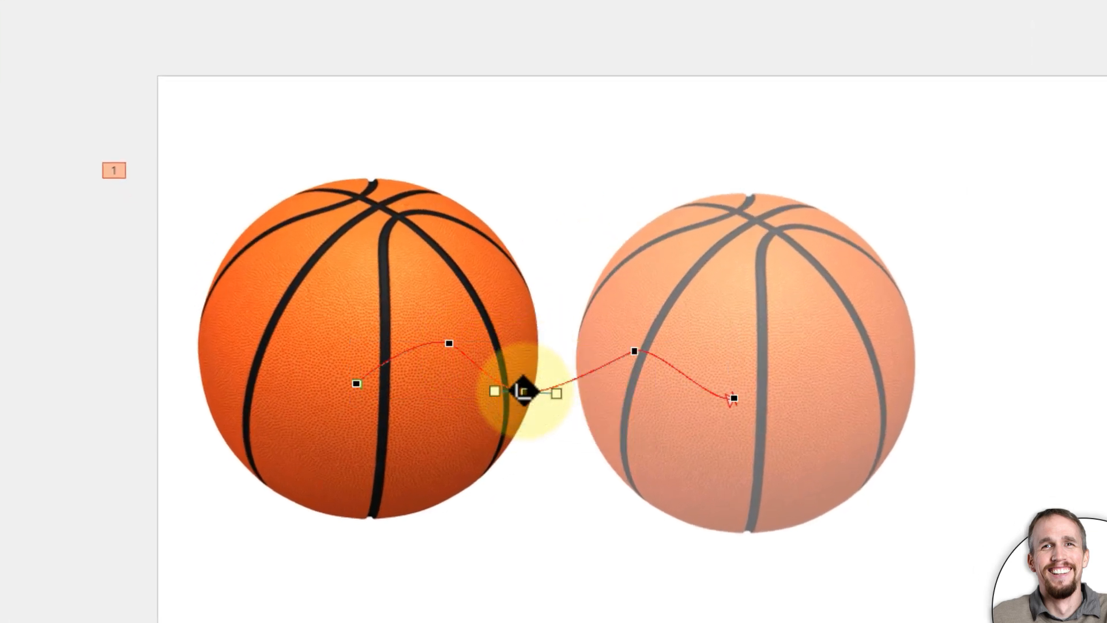
right_click(522, 390)
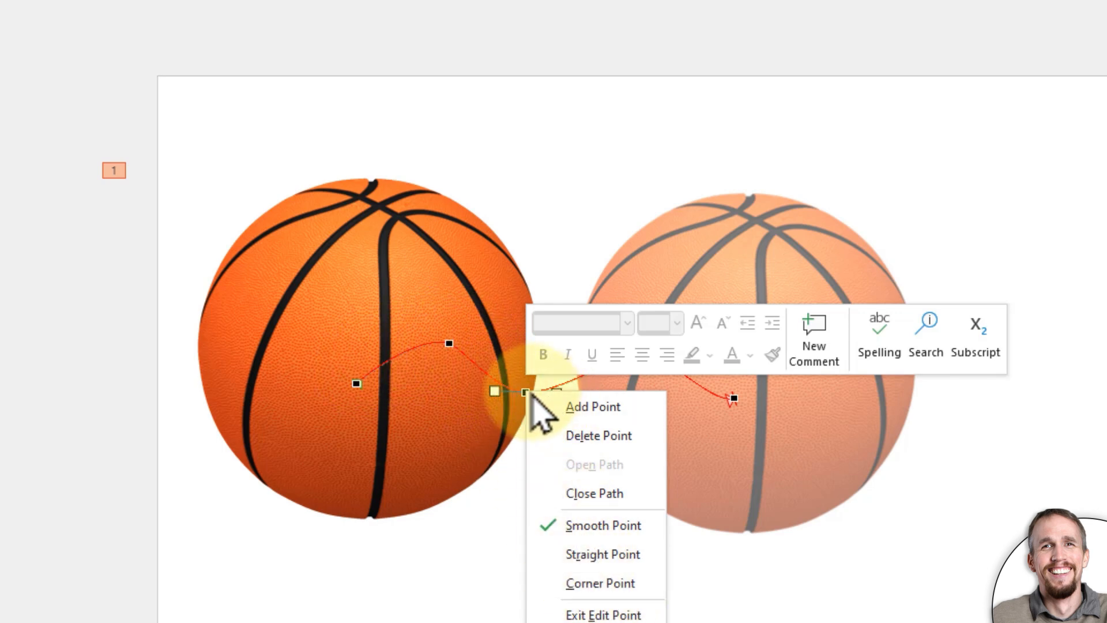
click(608, 584)
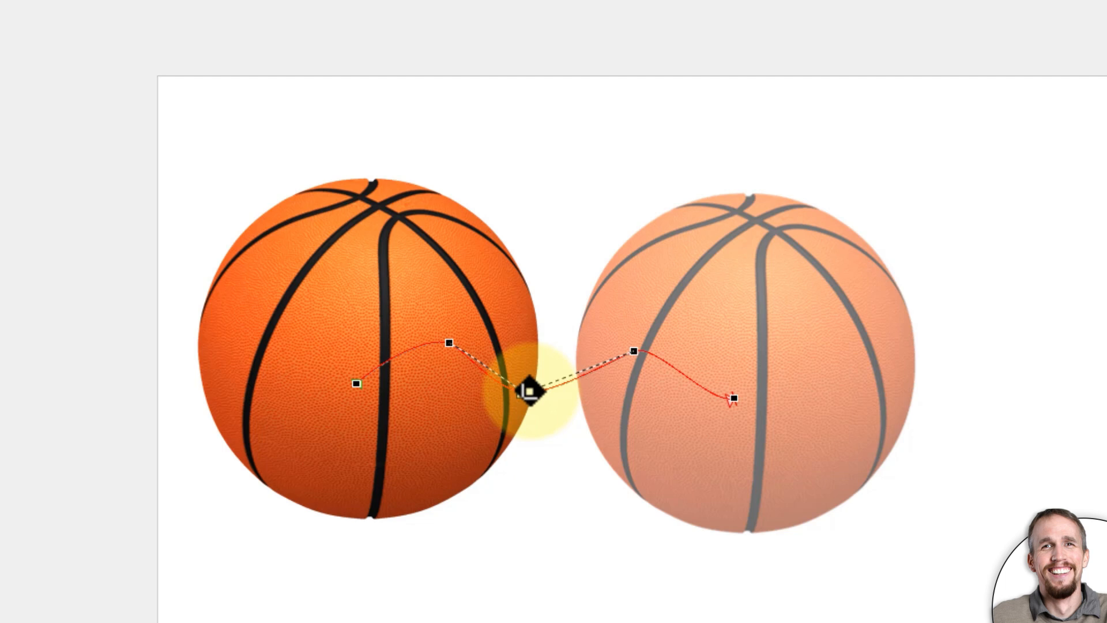
- Nudge the first bounce's peak and lengthen both curve handles of the second bounce's peak to round its arc
mouse_move(447, 339)
mouse_down()
mouse_move(415, 334)
mouse_move(493, 341)
mouse_move(389, 328)
mouse_move(391, 338)
mouse_move(452, 335)
mouse_up()
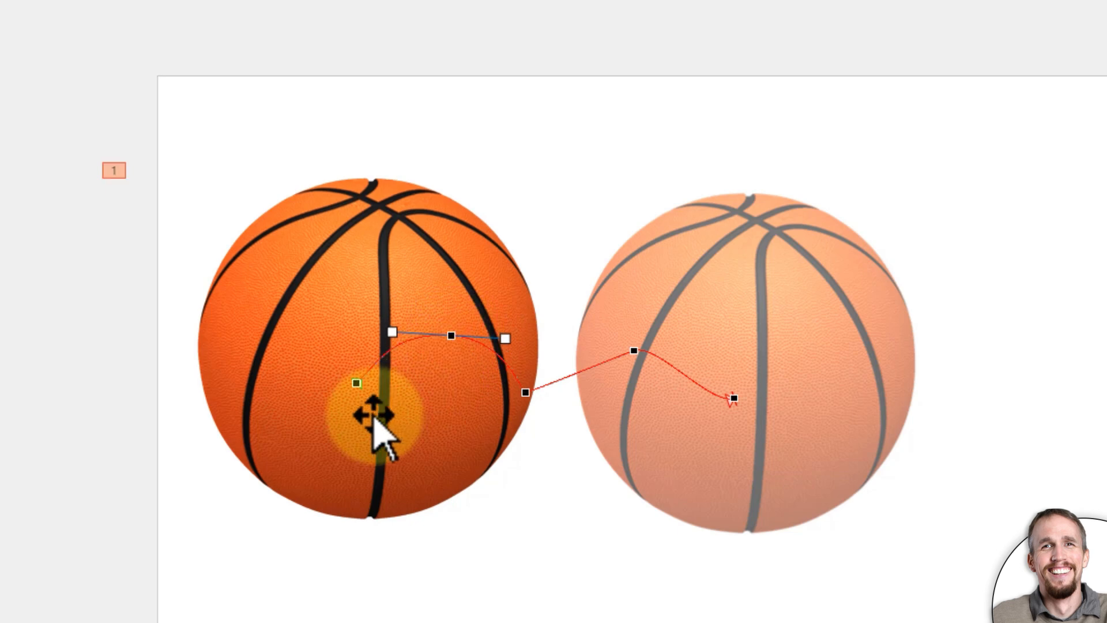
right_click(635, 350)
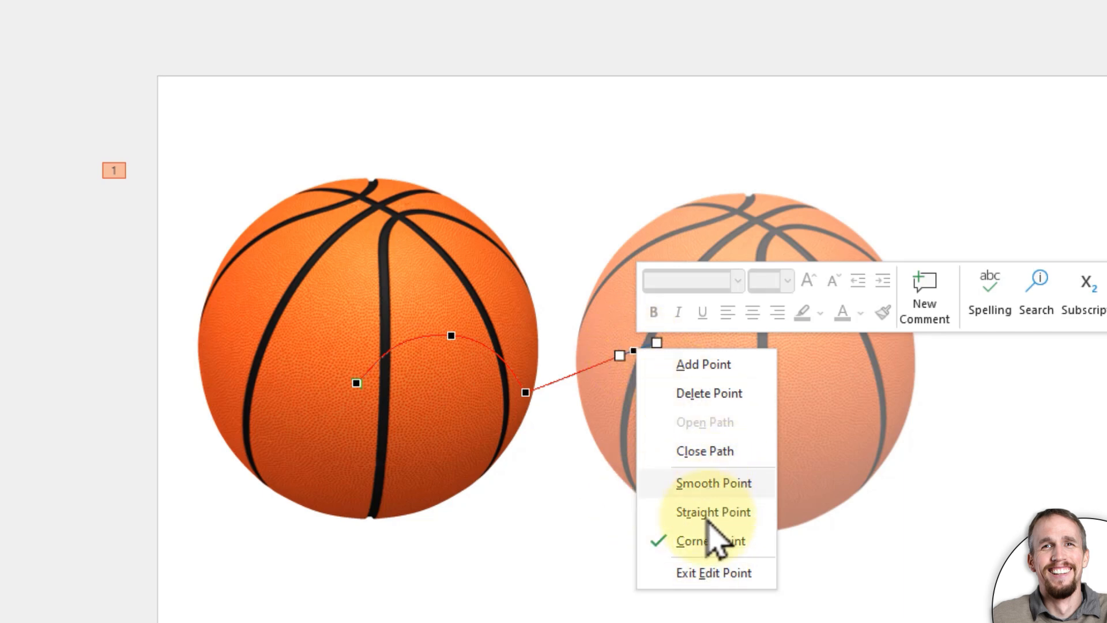
click(719, 487)
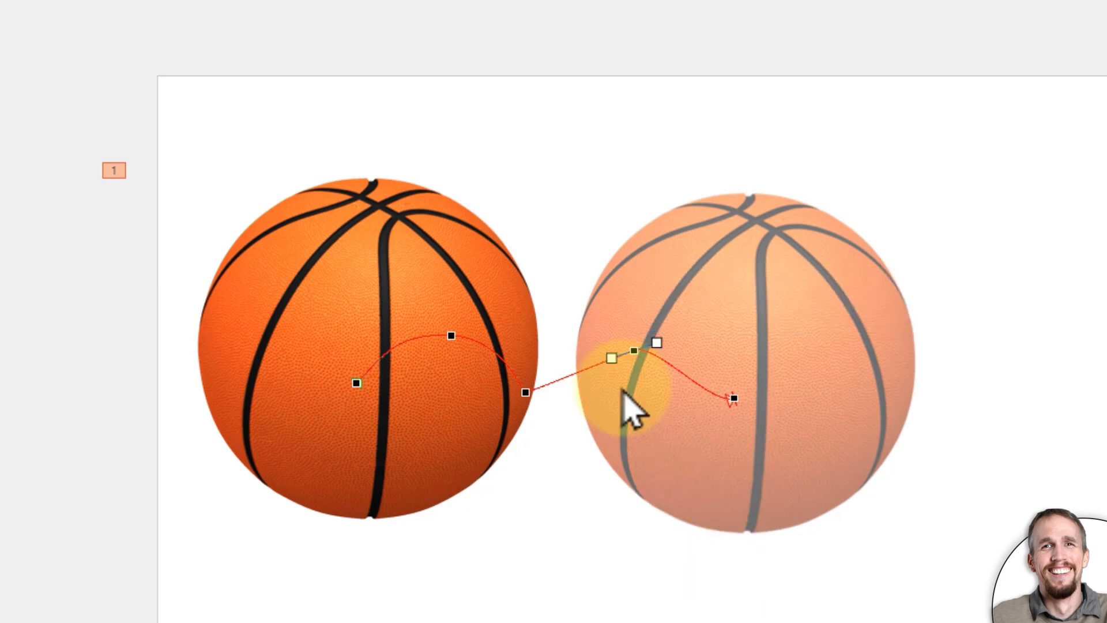
drag(611, 354, 569, 344)
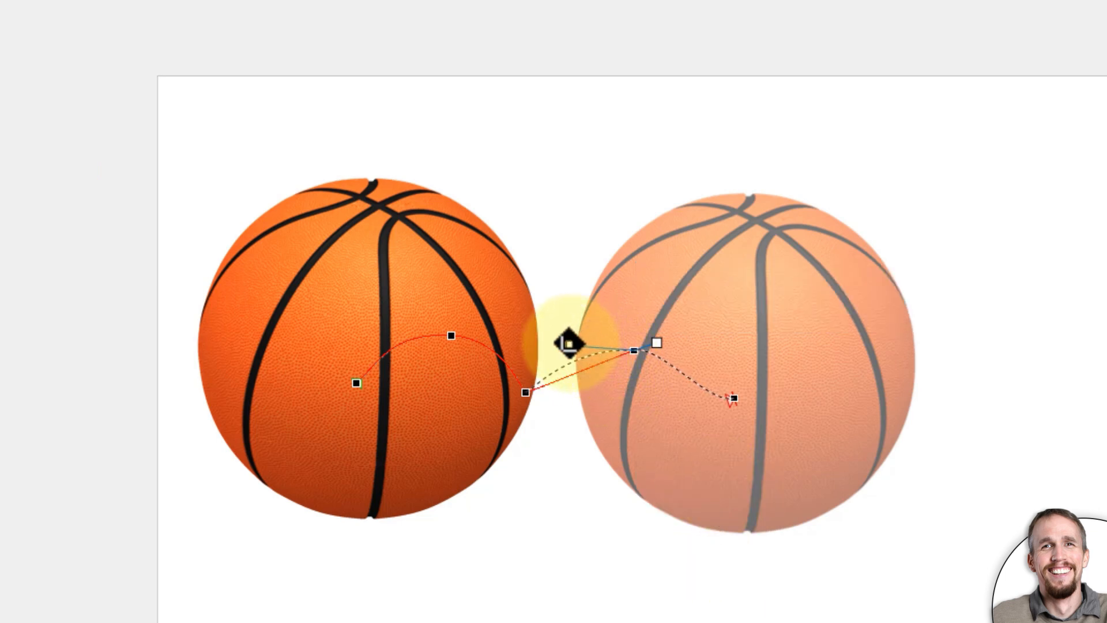
click(448, 335)
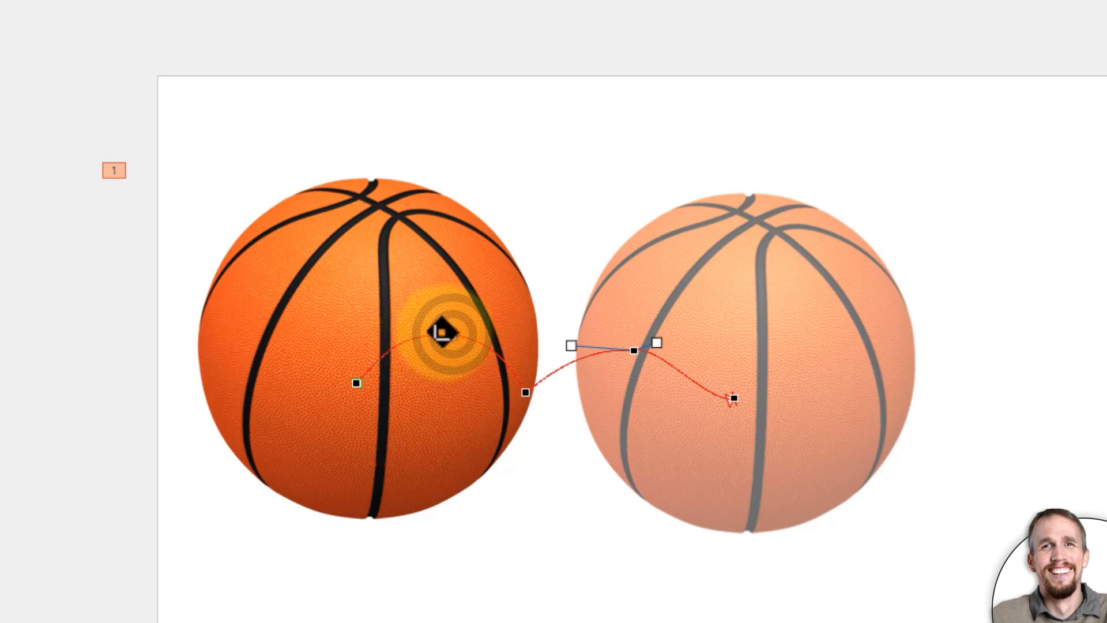
drag(699, 348, 700, 349)
- Convert the second bounce's peak to a smooth point and lower it so it sits below the first peak
right_click(633, 350)
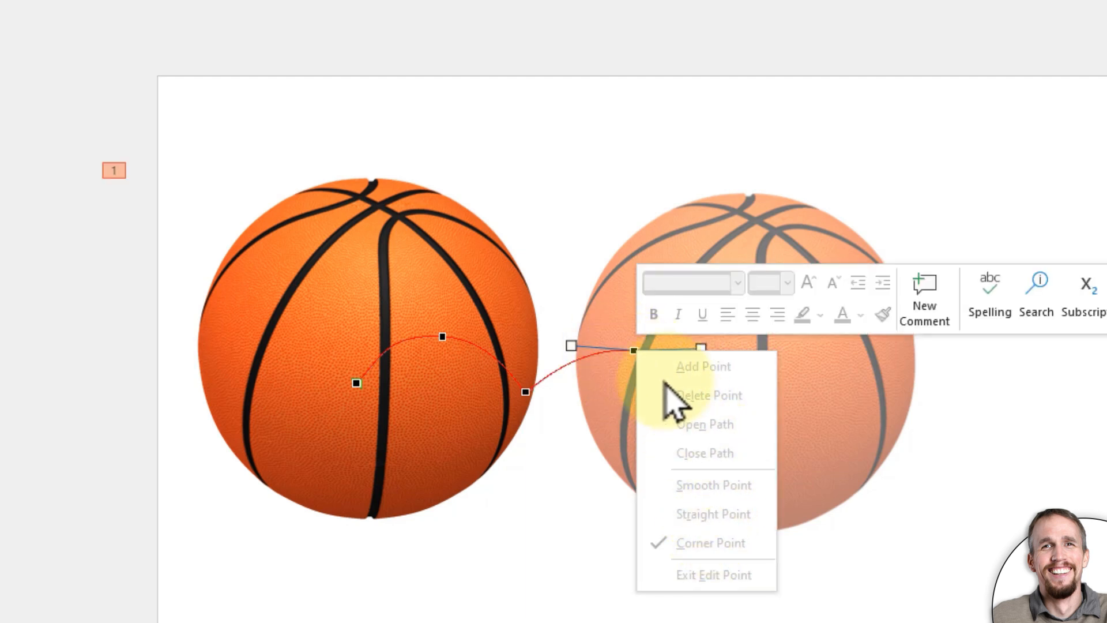
click(598, 340)
right_click(633, 348)
click(701, 482)
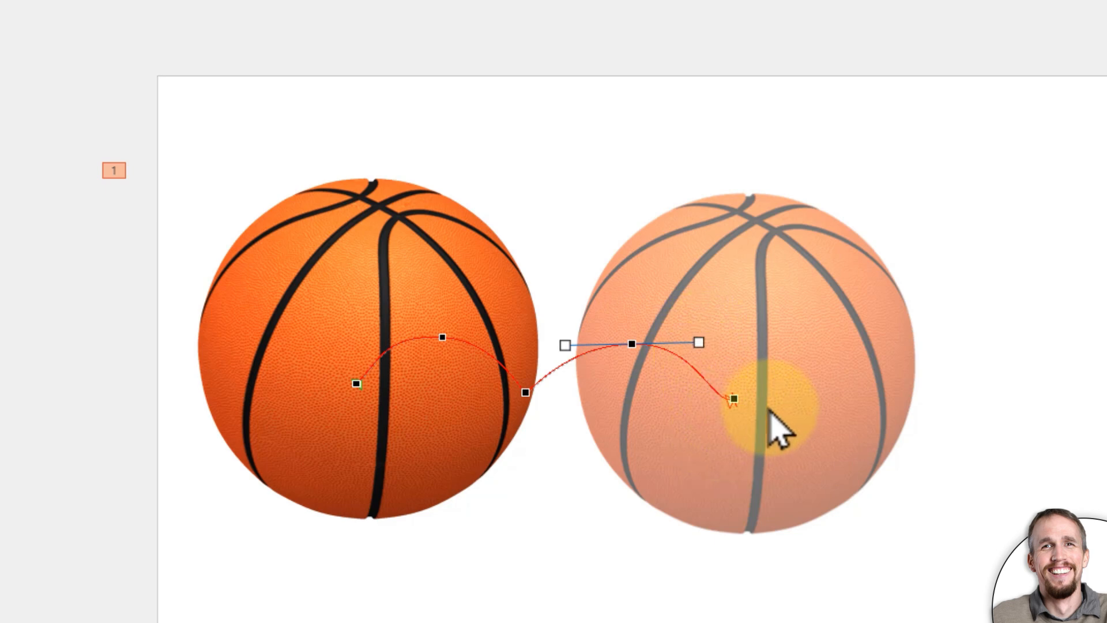
click(633, 345)
drag(633, 344, 632, 349)
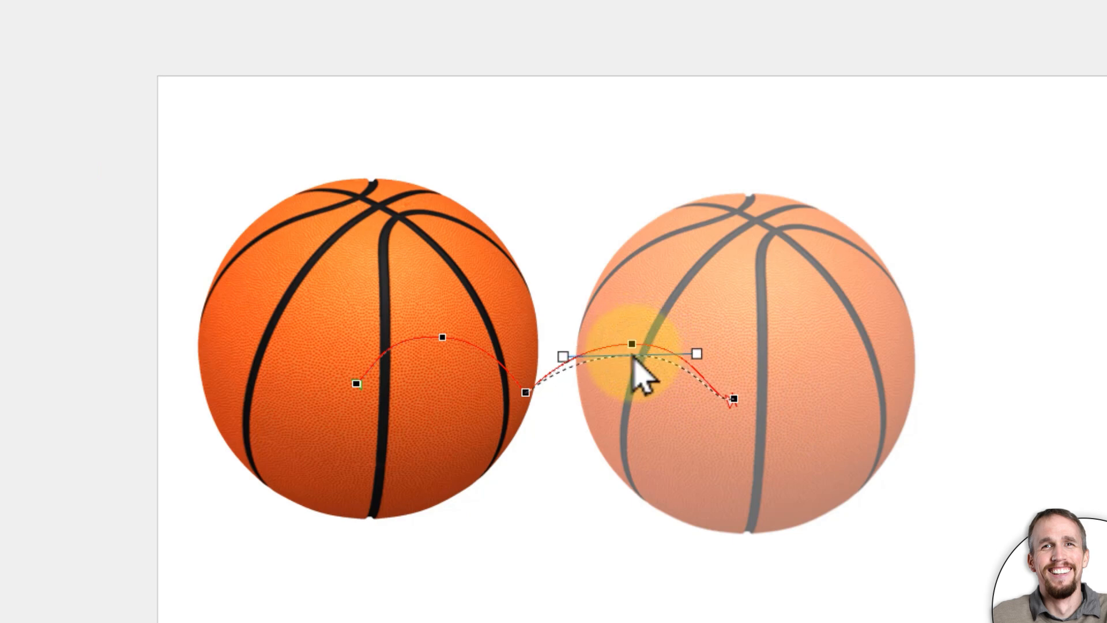
- Shorten the second bounce by moving its end point and peak to the left, and shift the first peak slightly right
drag(733, 398, 705, 393)
drag(630, 354, 612, 353)
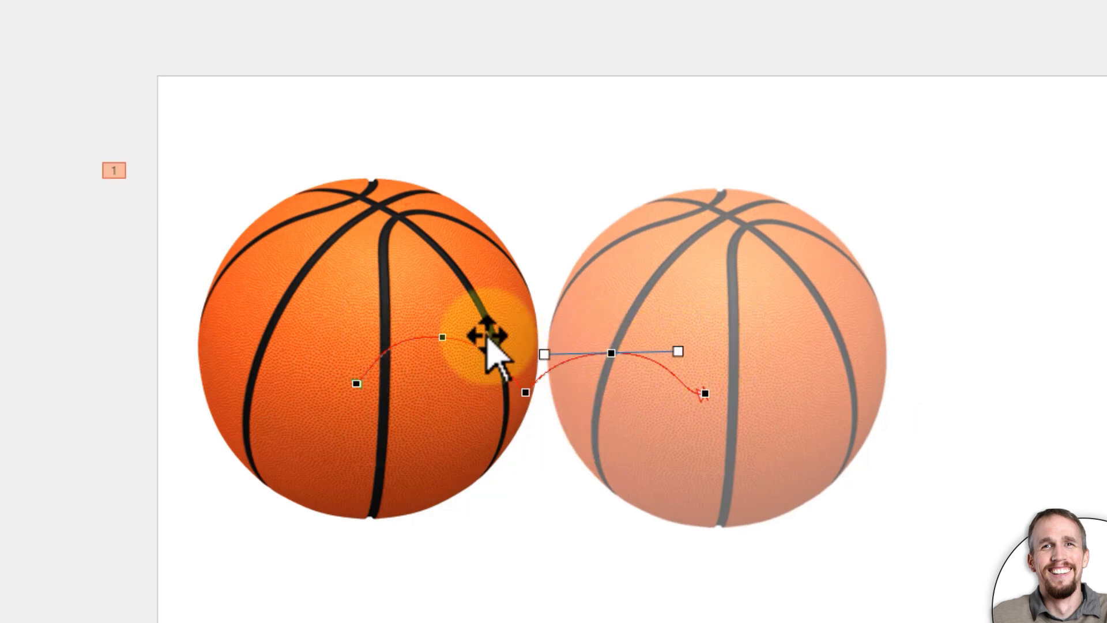
drag(442, 337, 450, 335)
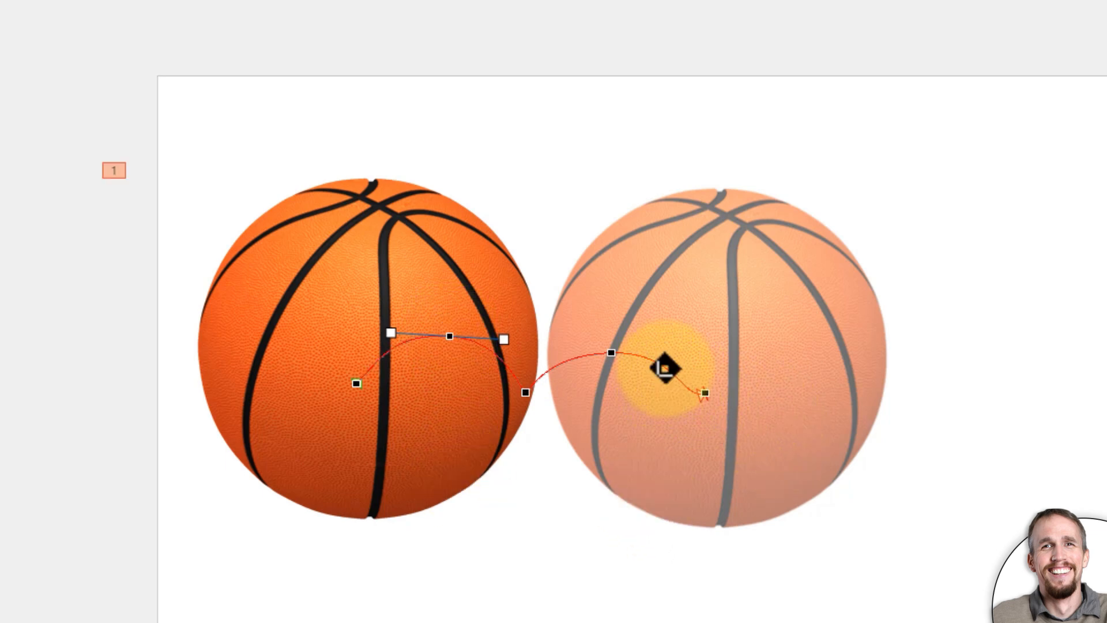
- Add a landing point on the second bounce's downward curve, extending the path's end far to the right
right_click(665, 368)
click(652, 359)
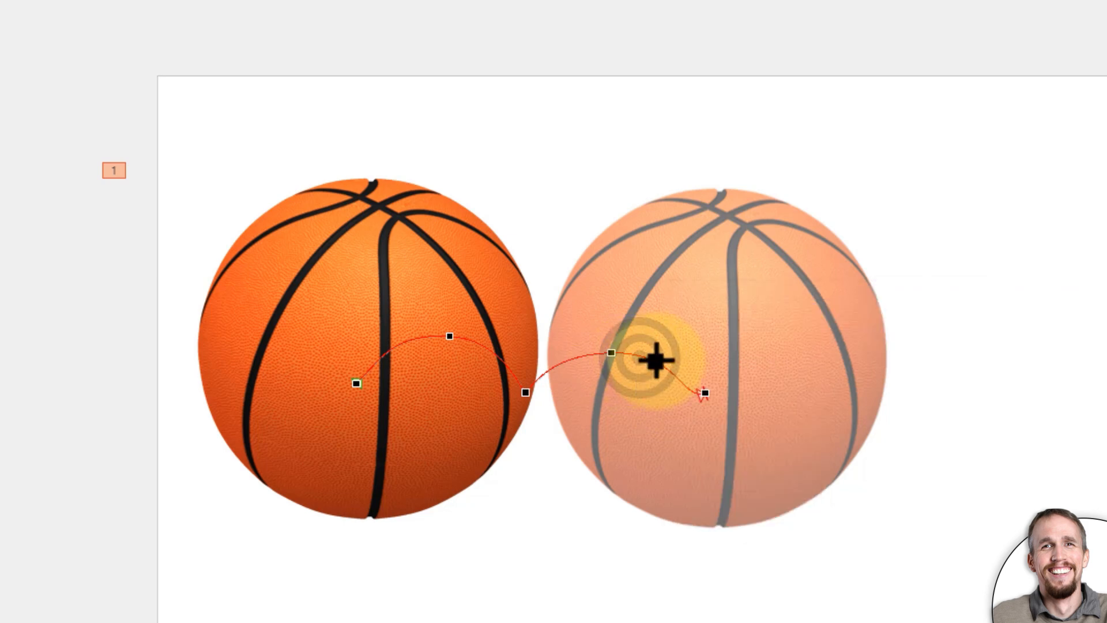
right_click(656, 360)
click(710, 378)
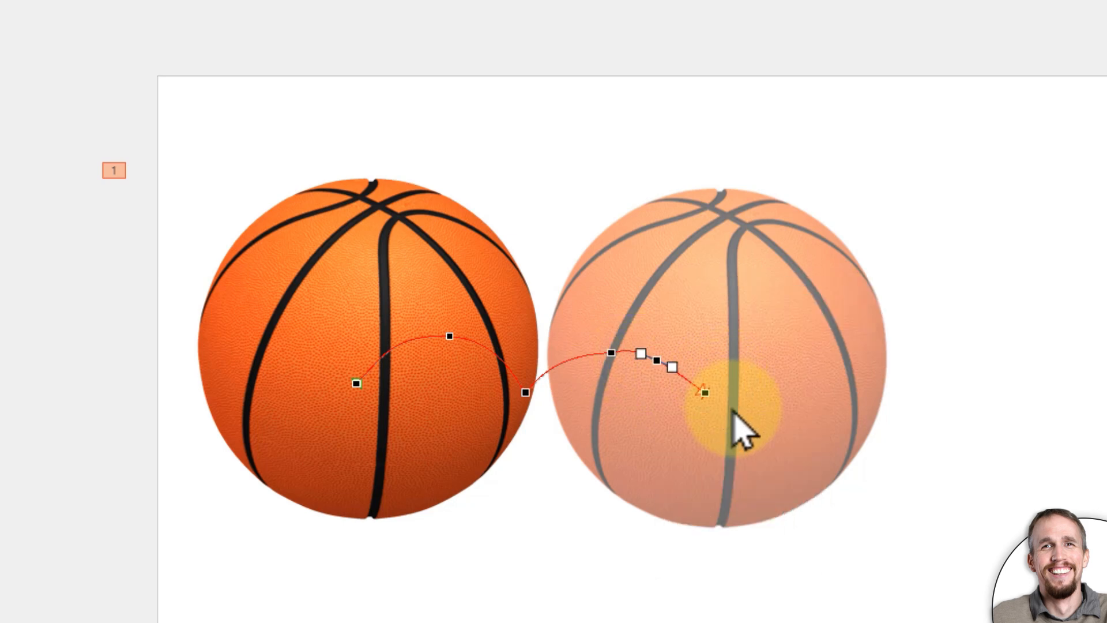
drag(698, 394, 1040, 420)
drag(657, 361, 688, 396)
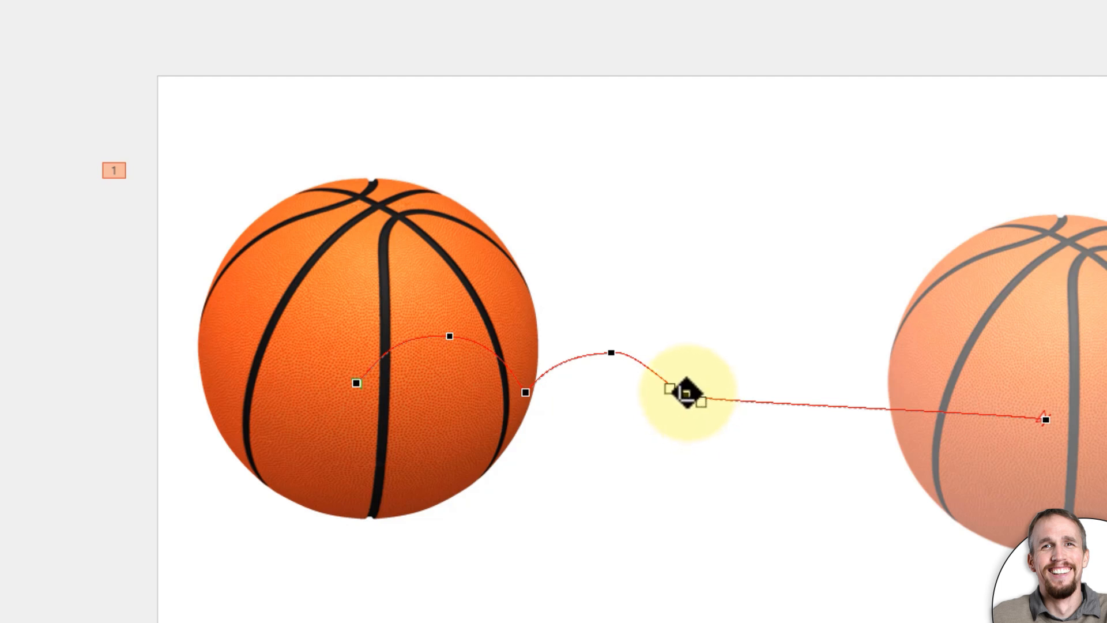
- Make the second bounce's landing a corner point and pull its curve handle in close to the point
right_click(687, 393)
click(766, 585)
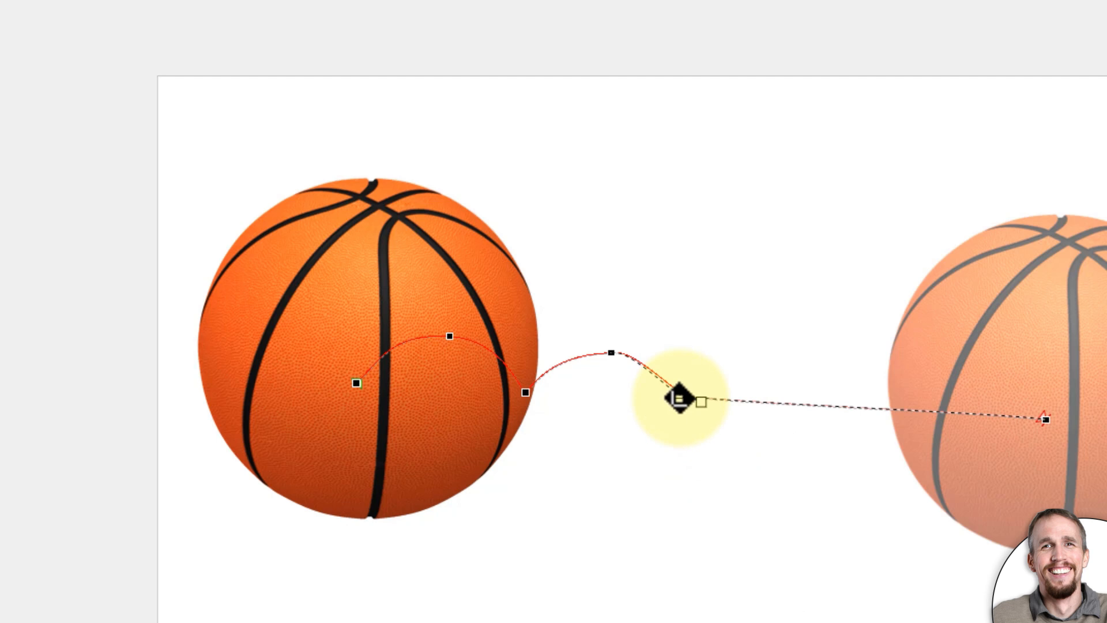
drag(696, 397, 679, 402)
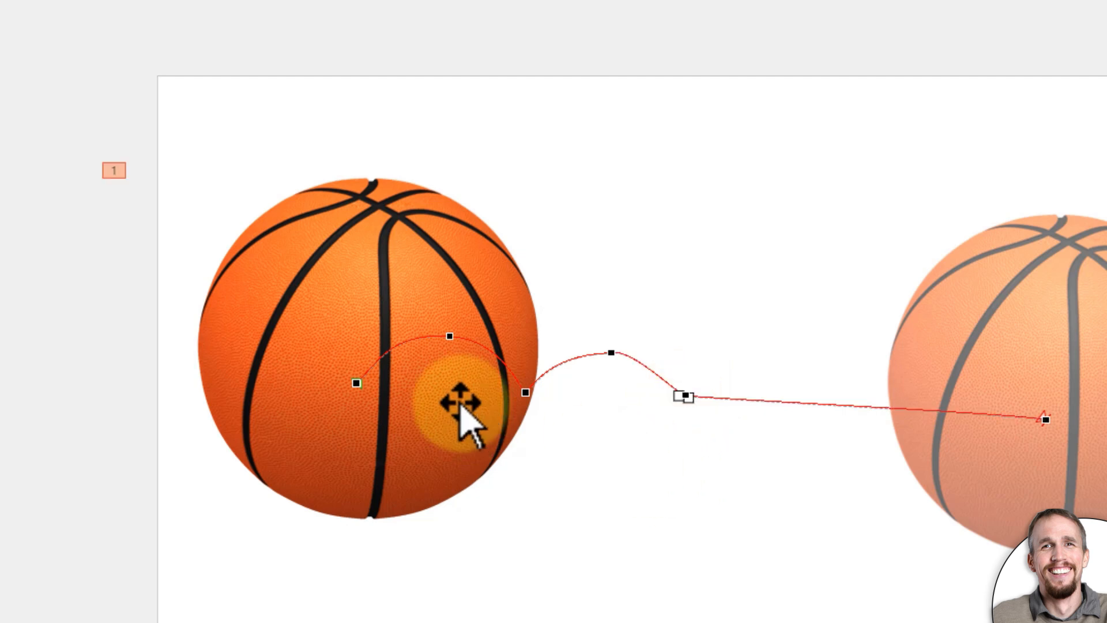
- Convert the second bounce's peak to a smooth point and lengthen its right handle to round the descent
click(612, 351)
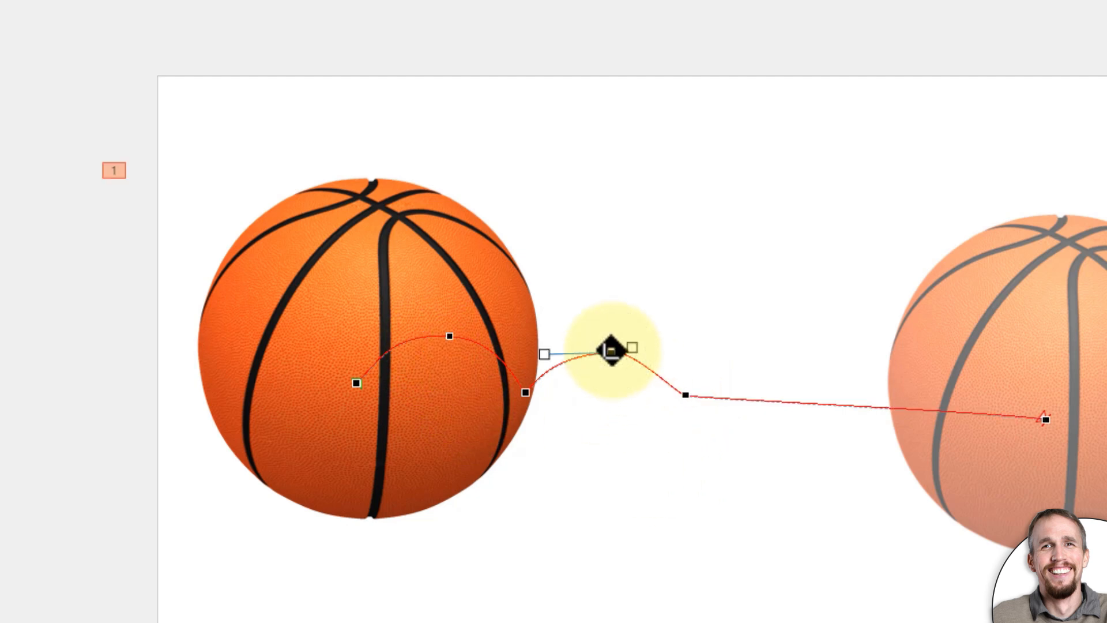
right_click(611, 352)
right_click(606, 352)
click(580, 360)
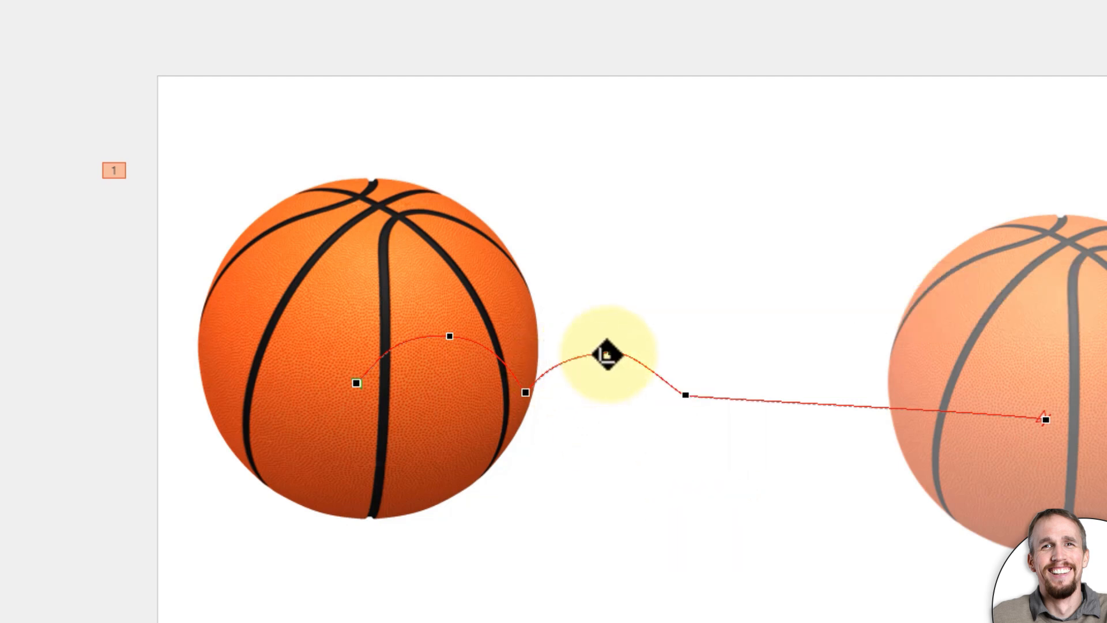
right_click(608, 353)
click(683, 486)
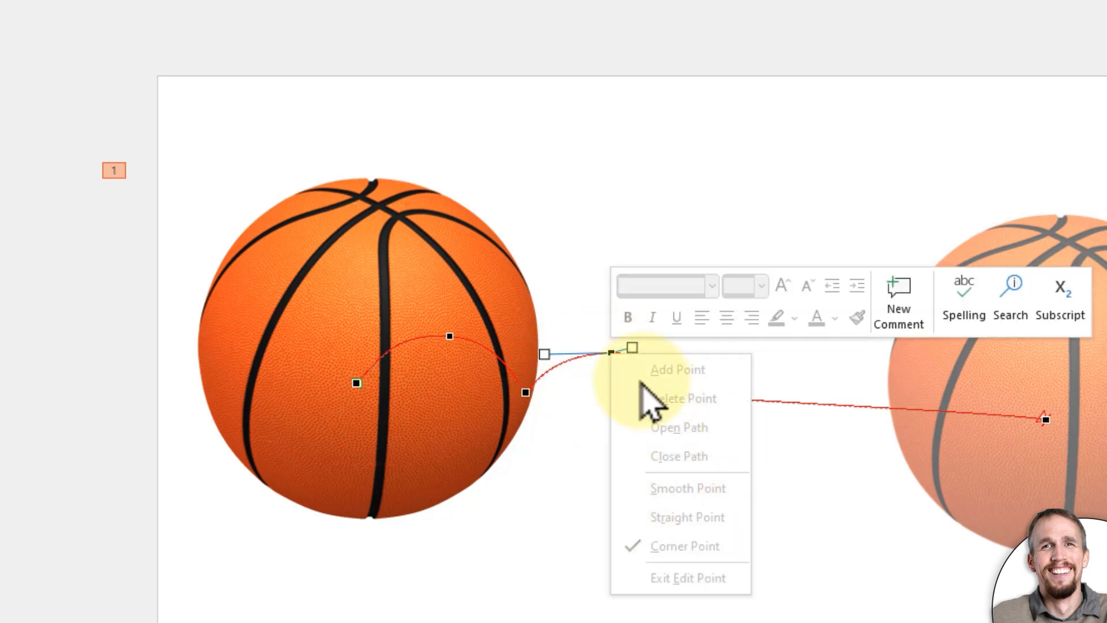
right_click(612, 353)
click(682, 488)
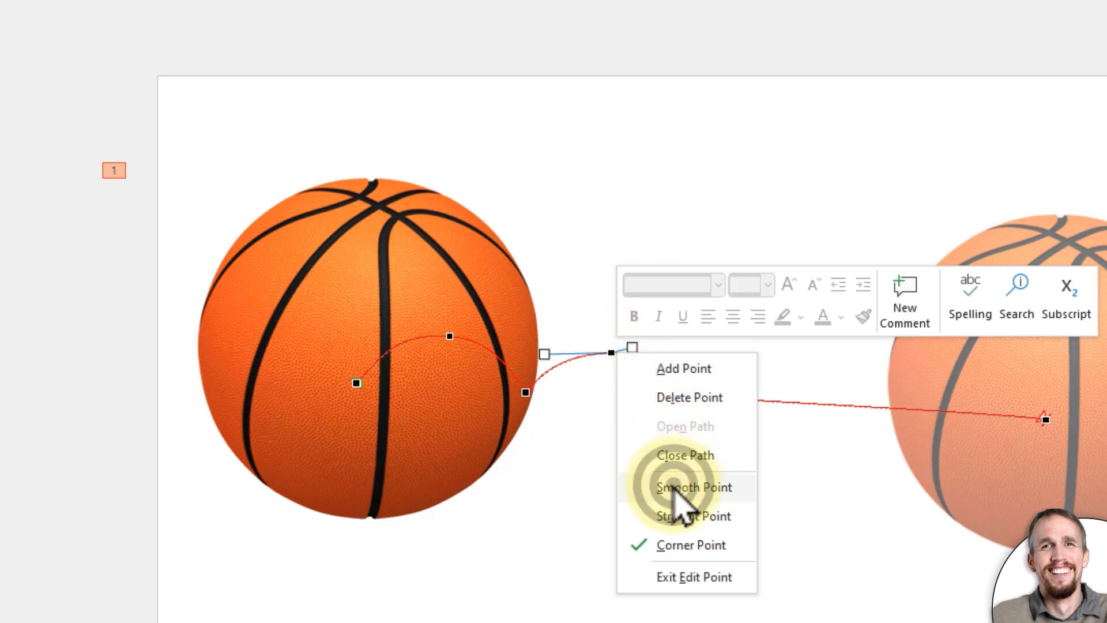
drag(632, 347, 659, 357)
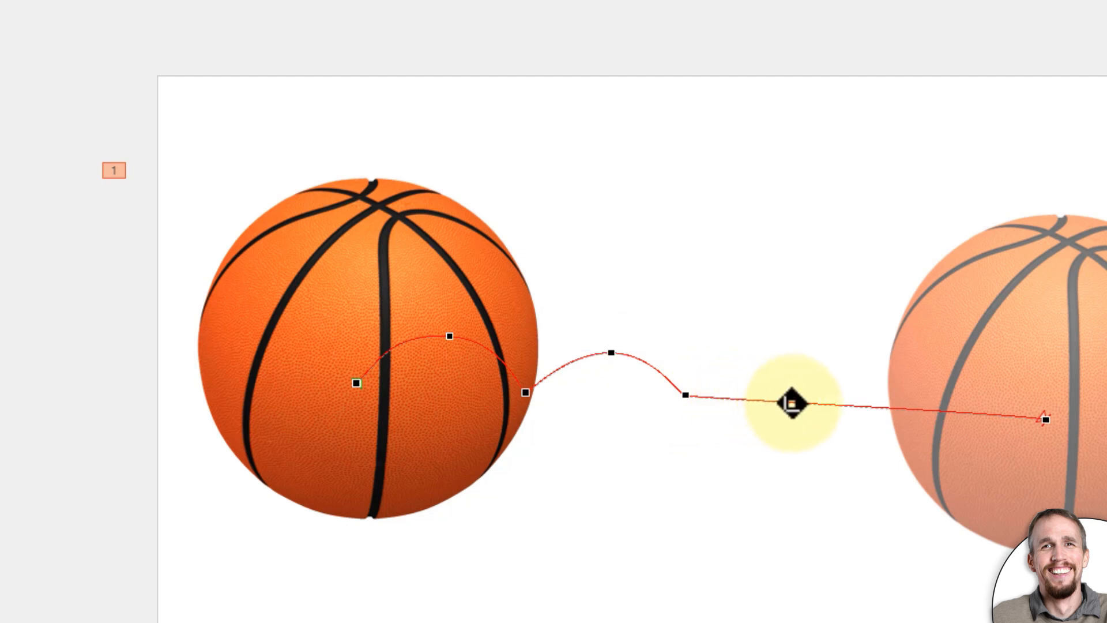
- Add a point on the straight tail after the second landing and shift it slightly right as the third landing
right_click(793, 402)
click(776, 401)
right_click(778, 403)
click(825, 423)
click(772, 402)
drag(772, 403, 798, 402)
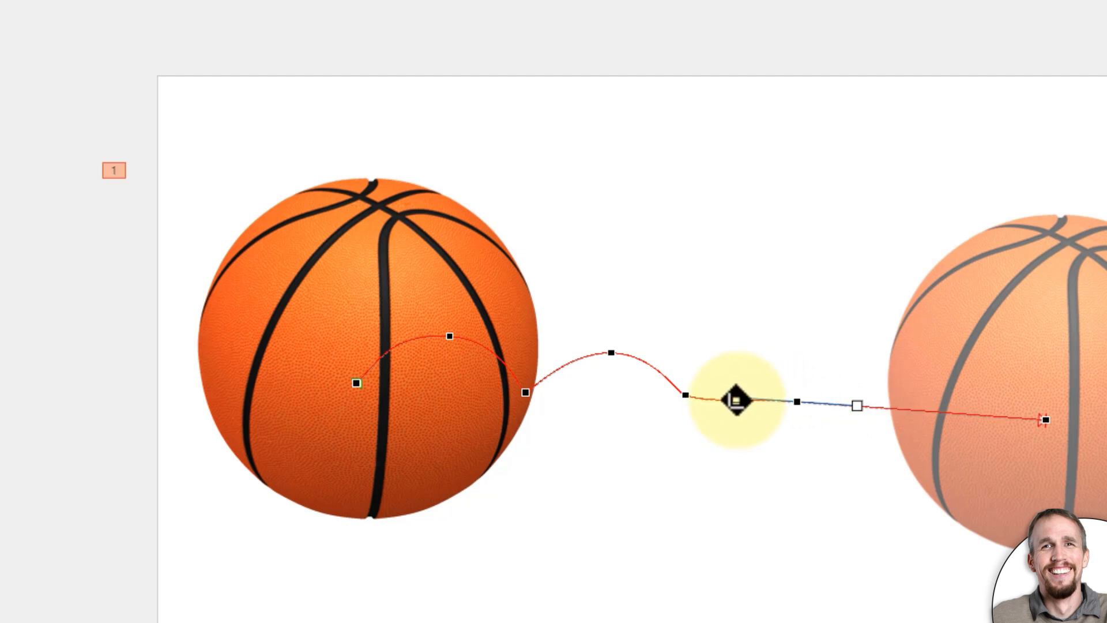
- Add a point between the second and third landings and raise it to form a smaller third peak
right_click(738, 400)
key(Escape)
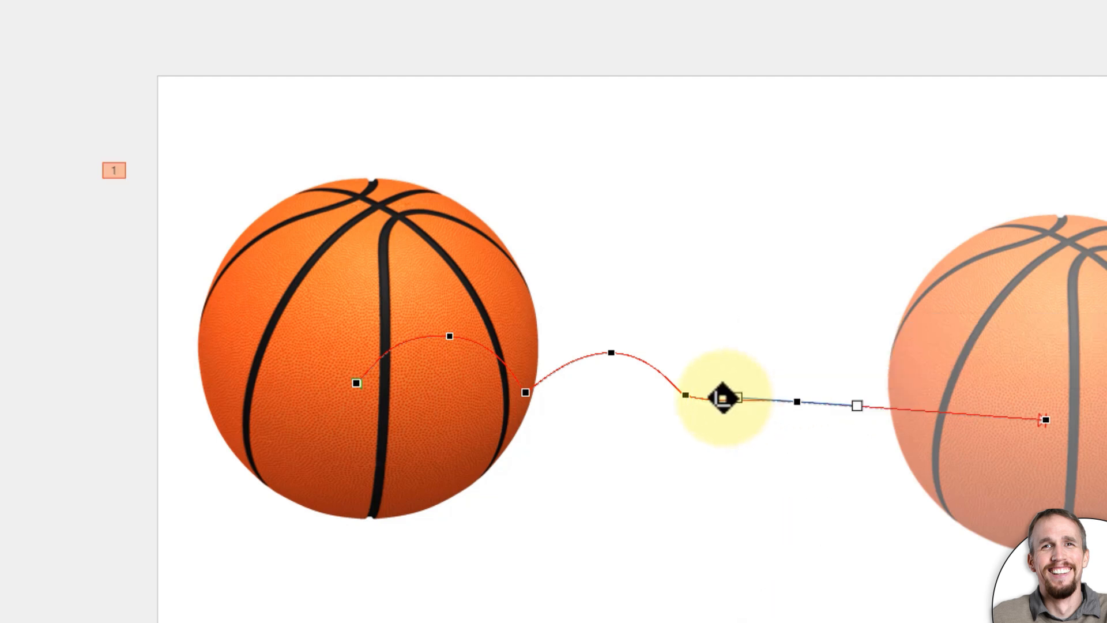
right_click(723, 398)
click(695, 400)
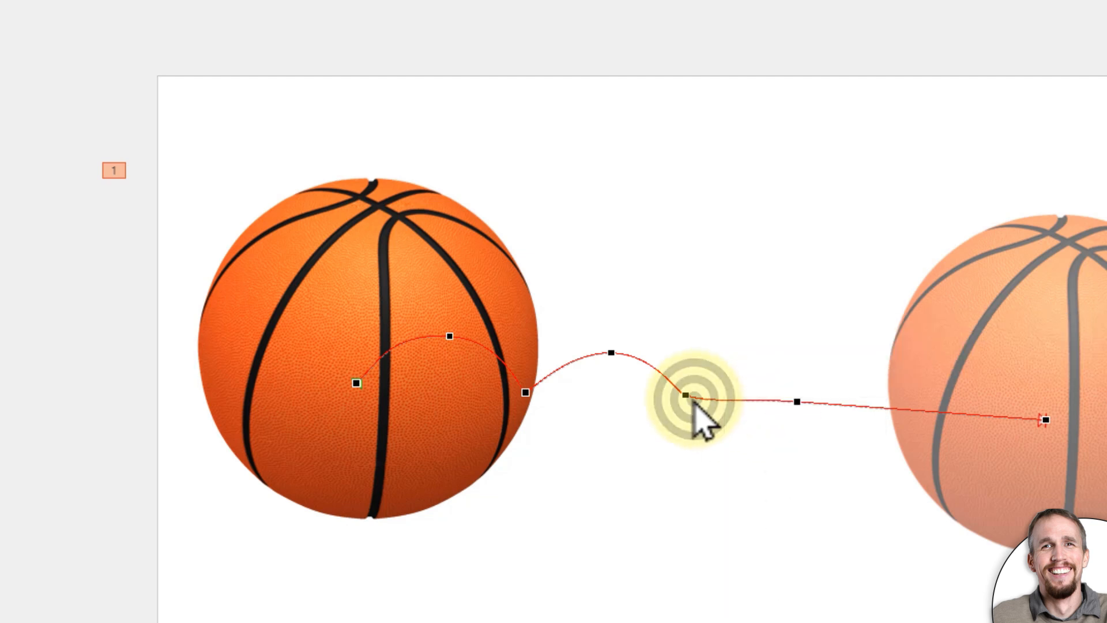
right_click(731, 402)
click(779, 416)
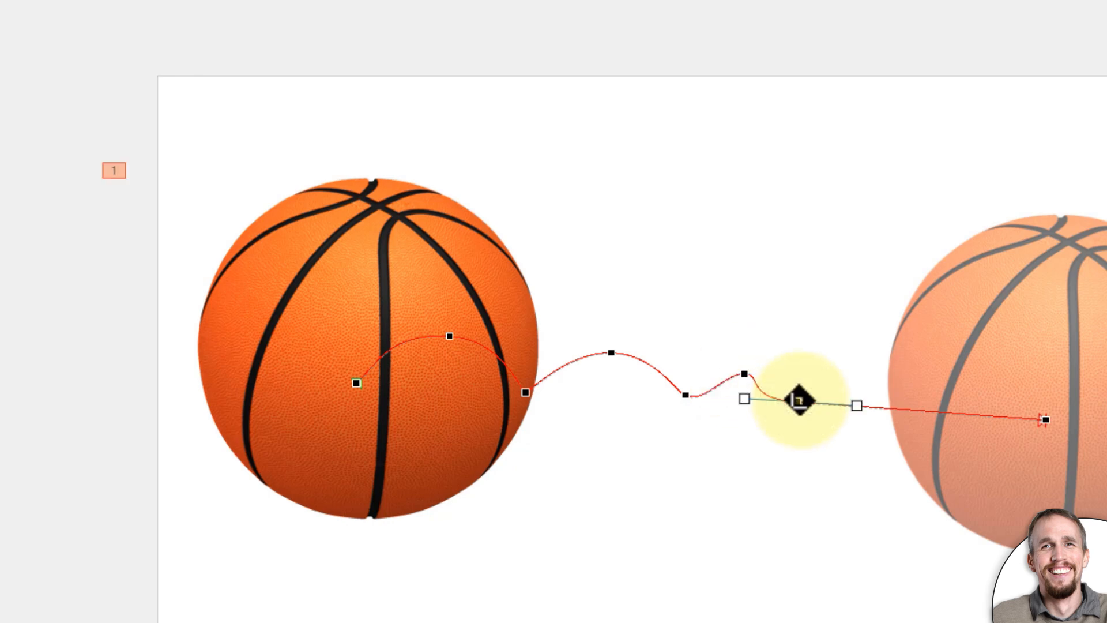
- Sharpen the third bounce's landing by making it a corner point and pulling in its curve handles
right_click(798, 399)
click(744, 395)
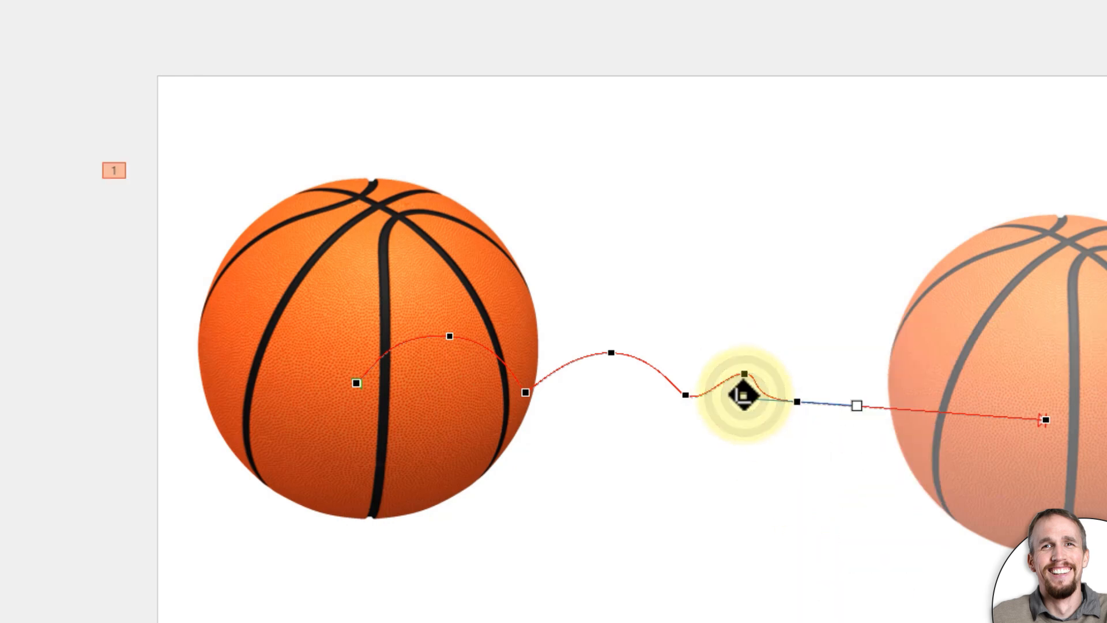
drag(793, 400, 839, 400)
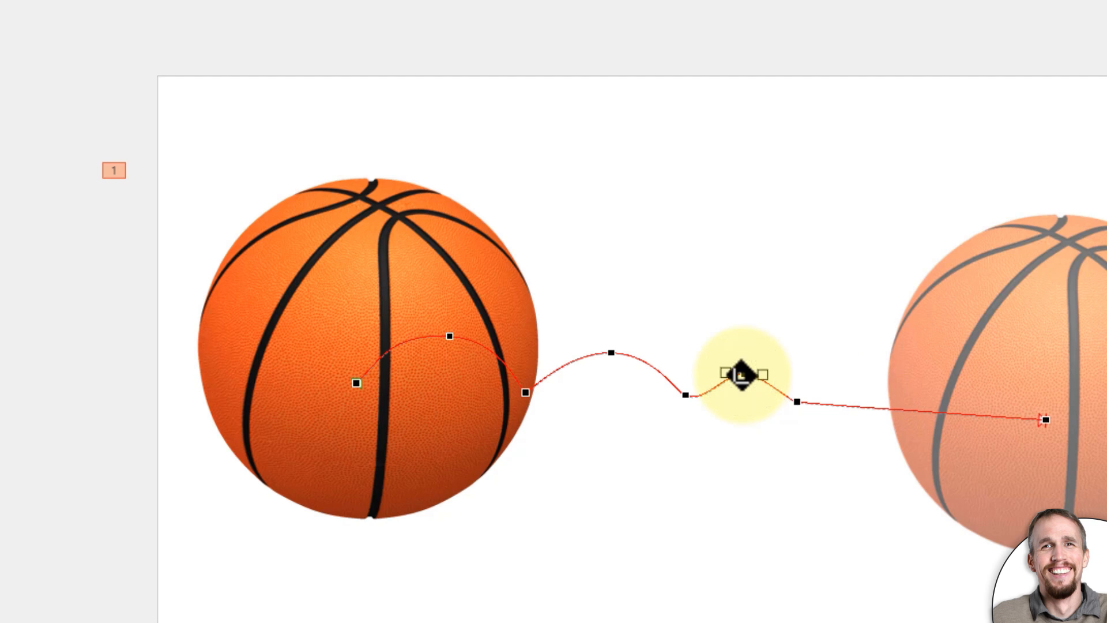
- Convert the third bounce's peak to a smooth point and lengthen its handles to round the arc
right_click(742, 375)
click(847, 508)
drag(764, 375, 775, 377)
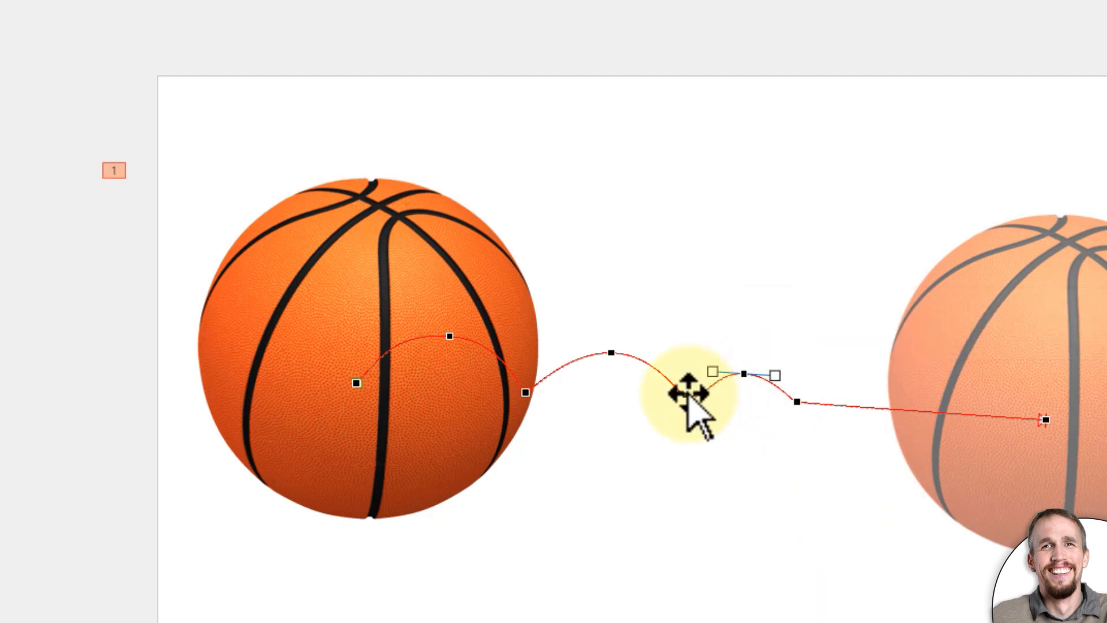
- Sharpen the low point between the second and third bounces by pulling its handle in, and nudge the point slightly
right_click(687, 393)
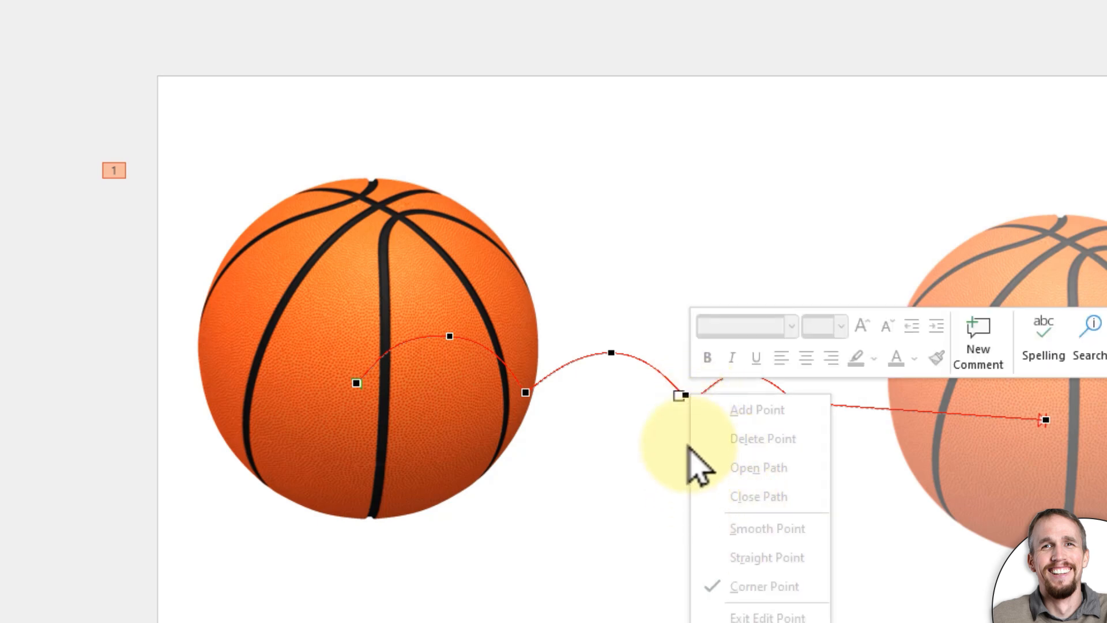
click(676, 412)
drag(706, 403, 653, 389)
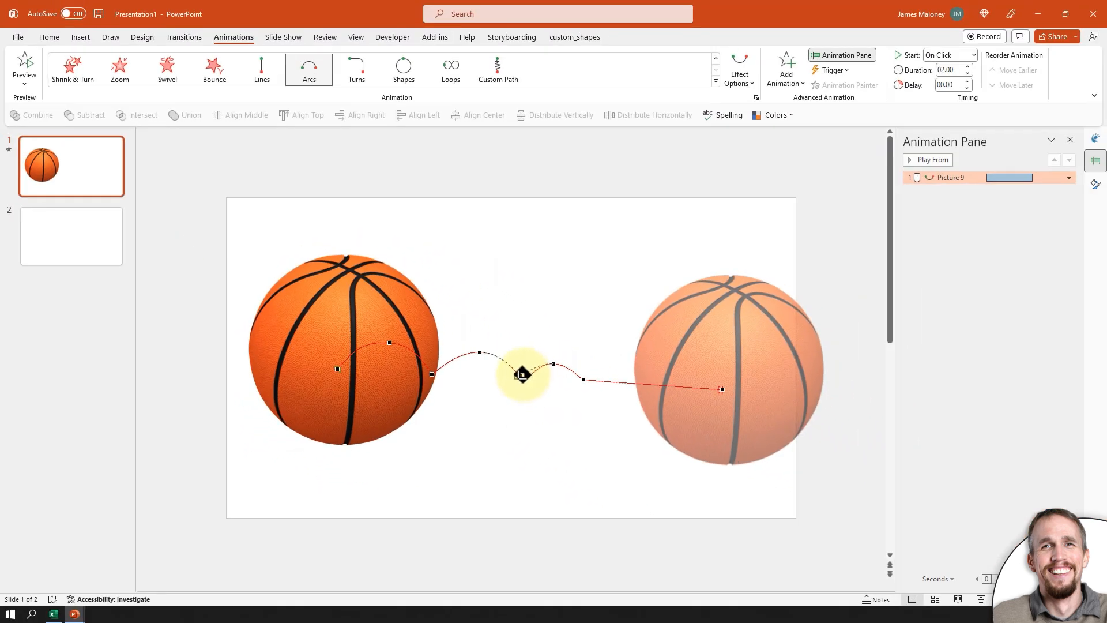
drag(522, 375, 521, 376)
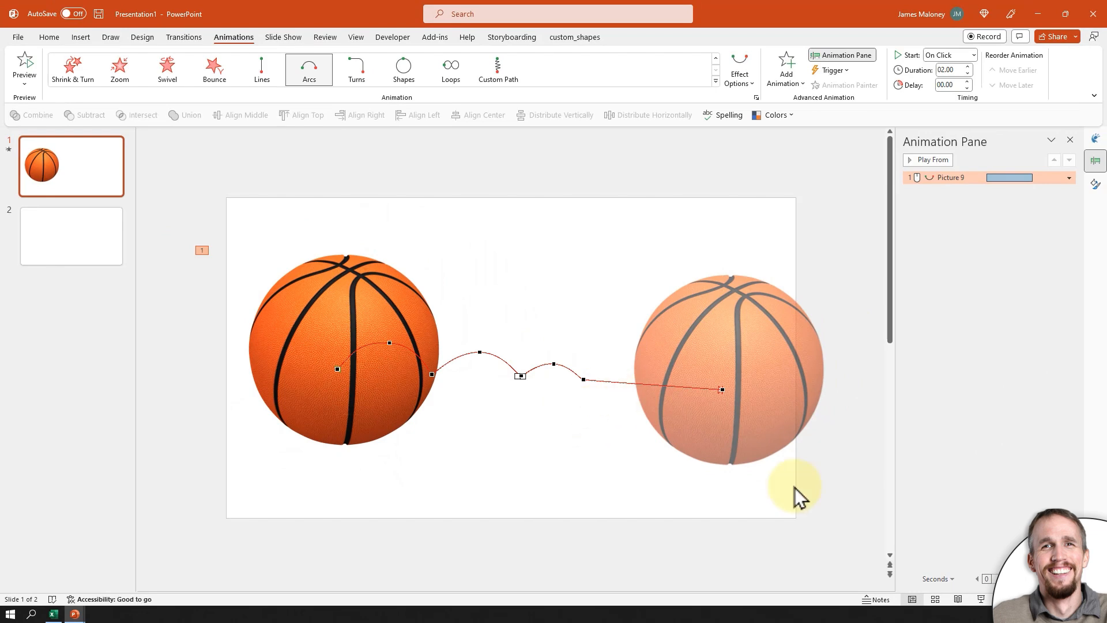
- Play slide 1 as a slide show to preview the three-bounce motion, and return to slide 1 for editing
click(982, 599)
click(424, 313)
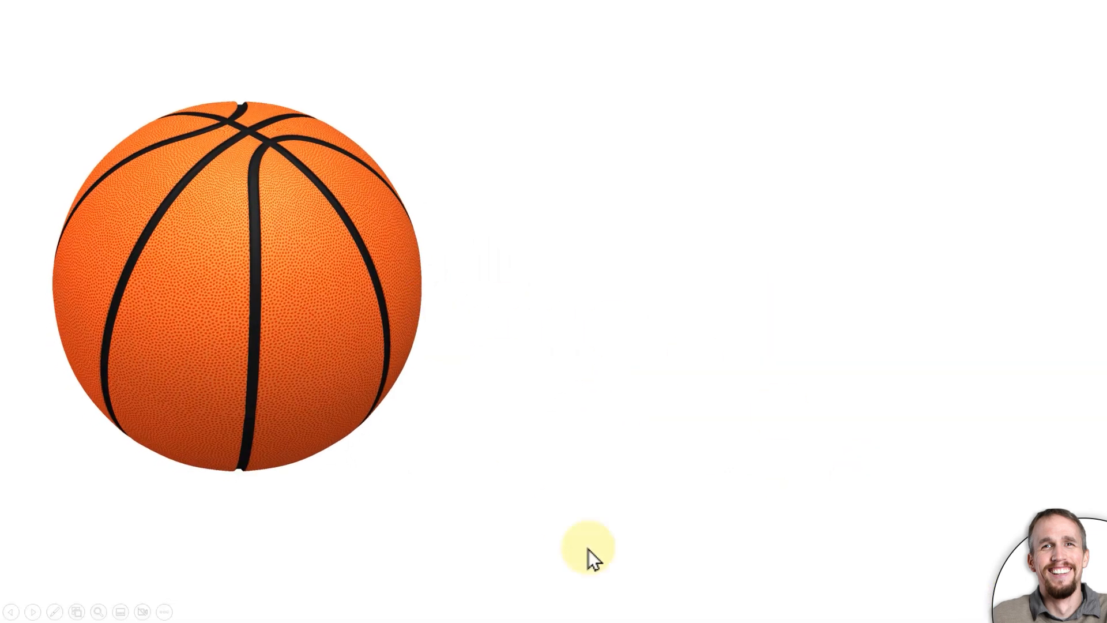
click(590, 524)
click(581, 505)
click(580, 505)
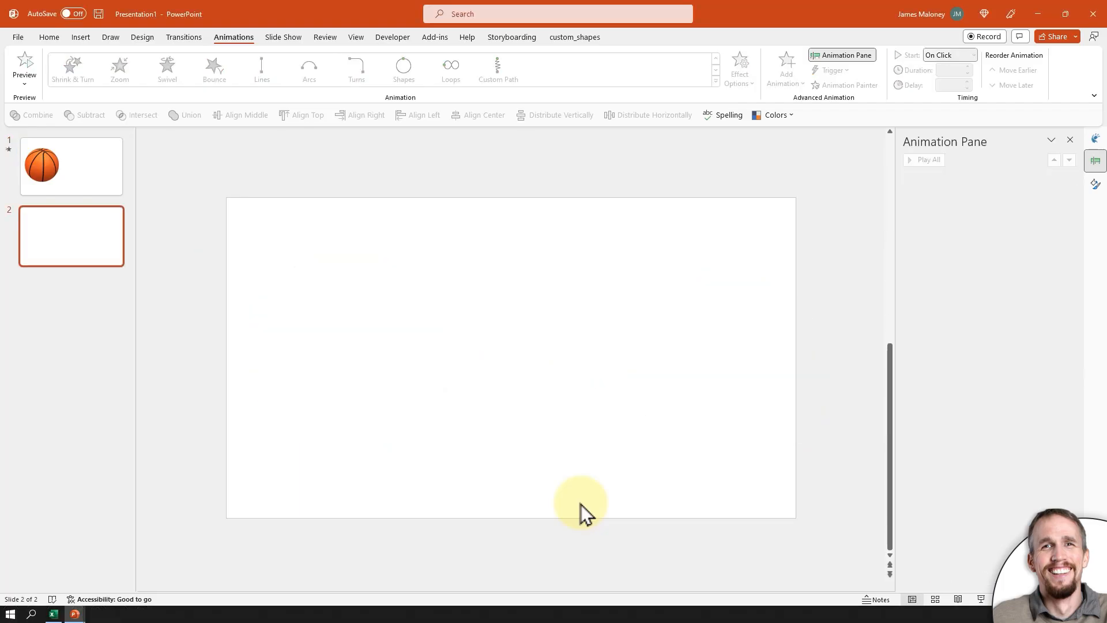
click(89, 169)
- Reopen the basketball's motion path for point editing and raise its end point so the final rolling segment is level
click(649, 426)
click(363, 310)
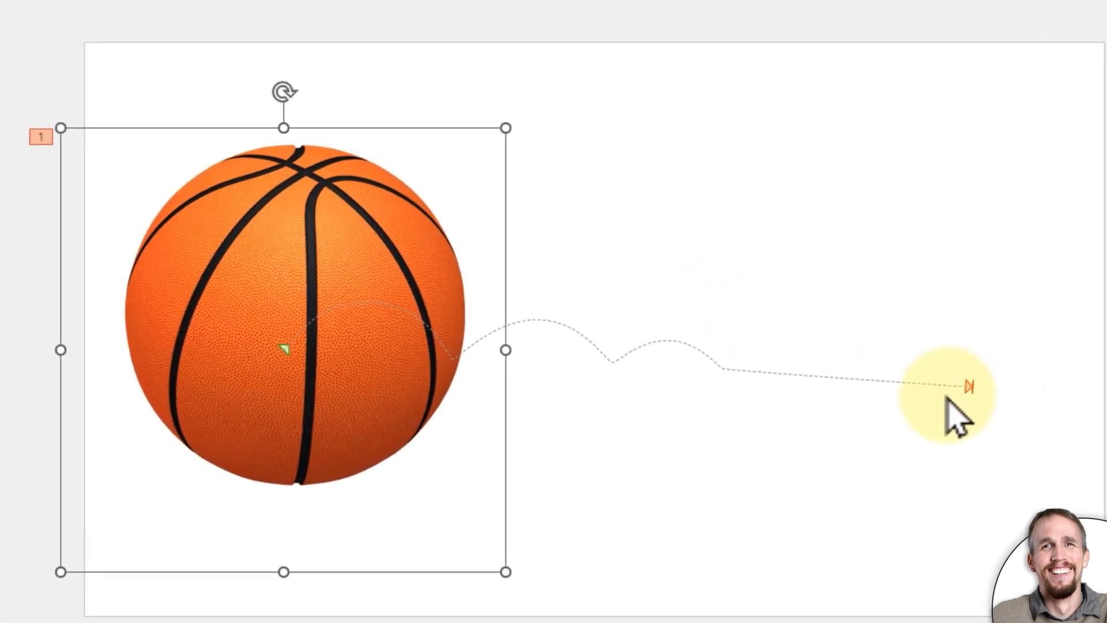
right_click(753, 390)
click(995, 401)
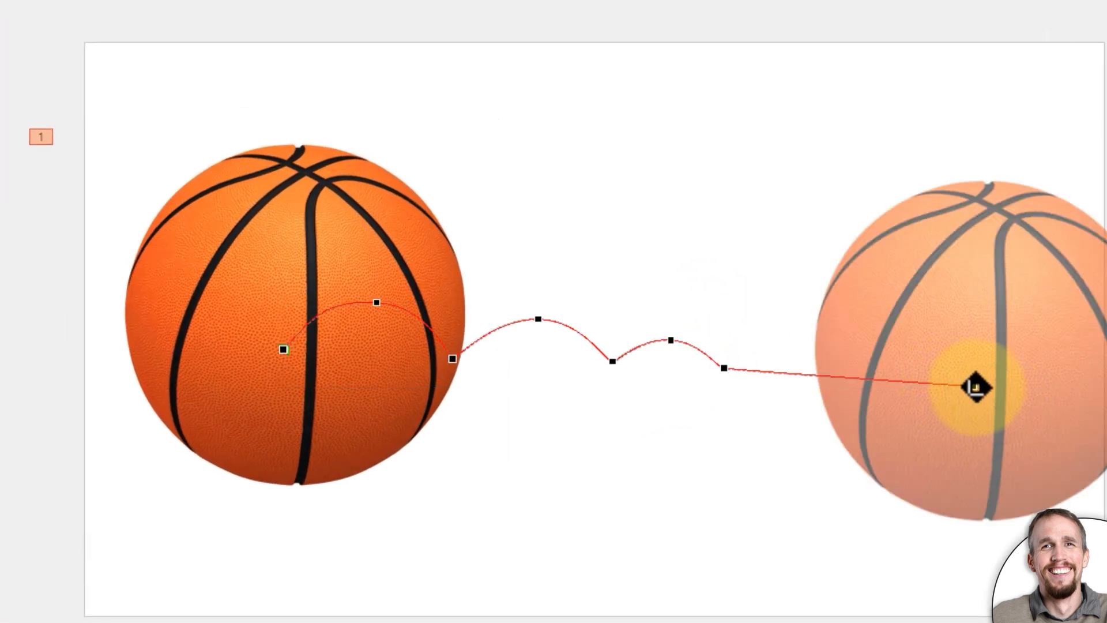
mouse_move(975, 371)
mouse_down()
mouse_move(1016, 371)
mouse_move(974, 370)
mouse_up()
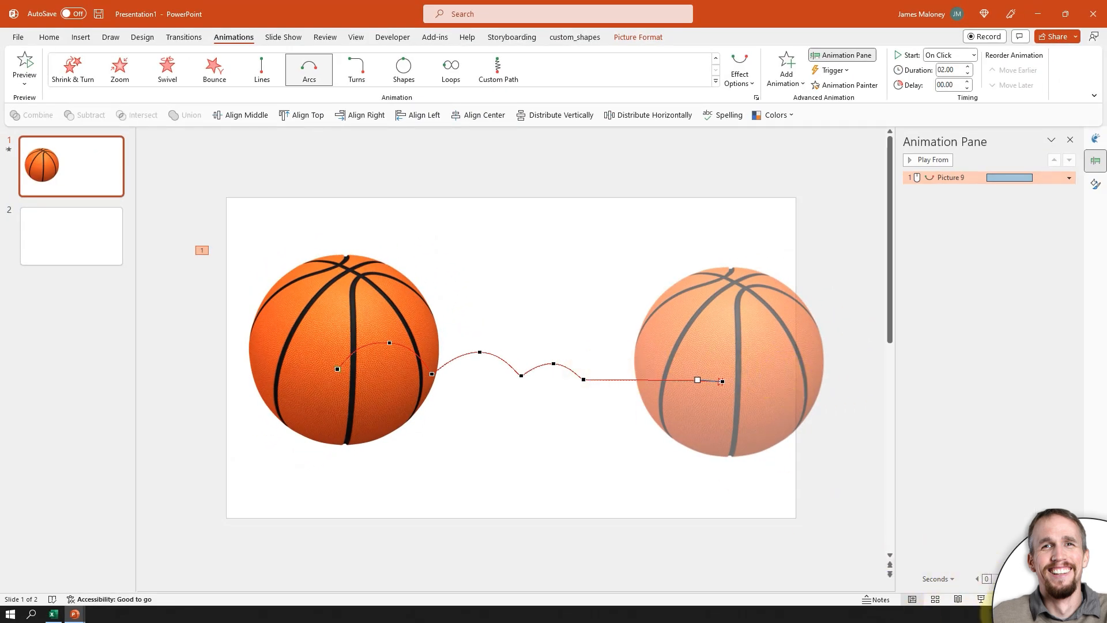
- Play slide 1 as a slide show to check the bounces and the level final roll, and return to editing
click(981, 600)
click(722, 370)
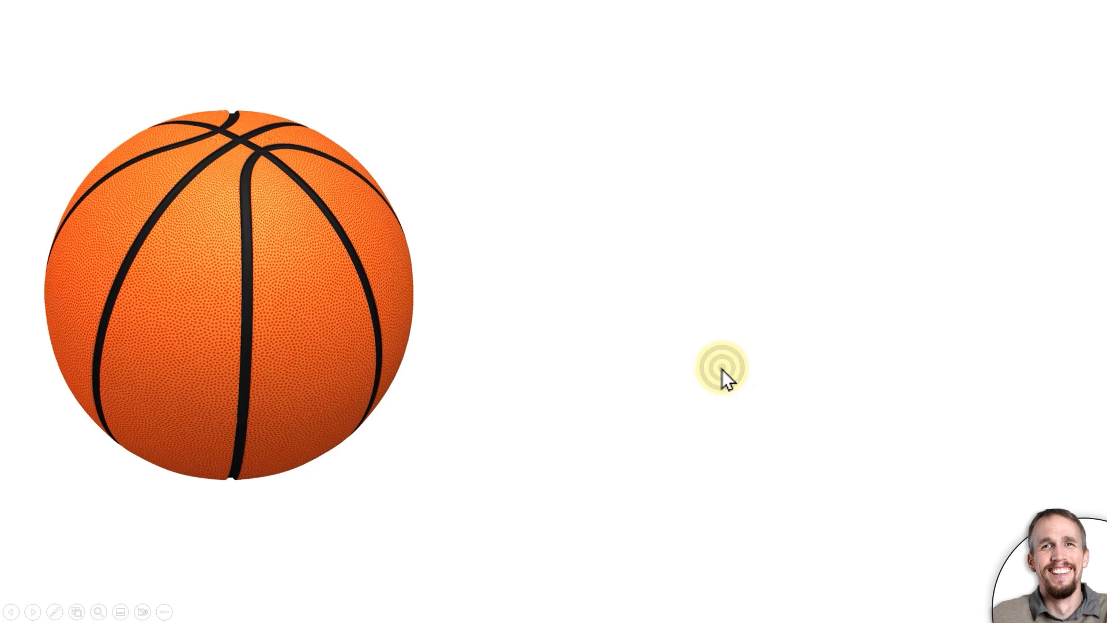
key(Escape)
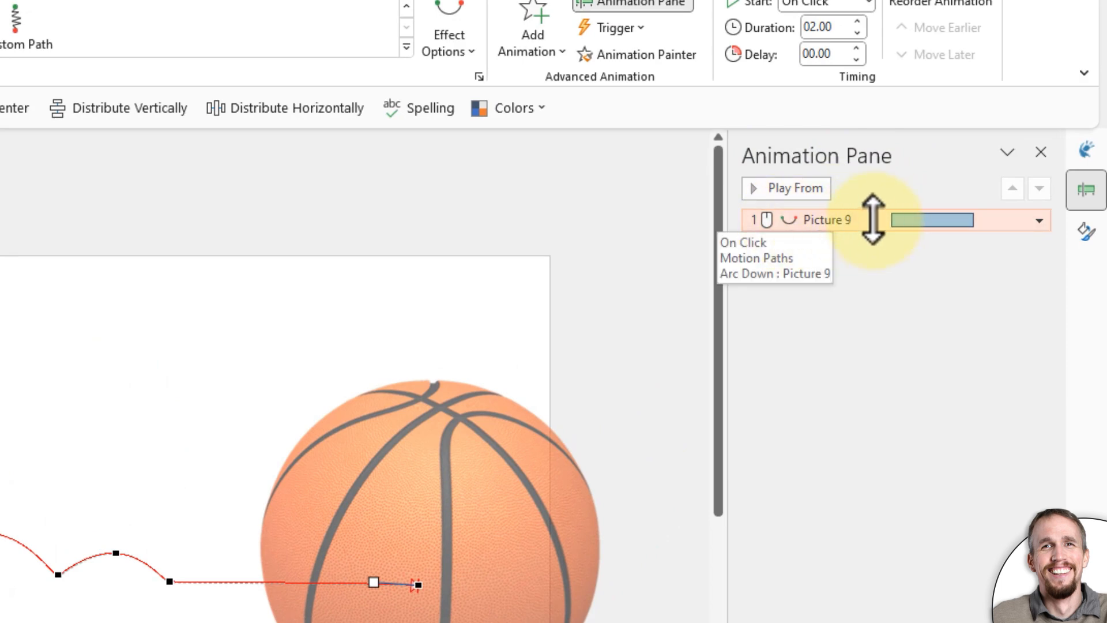
- Set the smooth start of the basketball's motion path effect to 0 sec
double_click(873, 219)
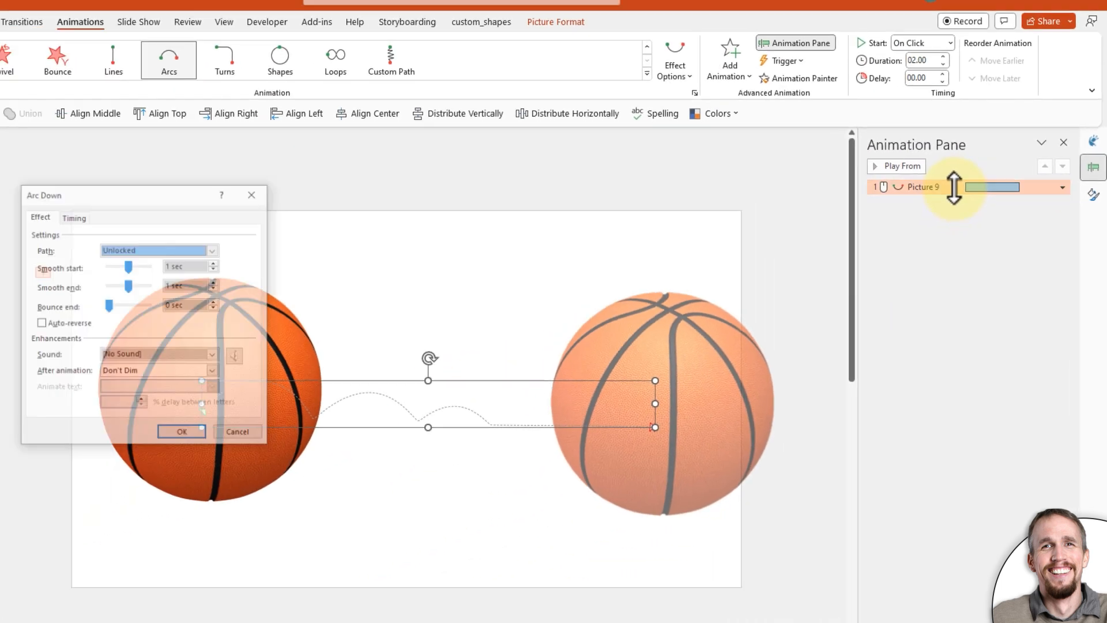
drag(154, 200, 909, 254)
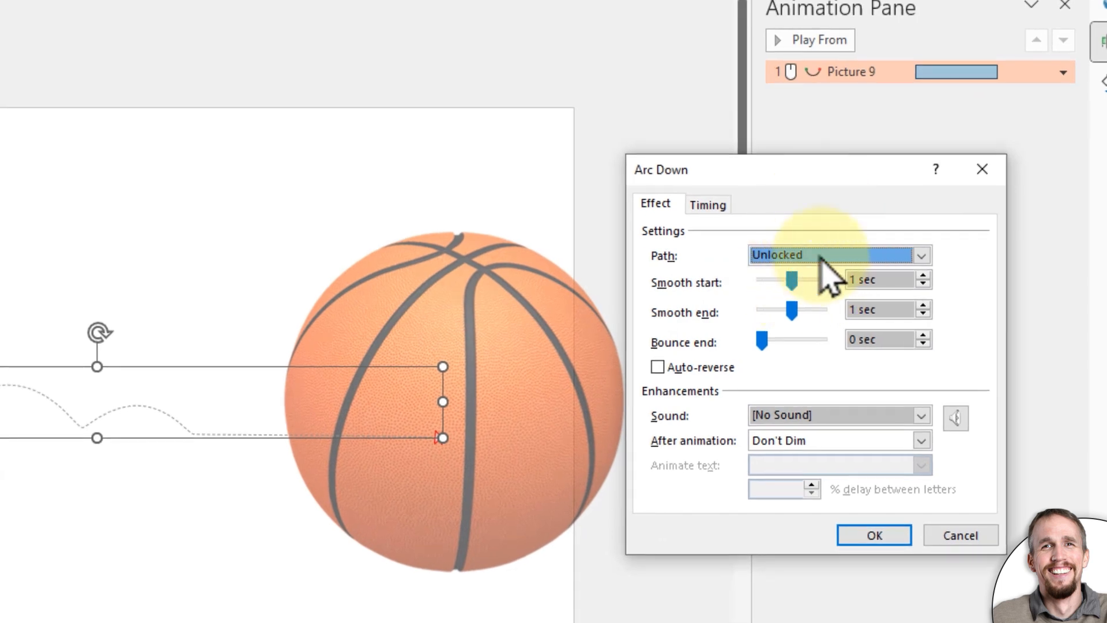
click(792, 279)
click(792, 280)
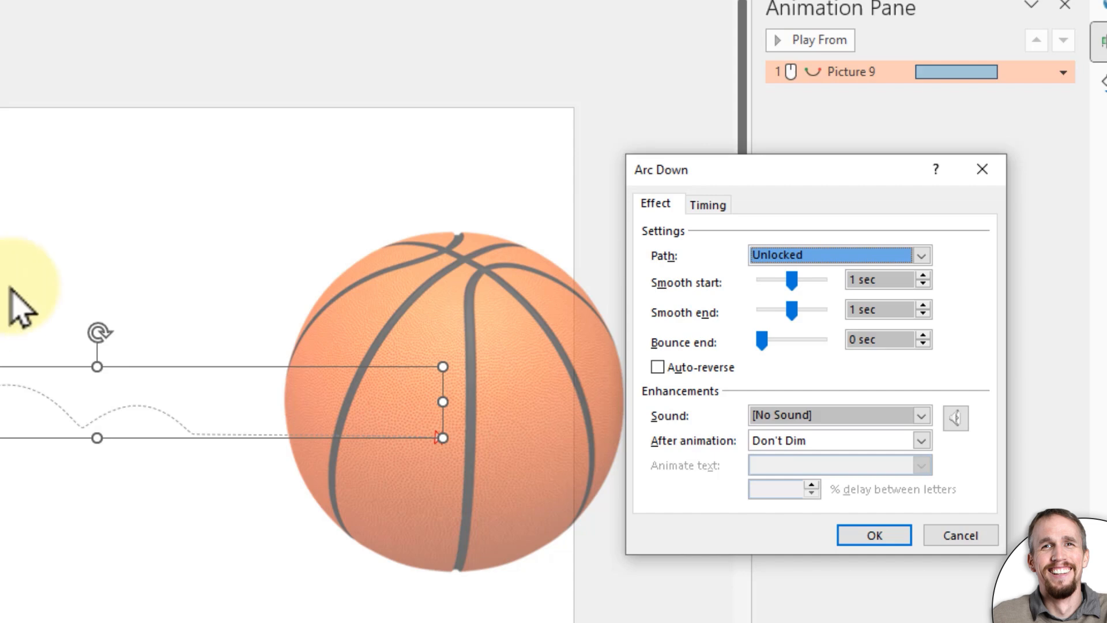
click(594, 263)
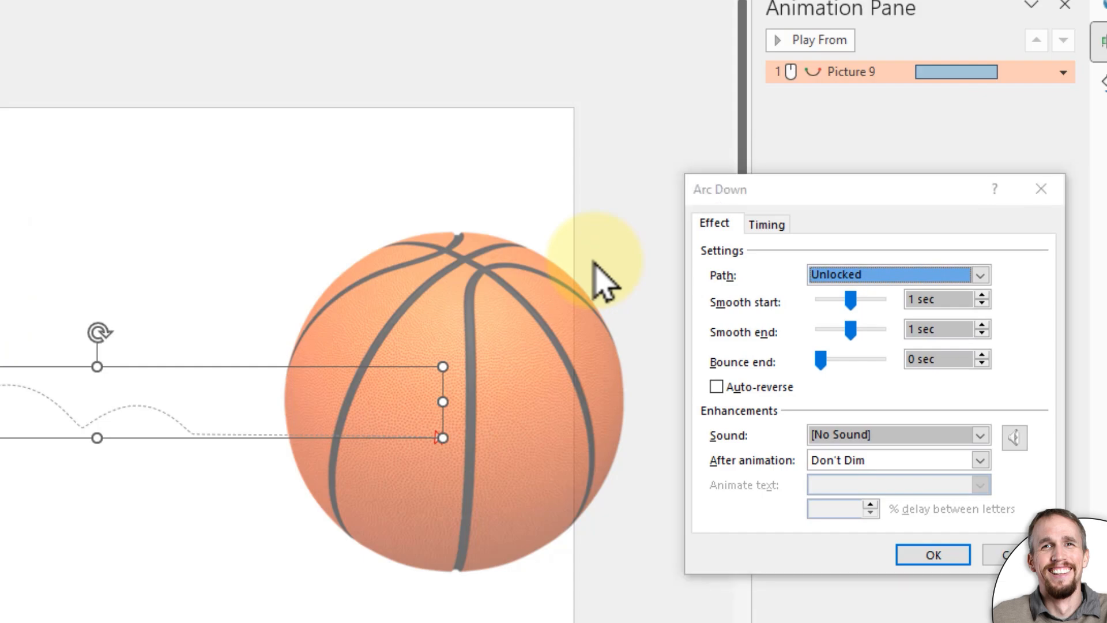
drag(851, 300, 847, 306)
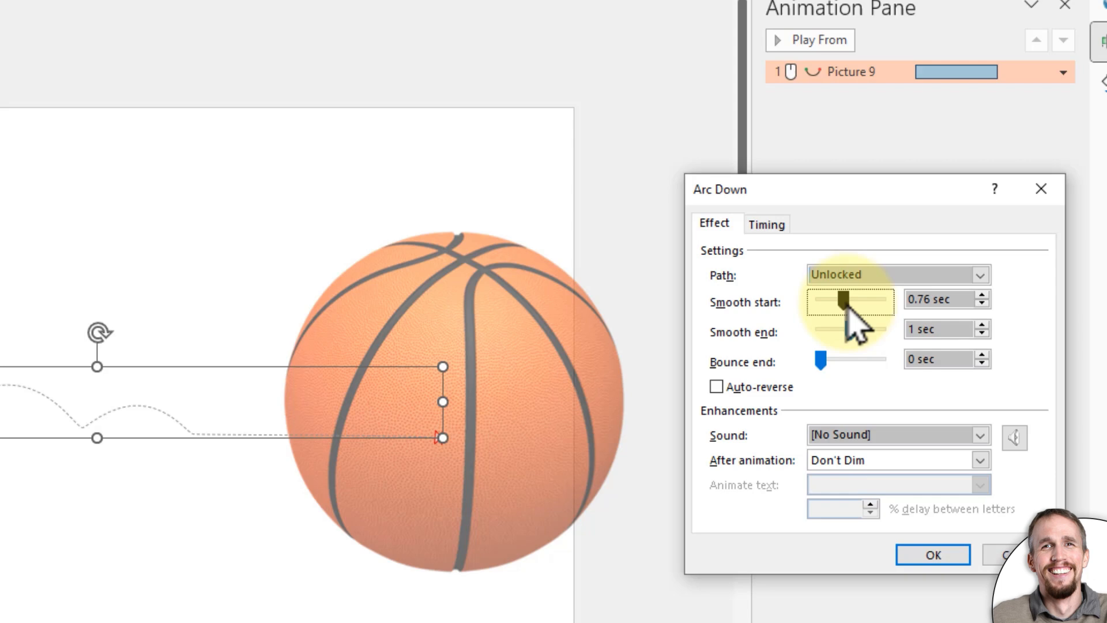
drag(845, 308, 798, 314)
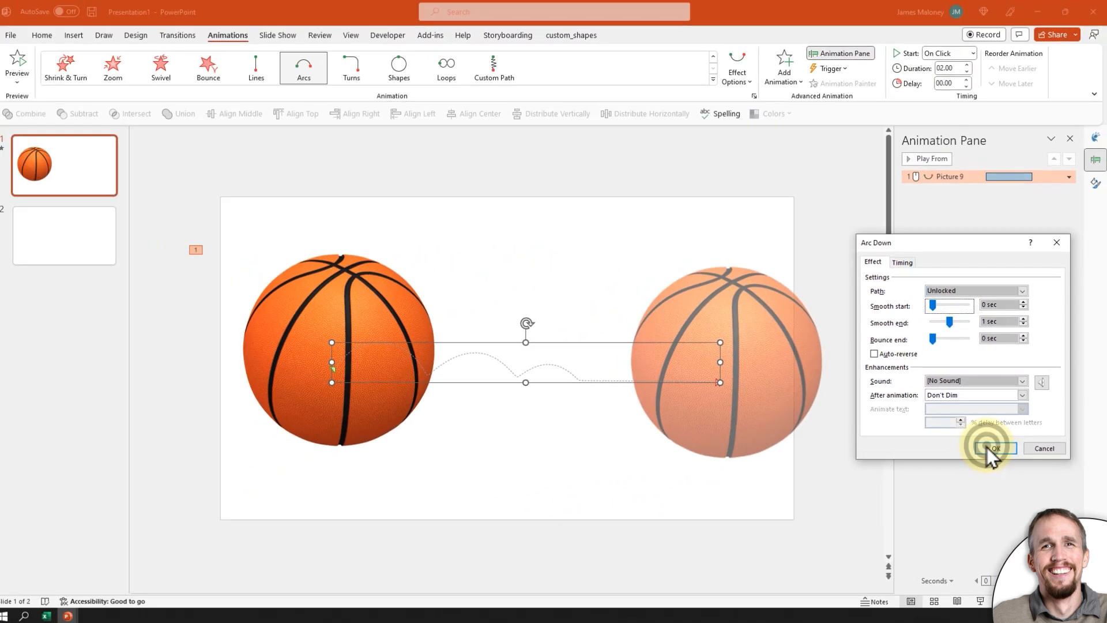
click(933, 554)
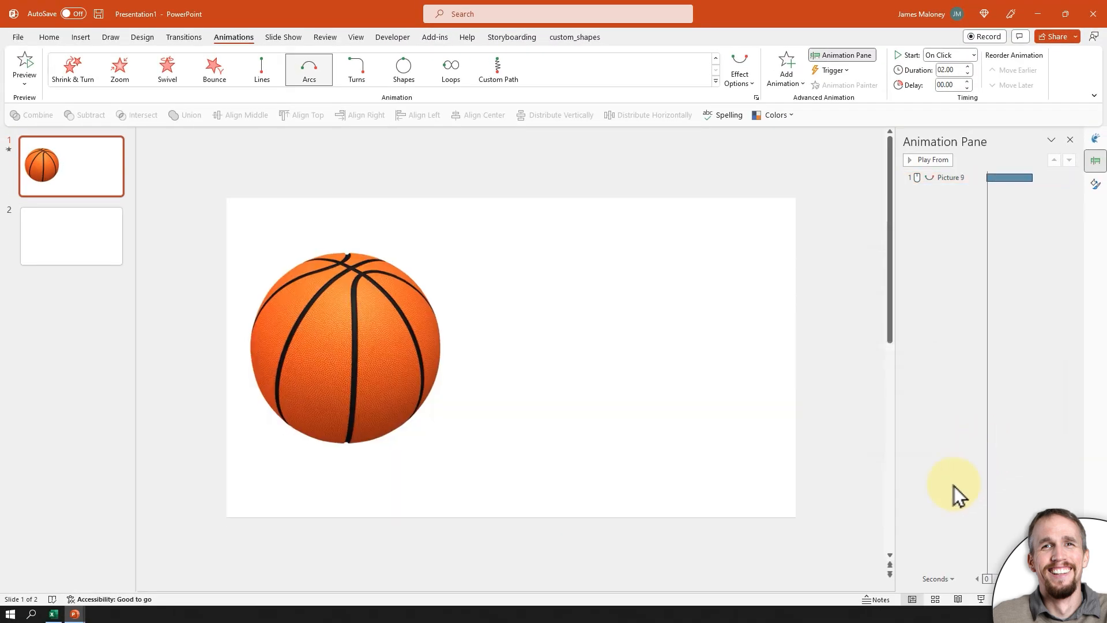
- Run slide 1 as a slide show twice to review the ball's motion without a smooth start
click(981, 599)
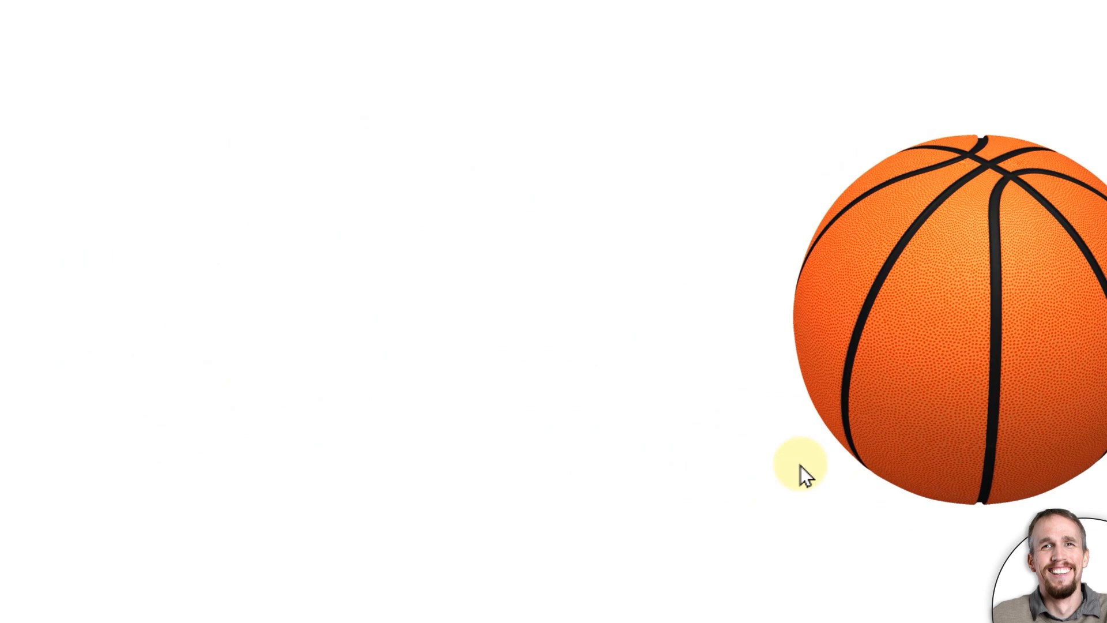
key(Escape)
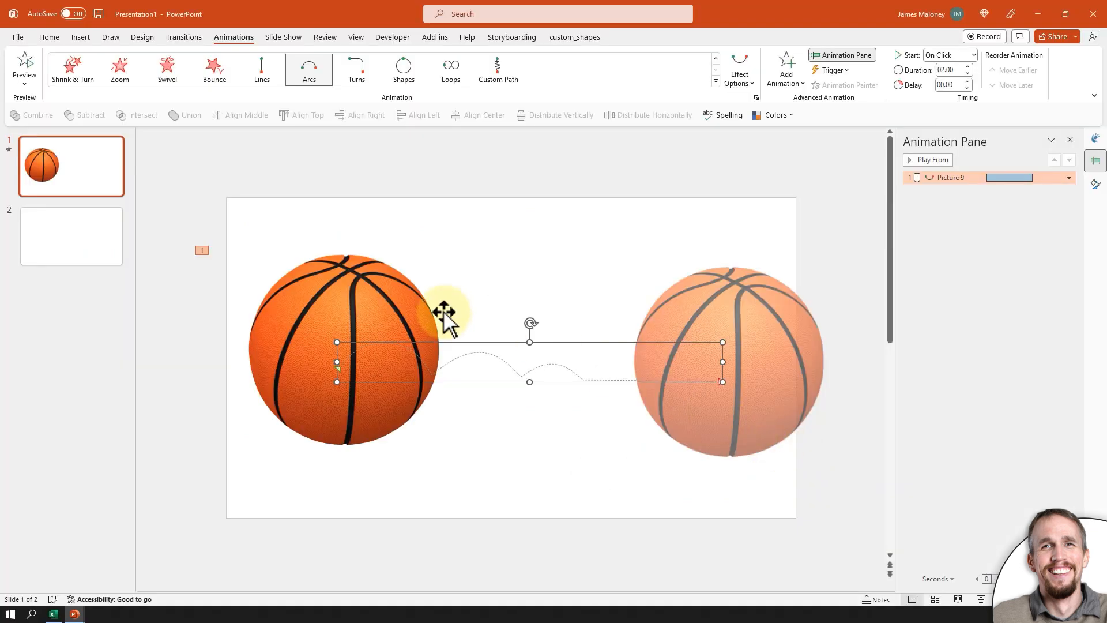
click(981, 600)
click(767, 355)
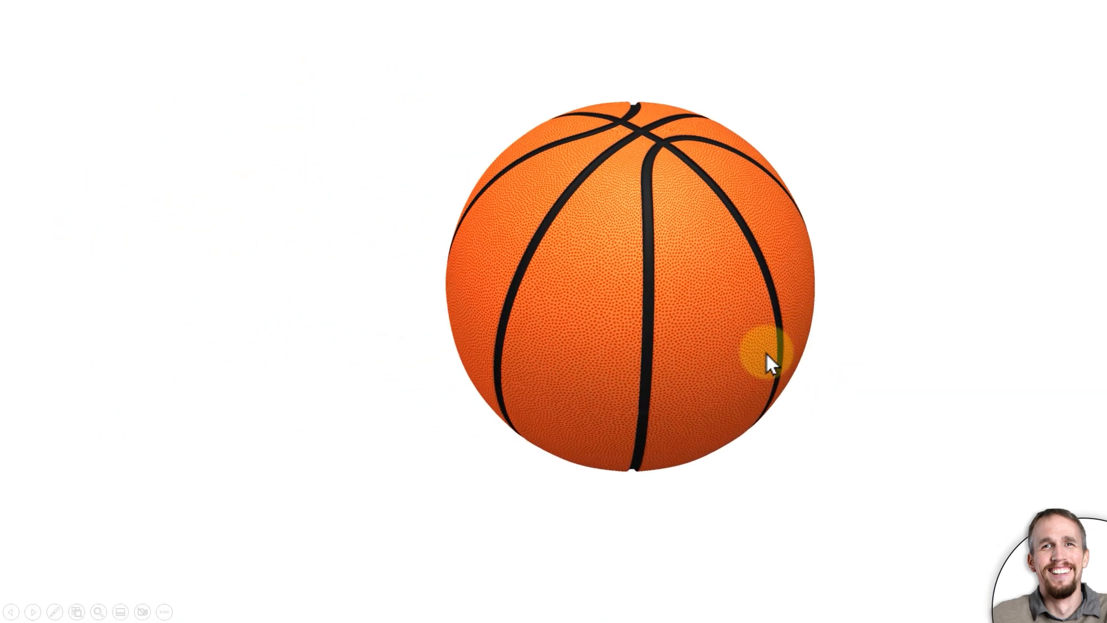
key(Escape)
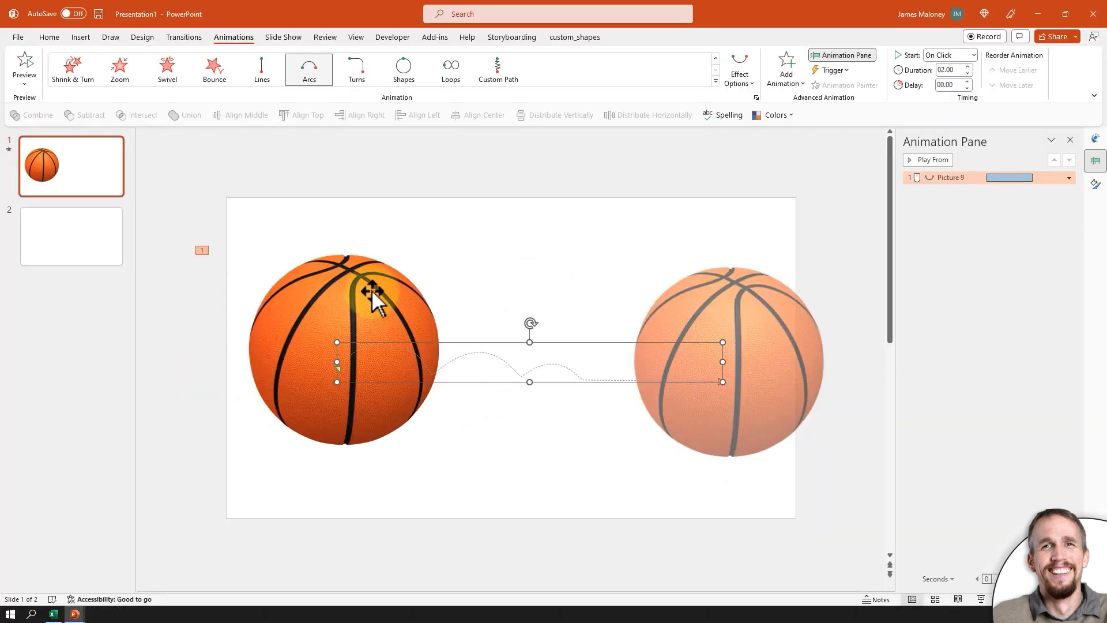
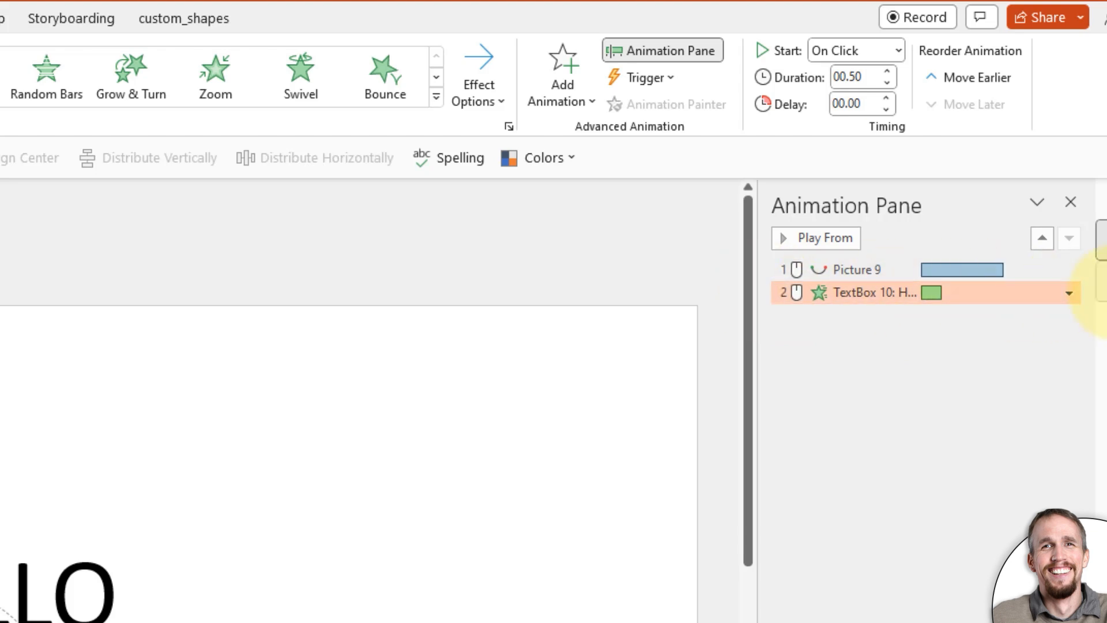
- Start the HELLO text's Wipe animation with the previous effect, delay it by 0.80 seconds, and preview it in the slide show
click(1069, 293)
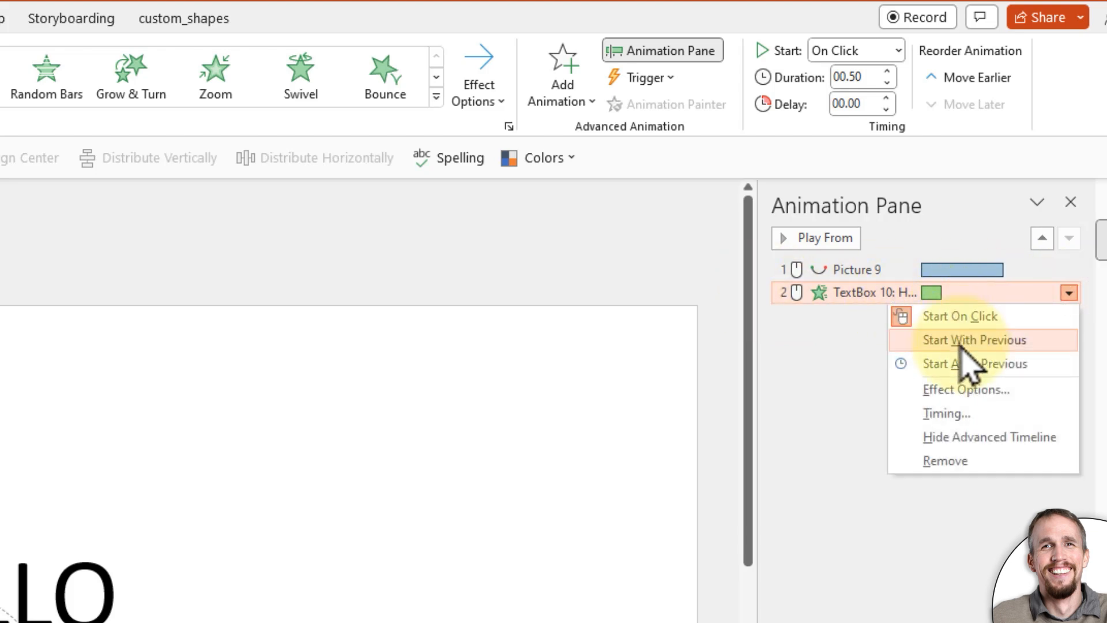
click(960, 340)
drag(940, 294, 952, 299)
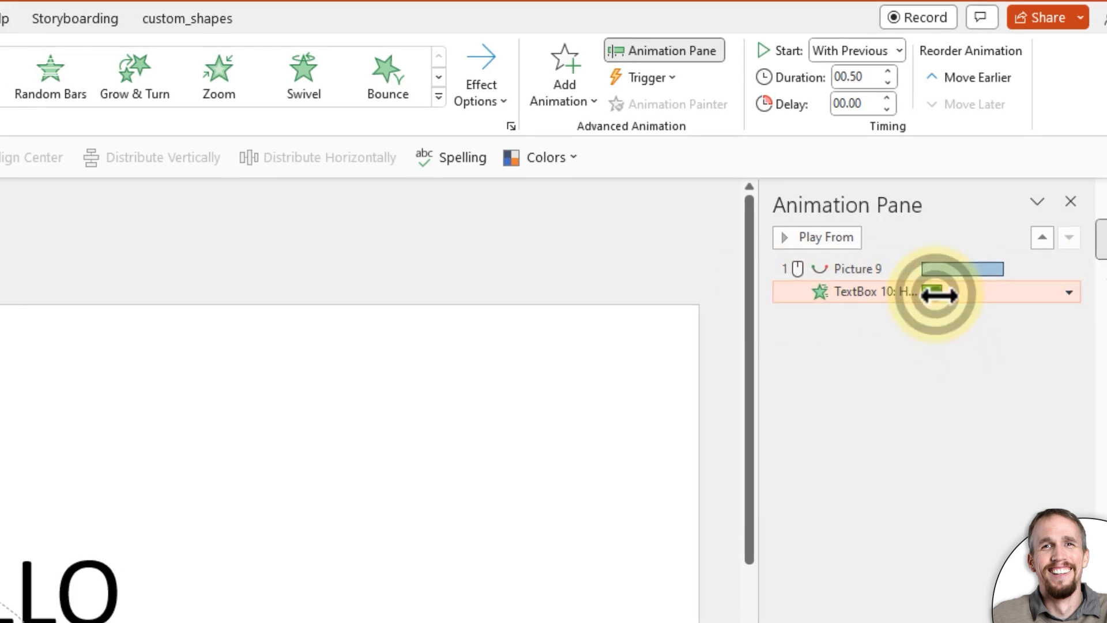
drag(985, 232, 999, 232)
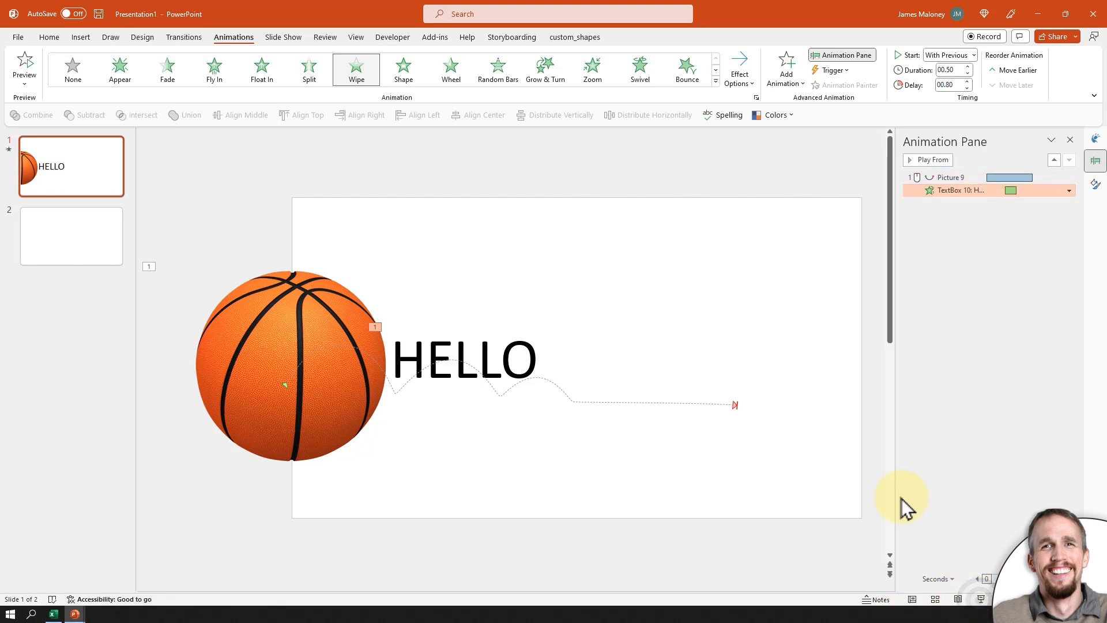
key(F5)
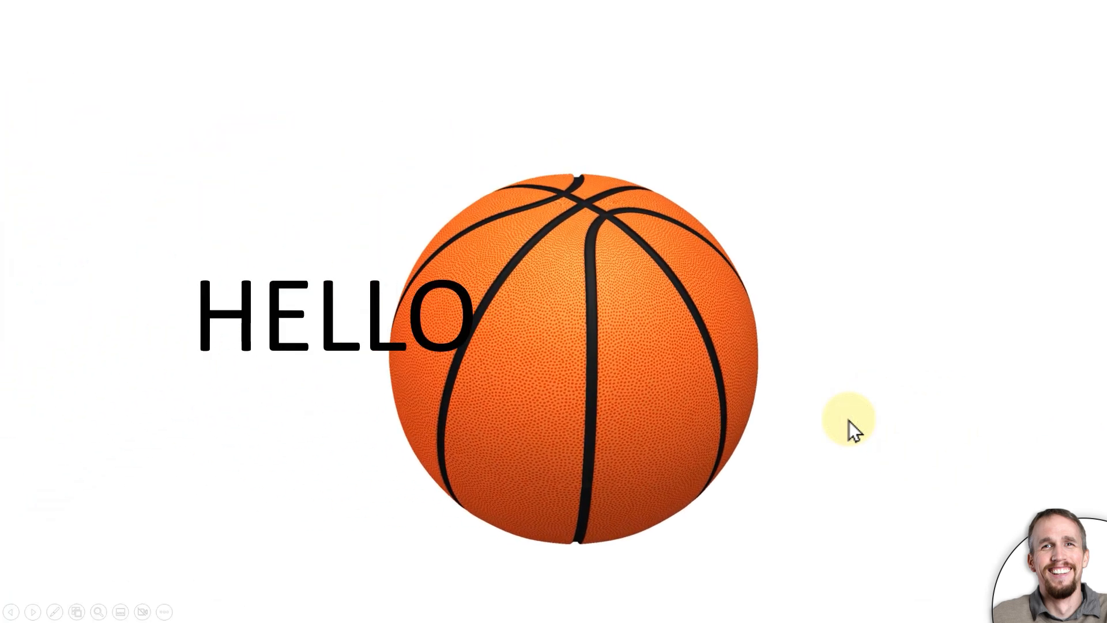
key(Escape)
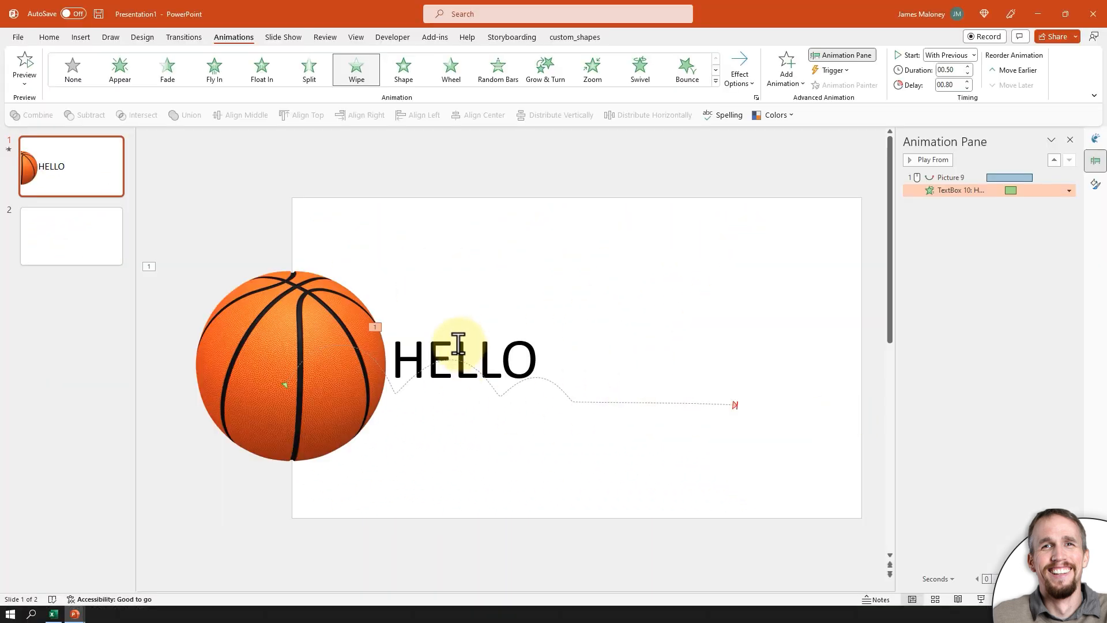
- Bring the basketball picture in front of the HELLO text
click(314, 291)
right_click(270, 302)
click(270, 302)
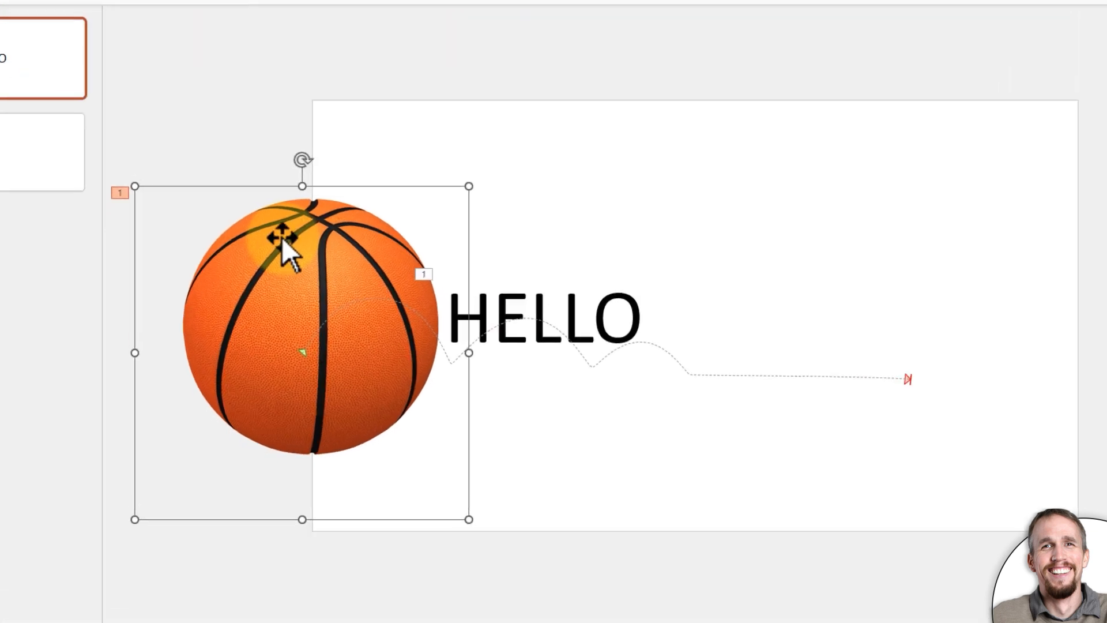
right_click(271, 302)
click(369, 397)
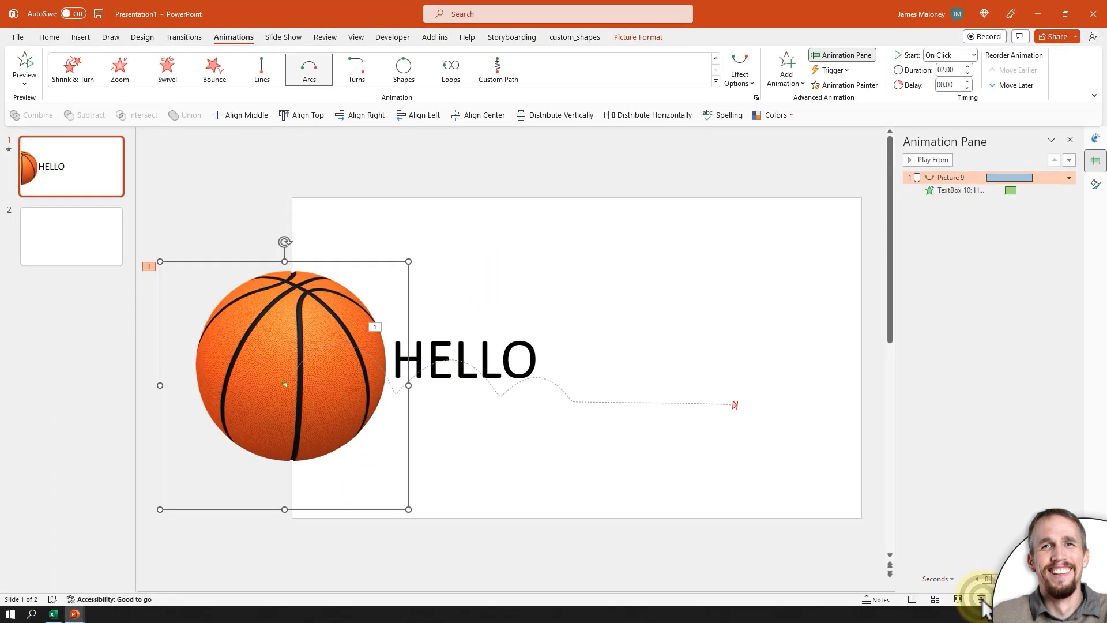
- Play slide 1 as a slide show to check the ball passing over the HELLO text, and return to editing
click(981, 599)
click(820, 531)
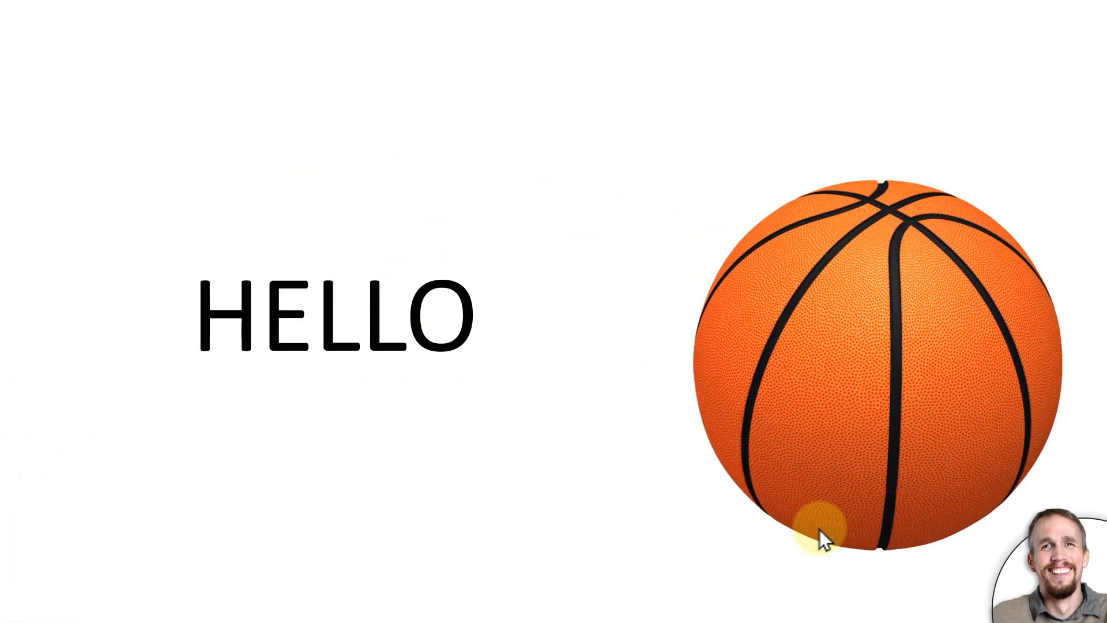
key(Escape)
- Switch to slide 2 and search the PresenterMedia library for "rocket"
click(184, 228)
click(57, 240)
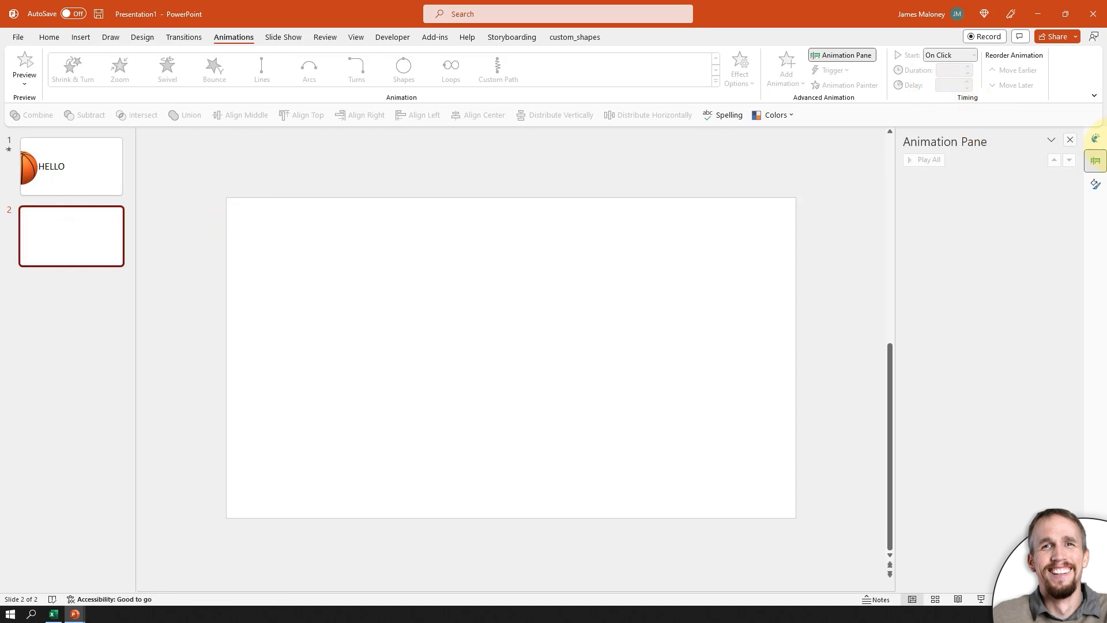
click(1096, 143)
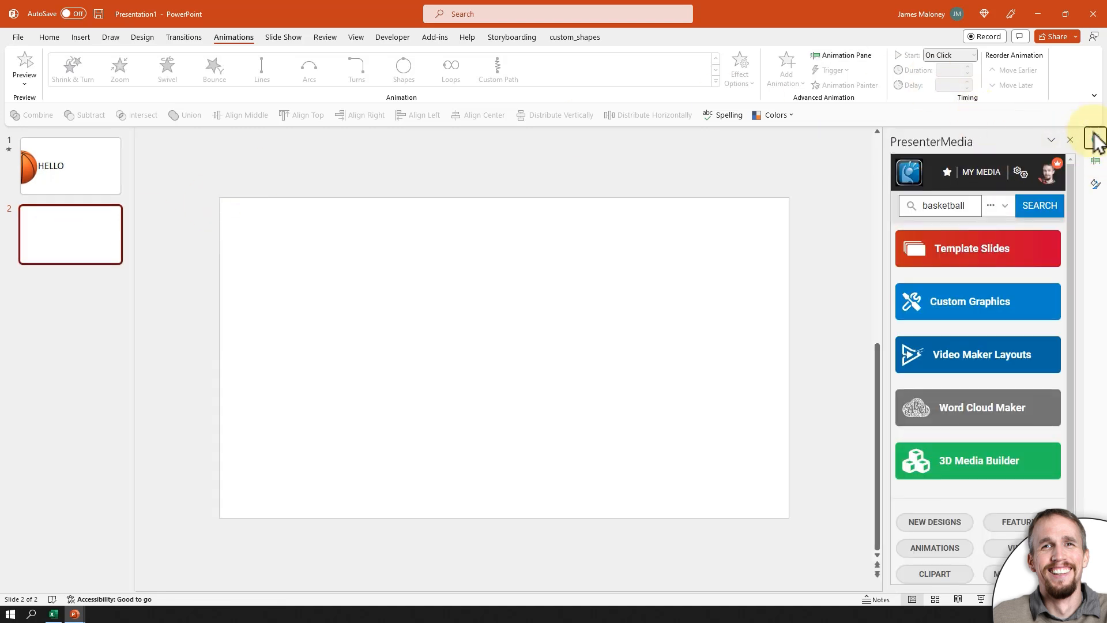
click(953, 208)
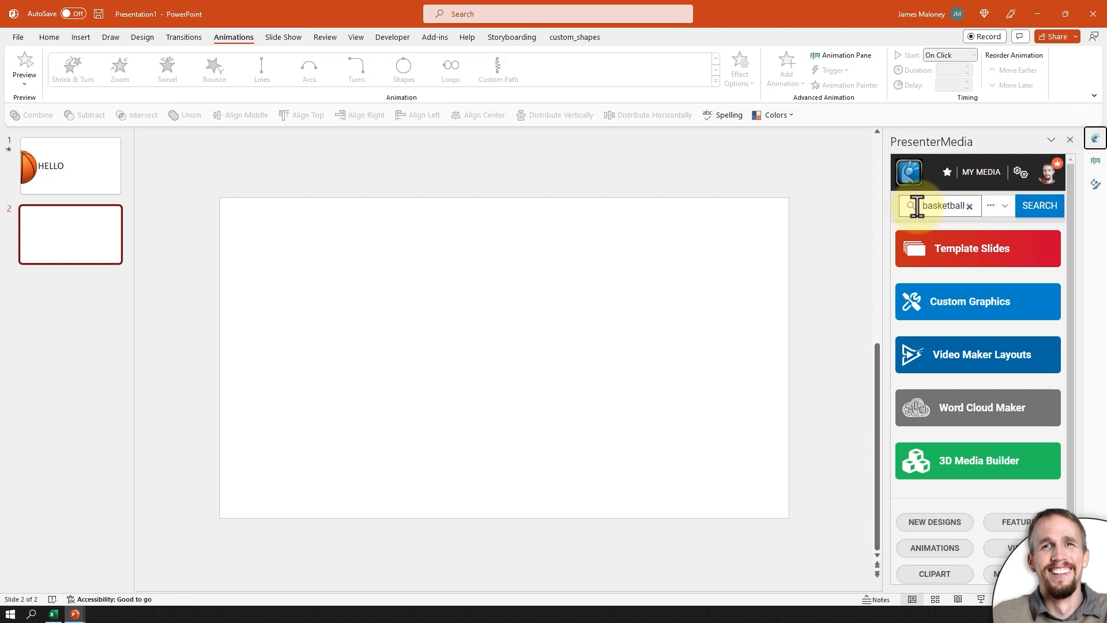
drag(919, 206, 1008, 214)
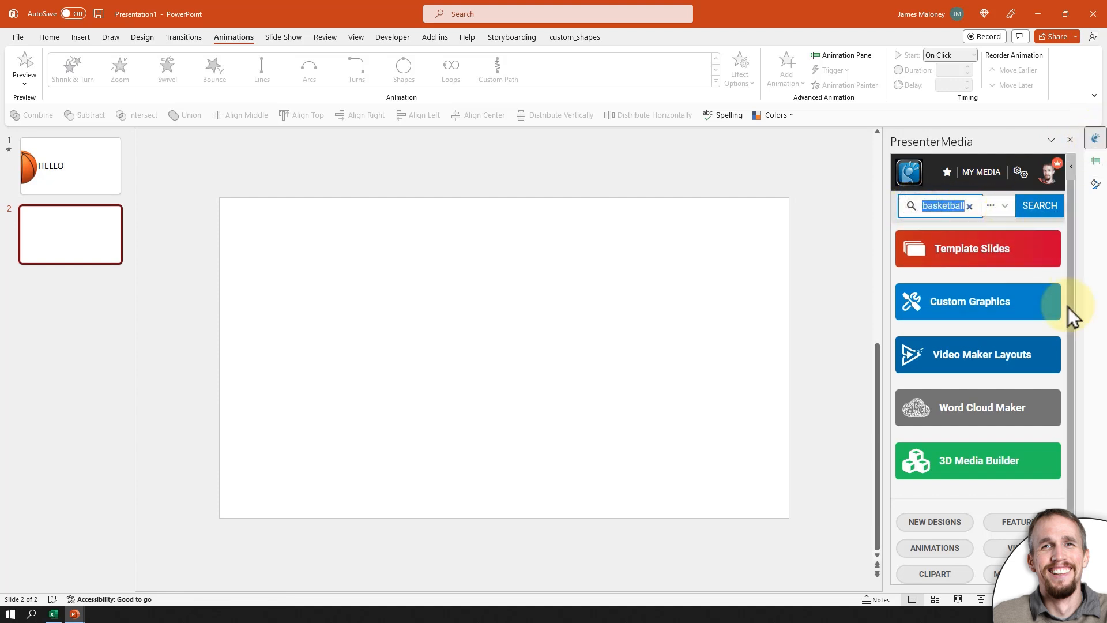
text(rocket)
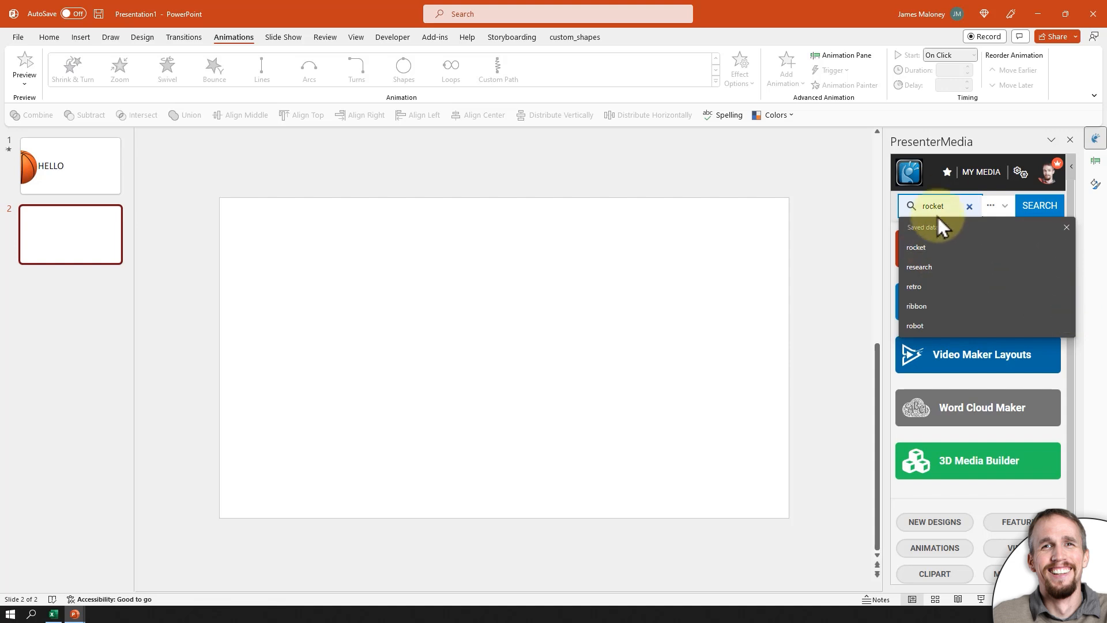
click(949, 209)
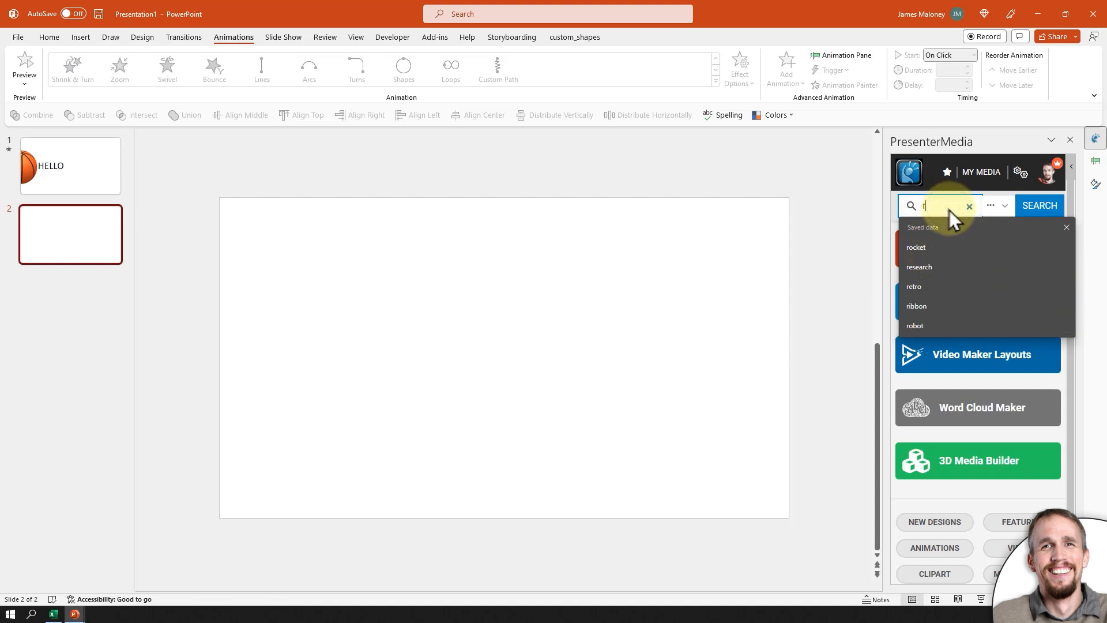
text(ocket)
key(Return)
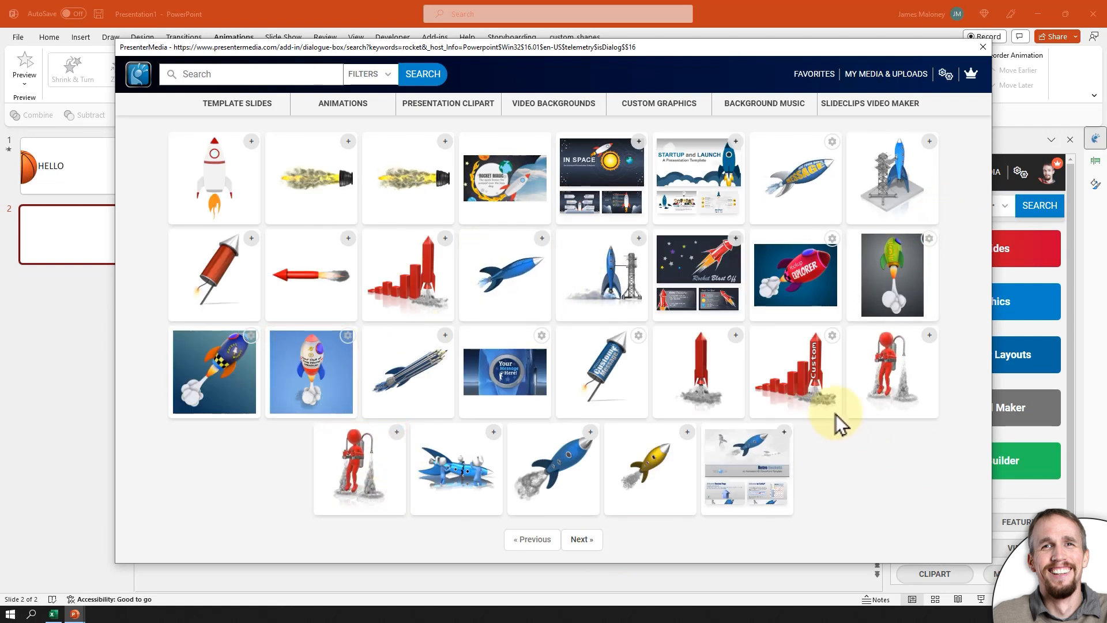
- Add the white rocket with the red nose and orange flame to slide 2, and close the search results
click(253, 142)
click(80, 245)
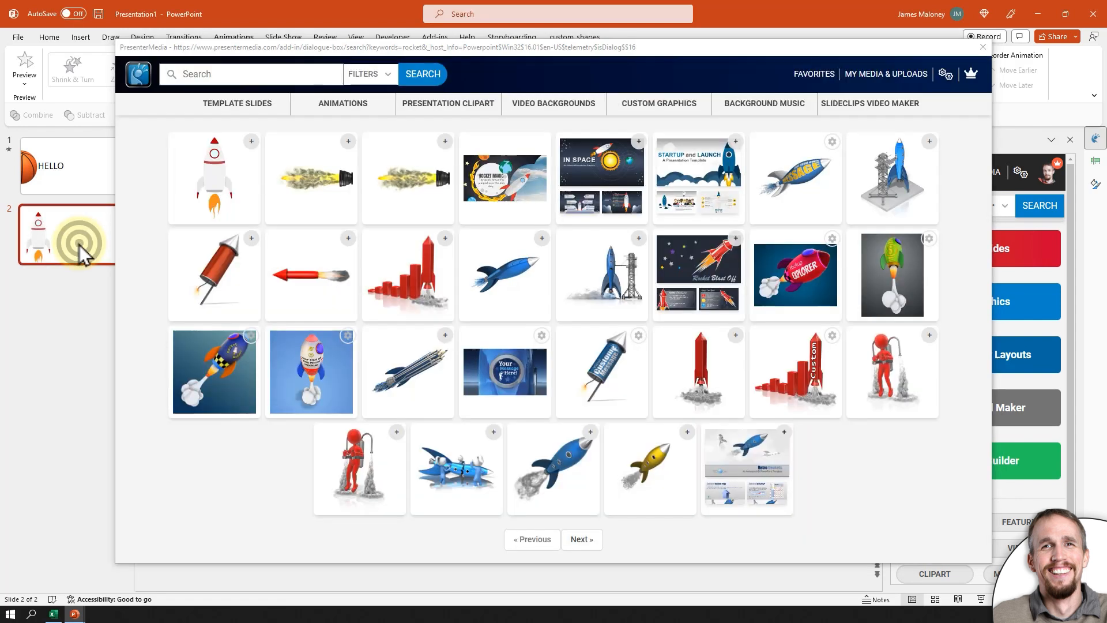
click(984, 46)
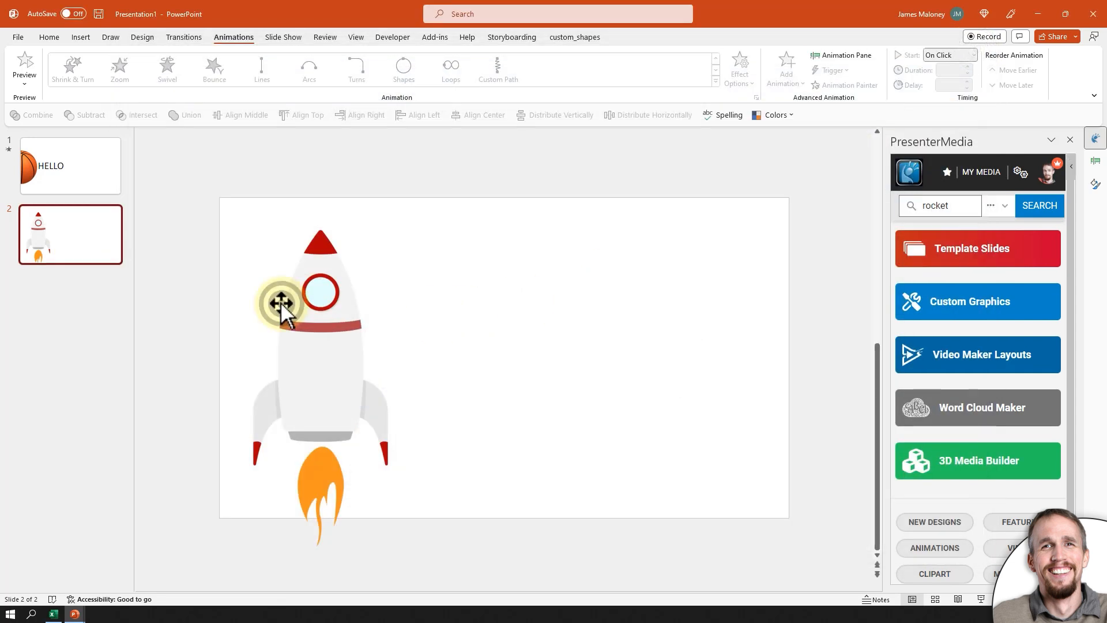
- Rotate the rocket picture 90 degrees so its nose points right, reposition it on the slide's left half, and scale it down
click(281, 302)
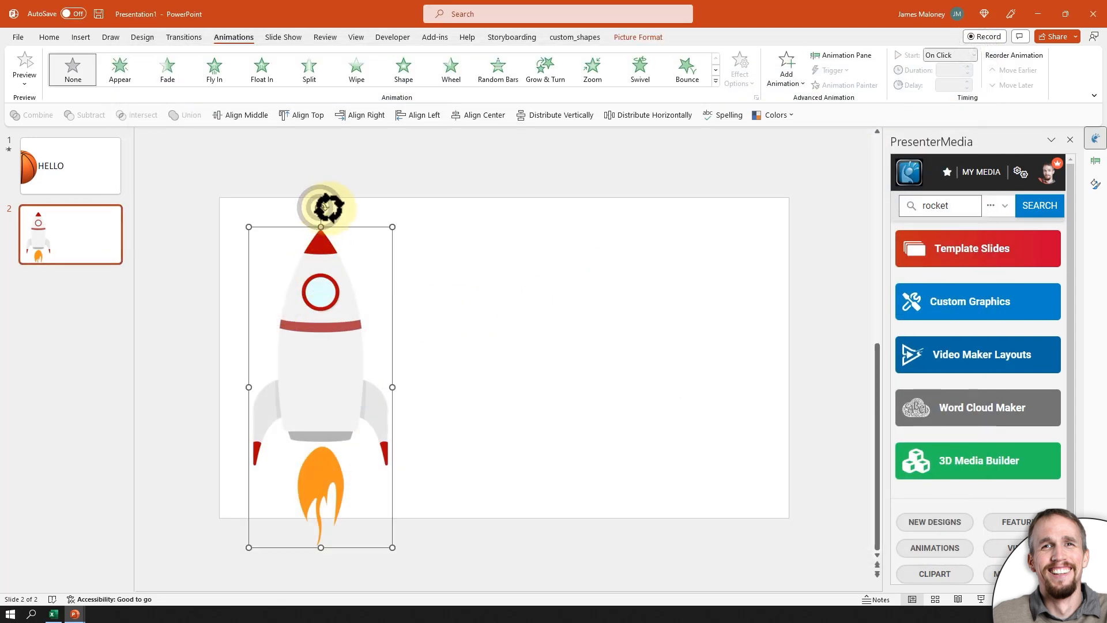
drag(327, 207, 497, 408)
drag(408, 383, 473, 344)
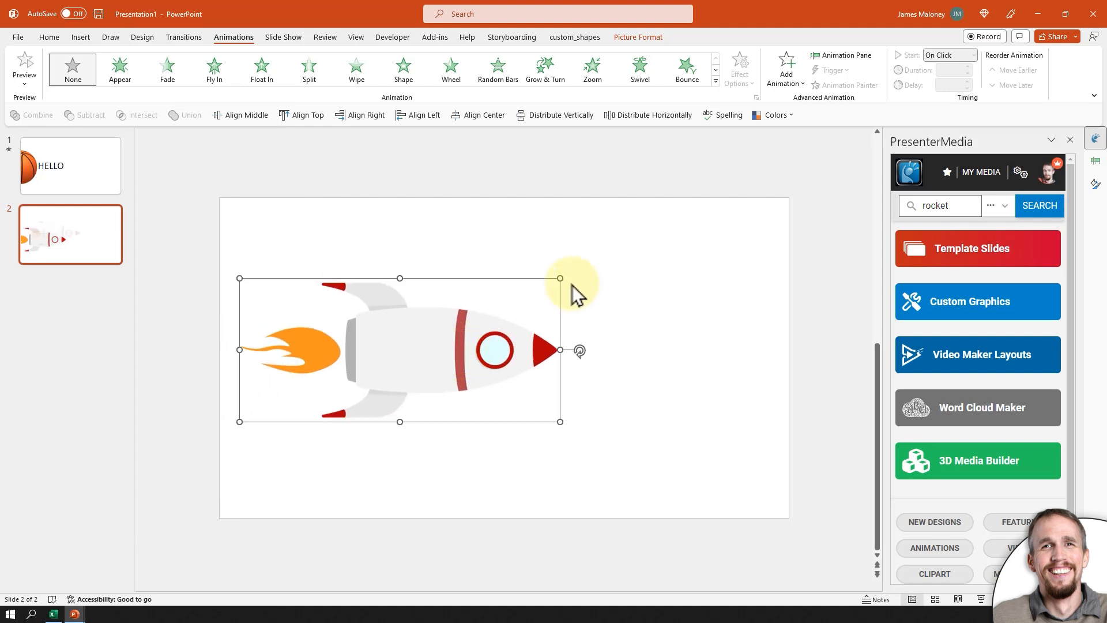
drag(552, 280, 466, 312)
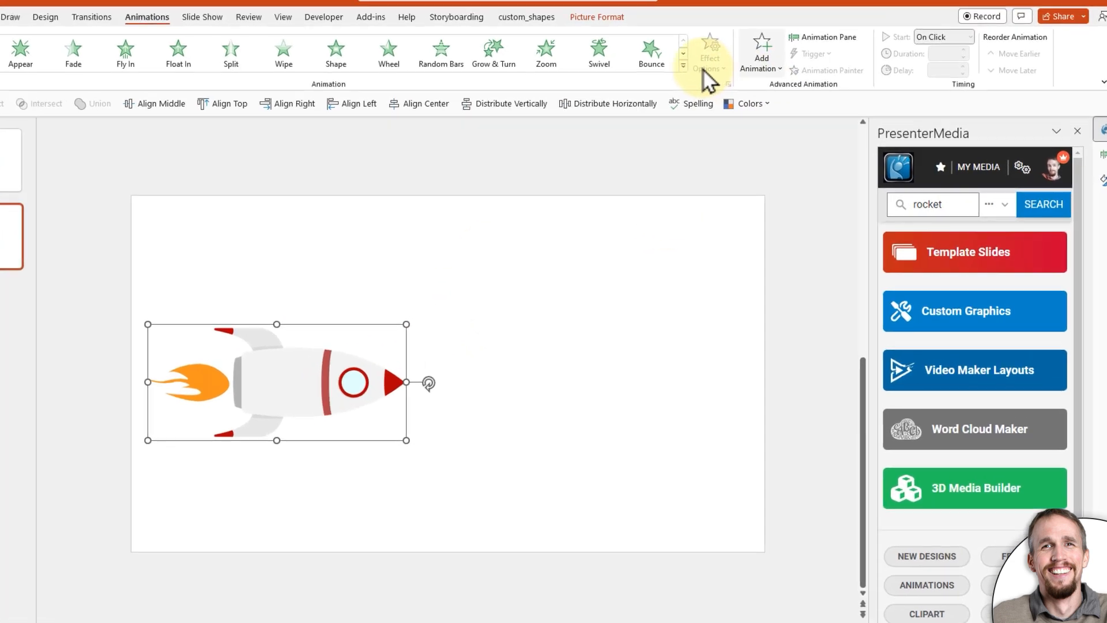
- Add an Arcs motion path animation to the rocket picture on slide 2
click(788, 70)
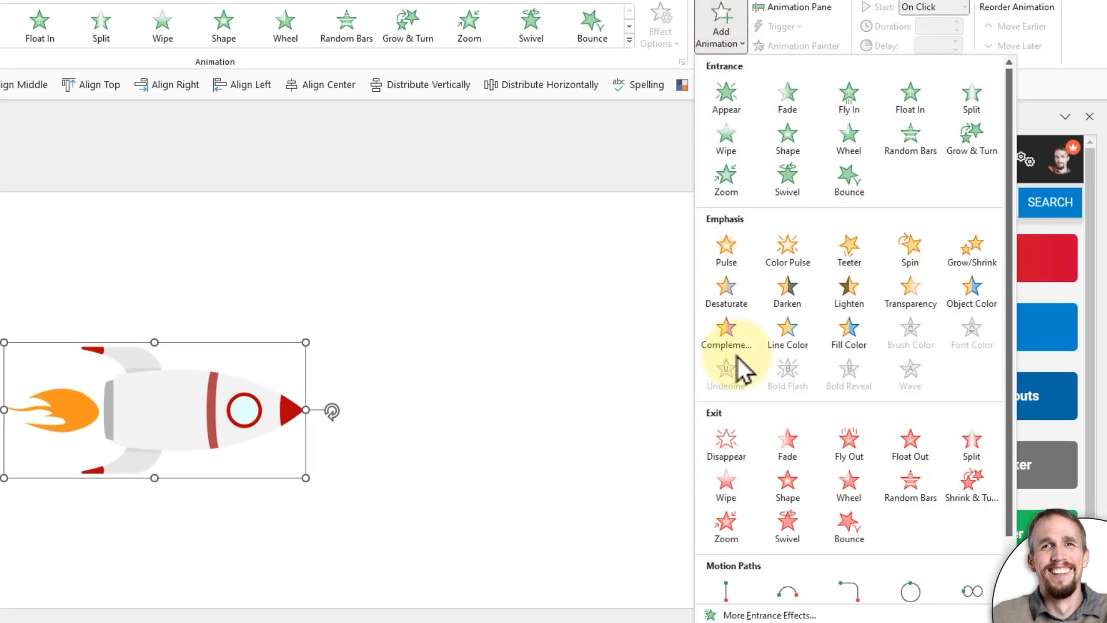
scroll(784, 588, down, 2)
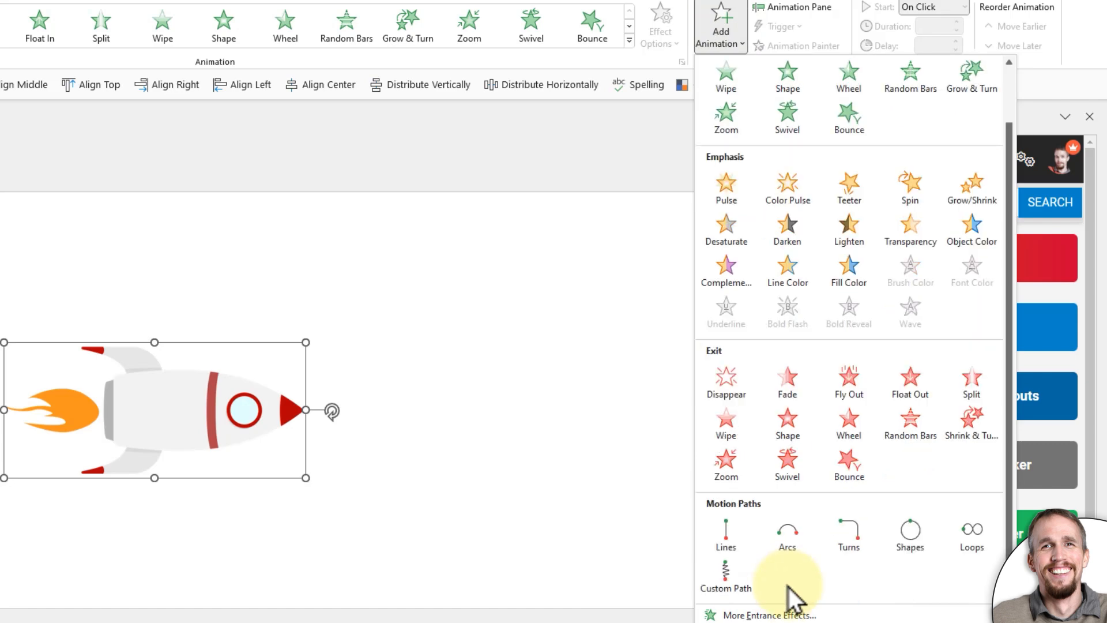
click(790, 536)
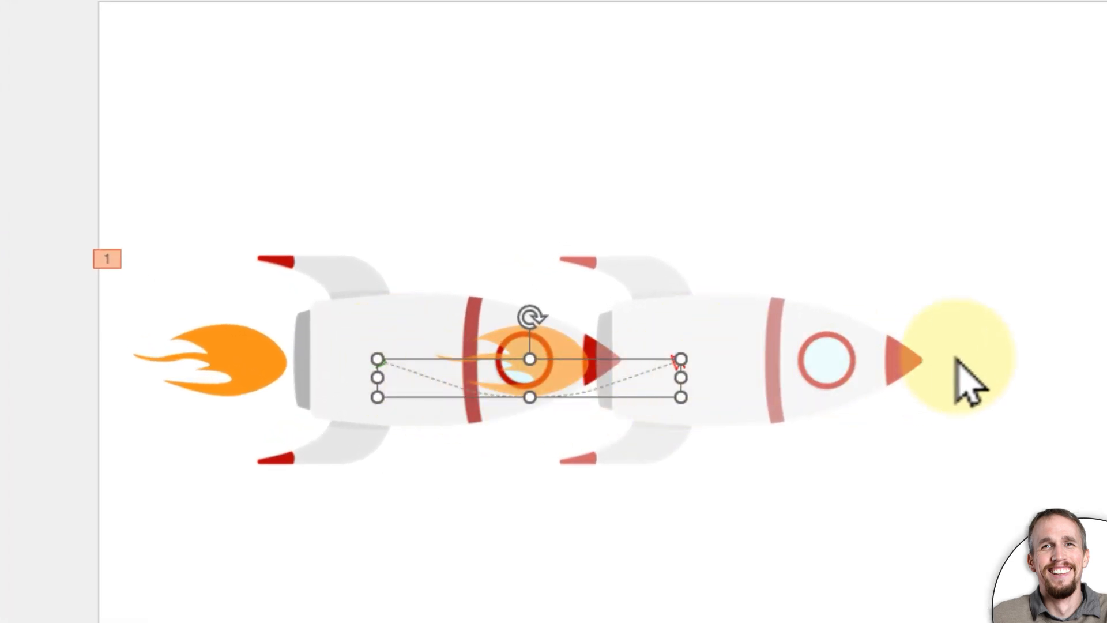
click(1022, 234)
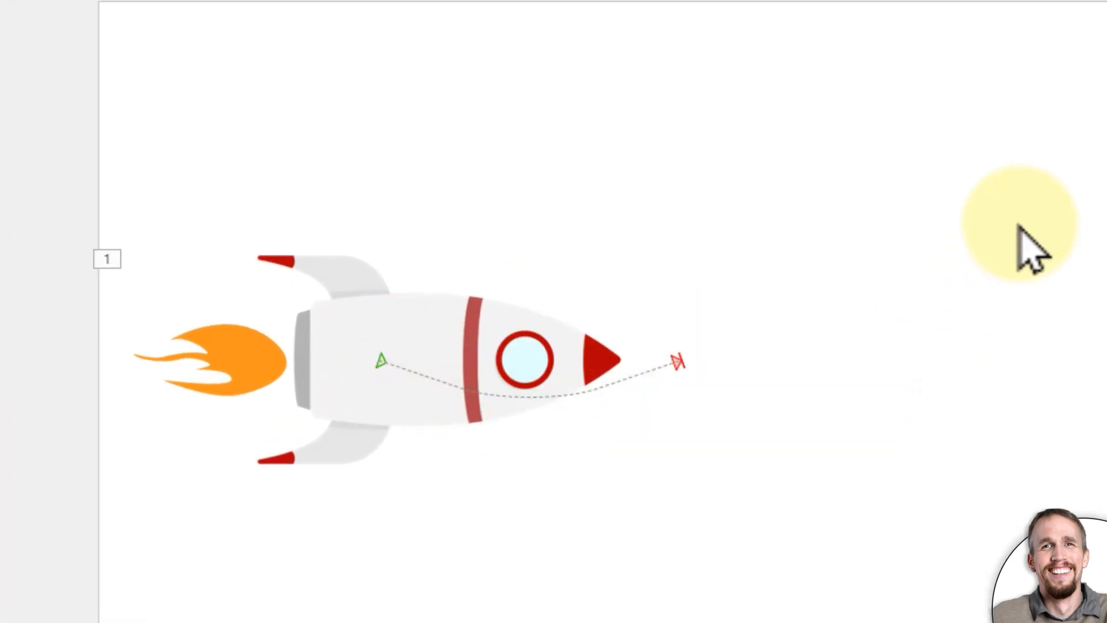
- Add a second Arcs motion path to the rocket picture and show the list of the slide's animations
click(445, 329)
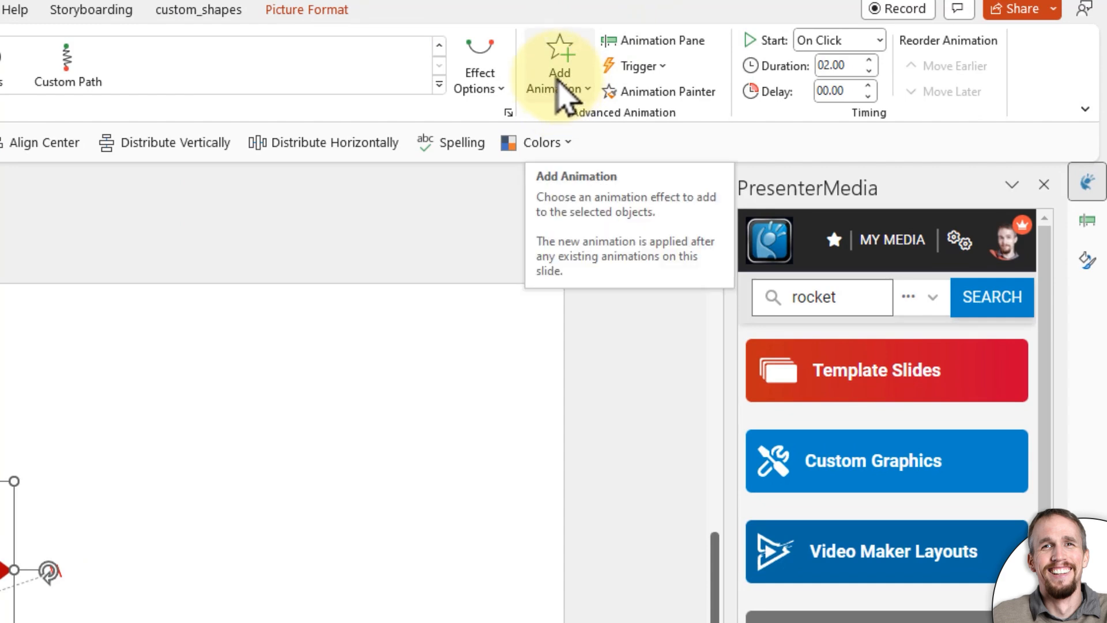
click(571, 75)
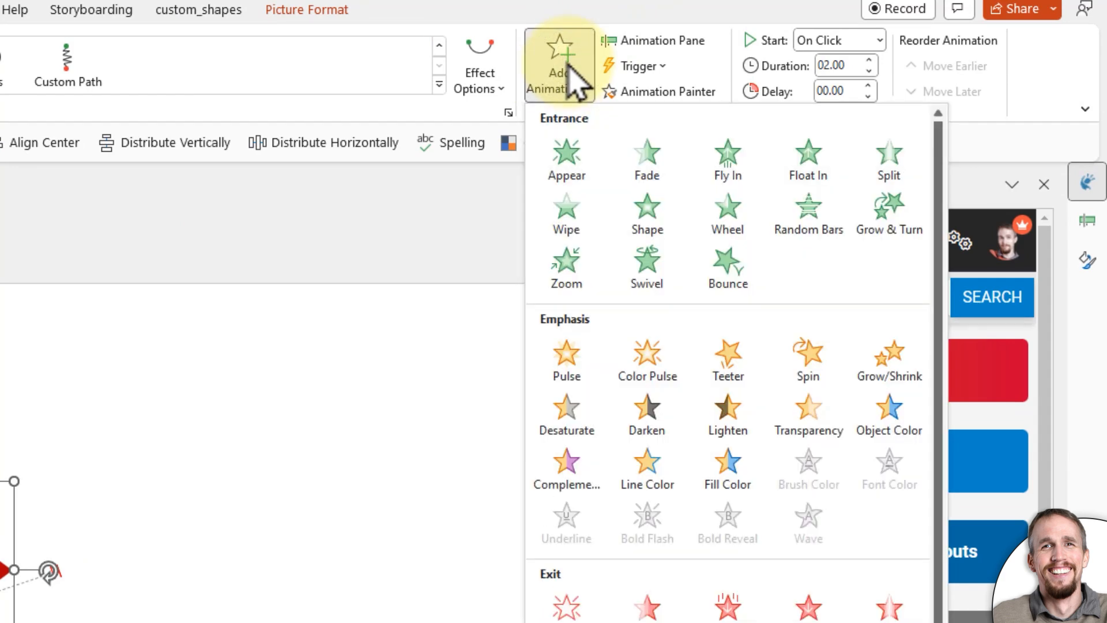
scroll(728, 364, down, 2)
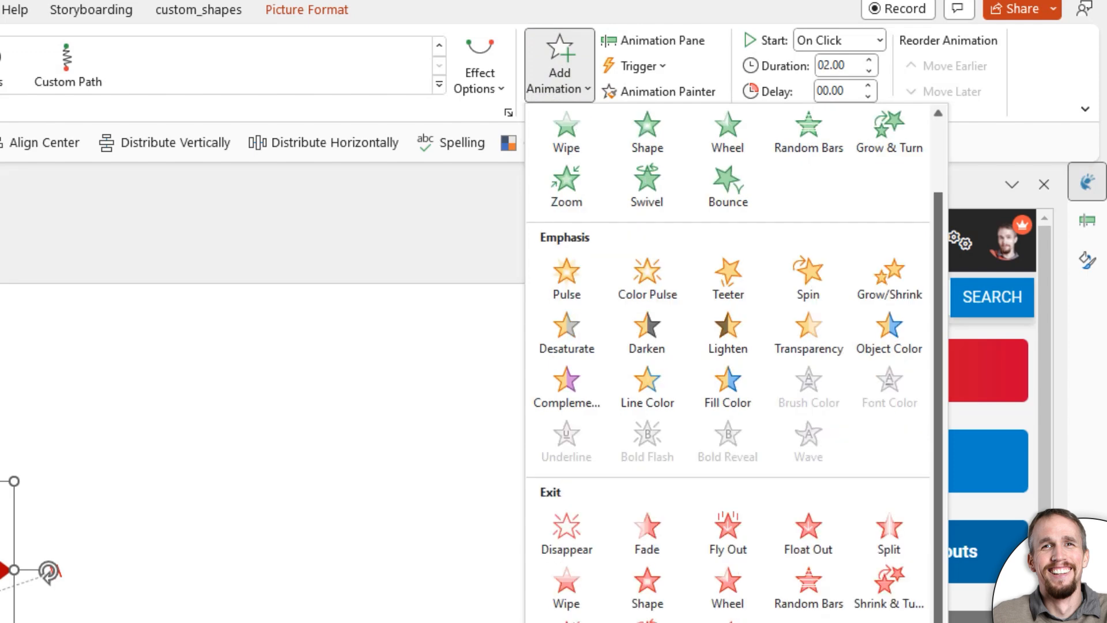
click(641, 620)
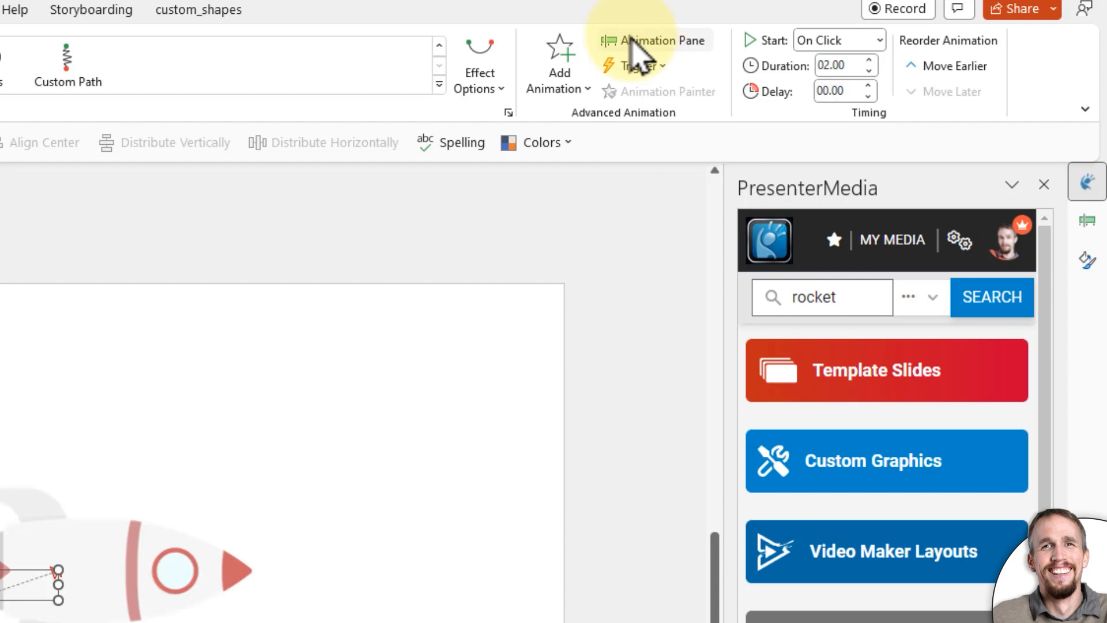
click(663, 41)
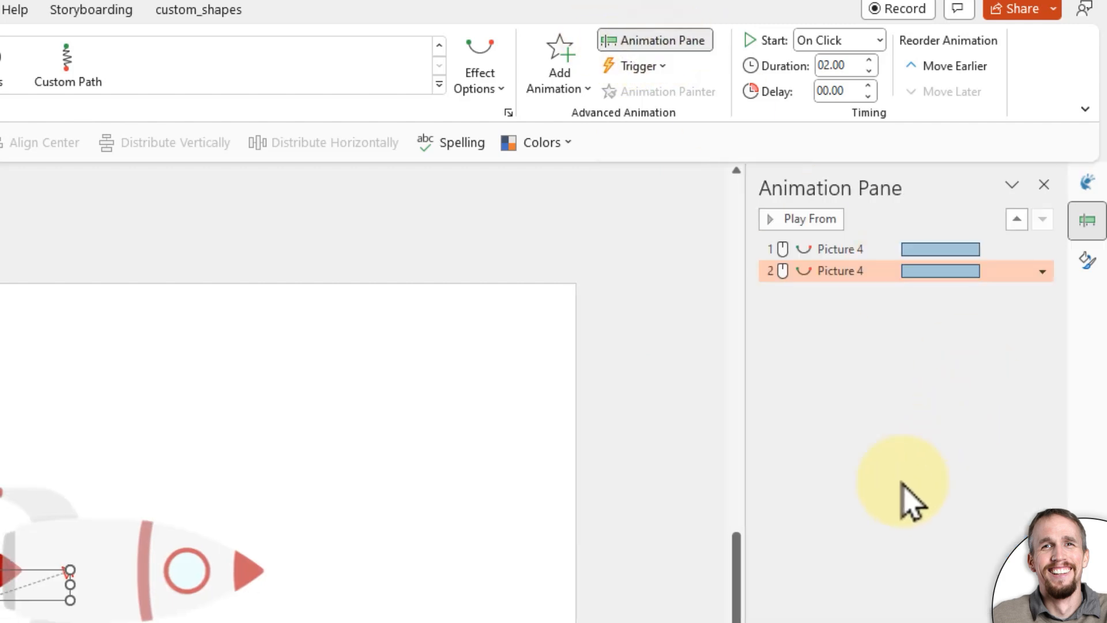
- Set the direction of the rocket's second arc motion path to Up
click(833, 262)
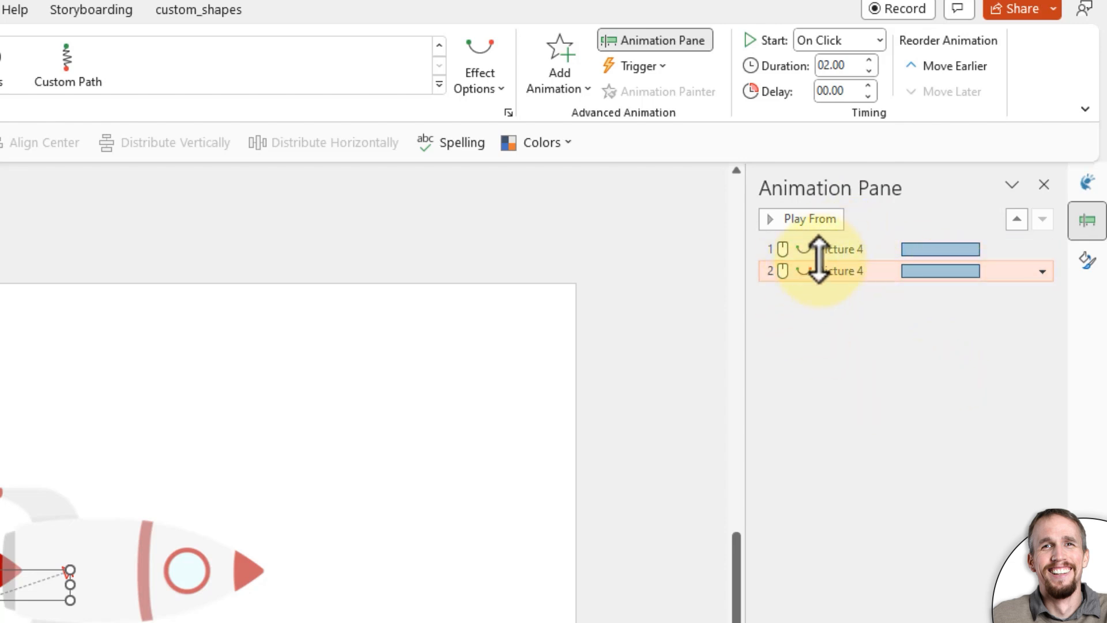
click(854, 248)
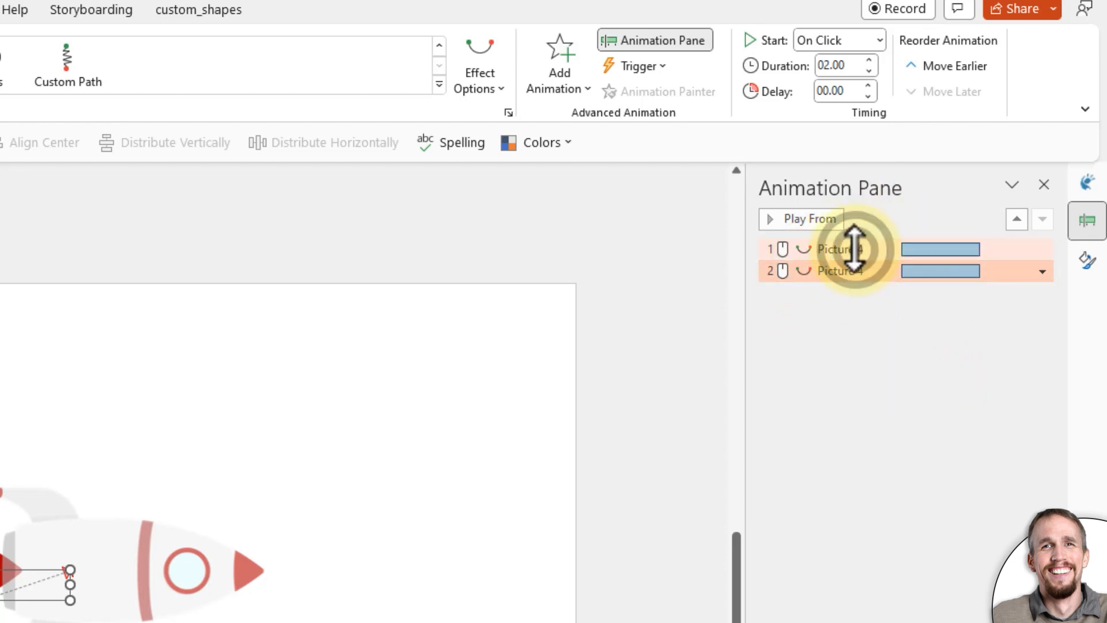
click(858, 269)
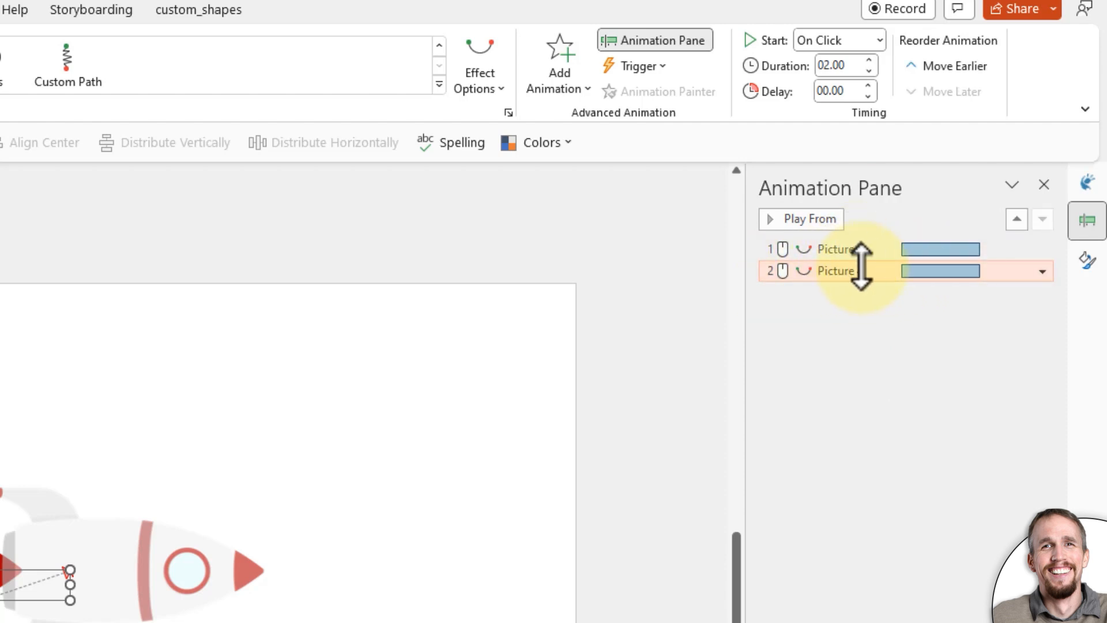
click(497, 88)
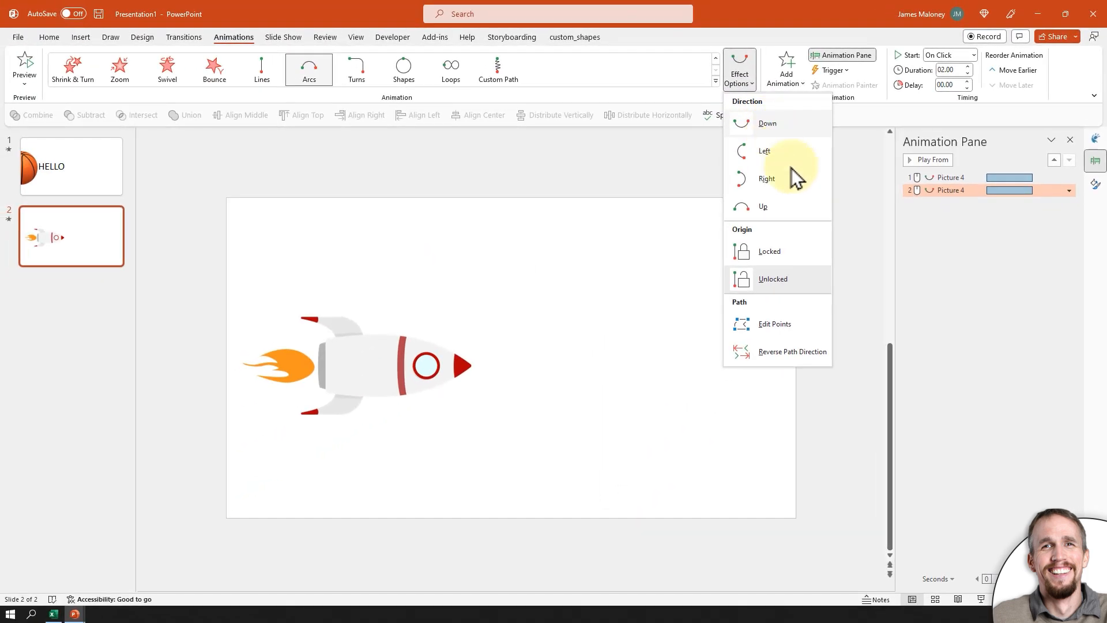
click(755, 207)
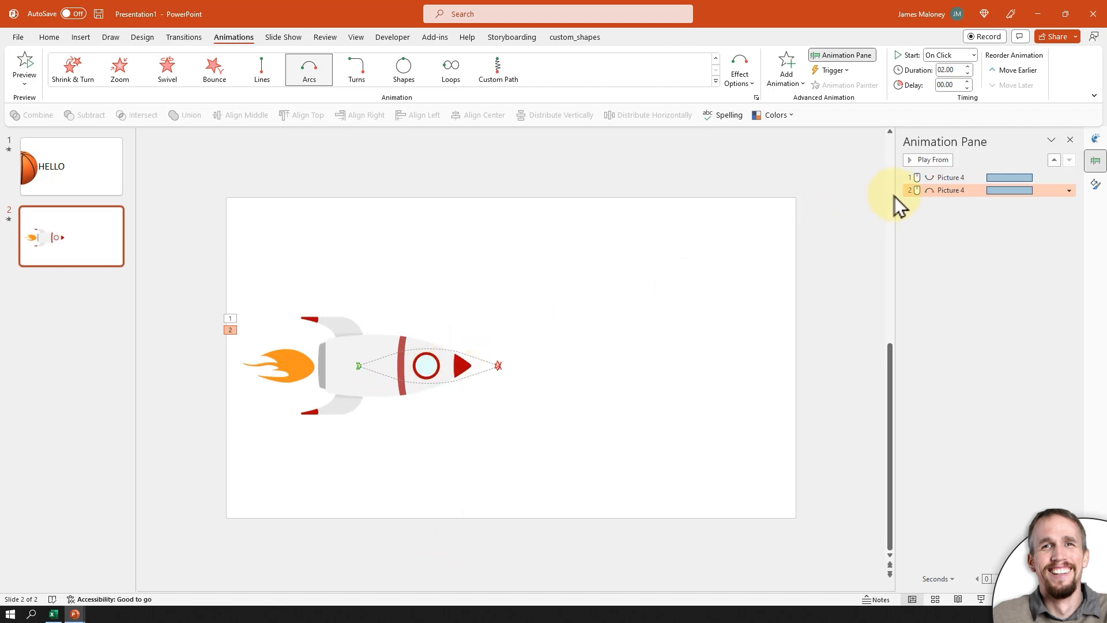
- Move the second arc path horizontally so it starts where the first arc path ends, forming a continuous wave
click(951, 189)
click(950, 176)
click(950, 192)
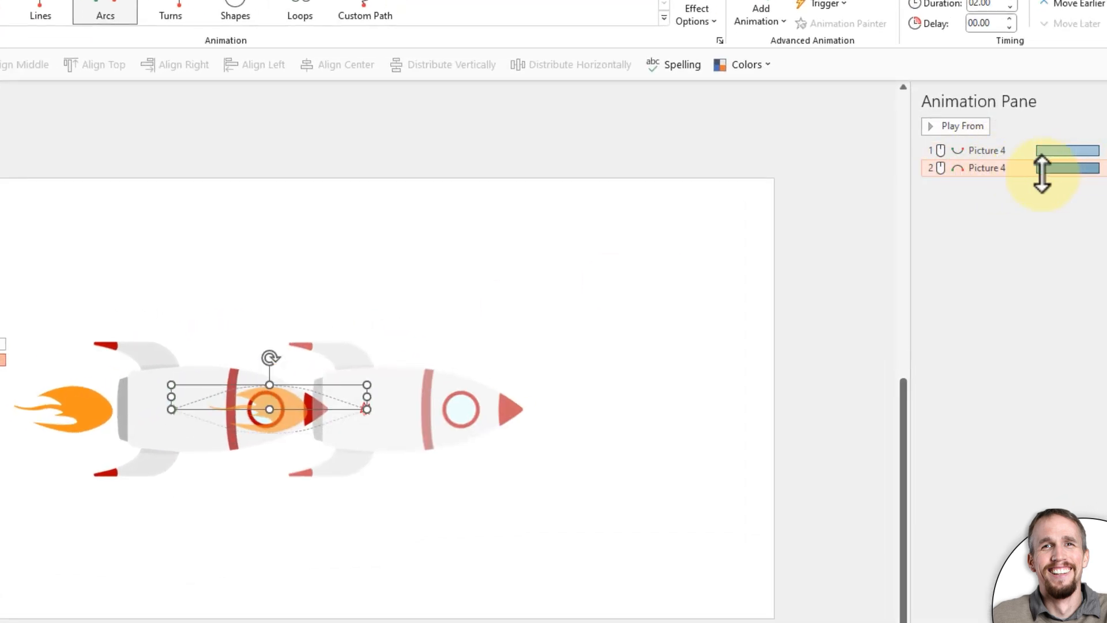
click(991, 152)
click(989, 168)
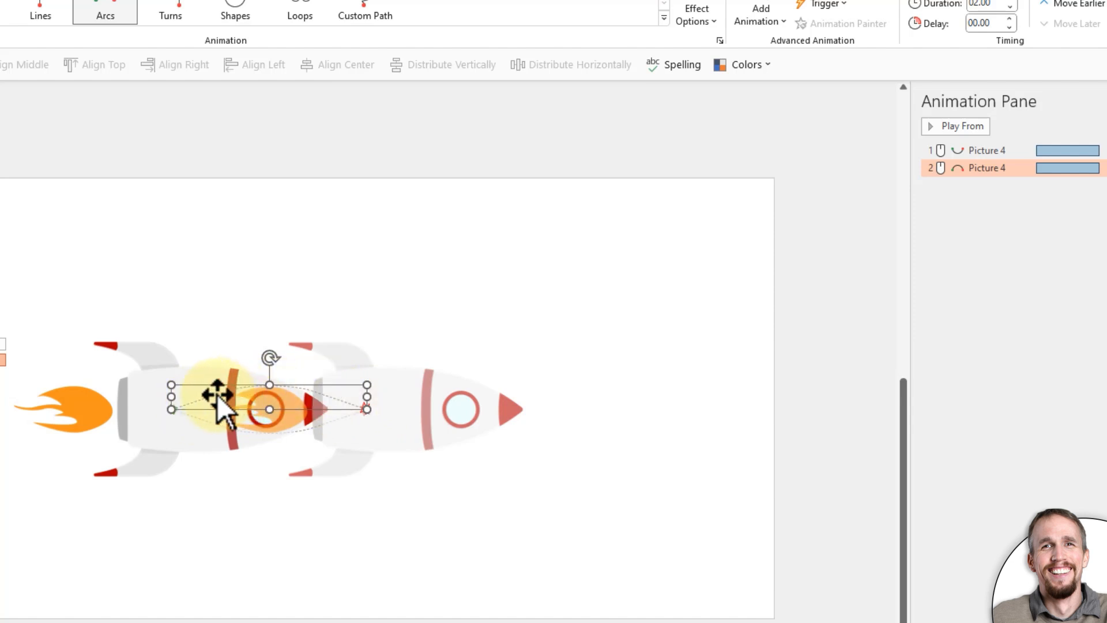
drag(216, 393, 407, 393)
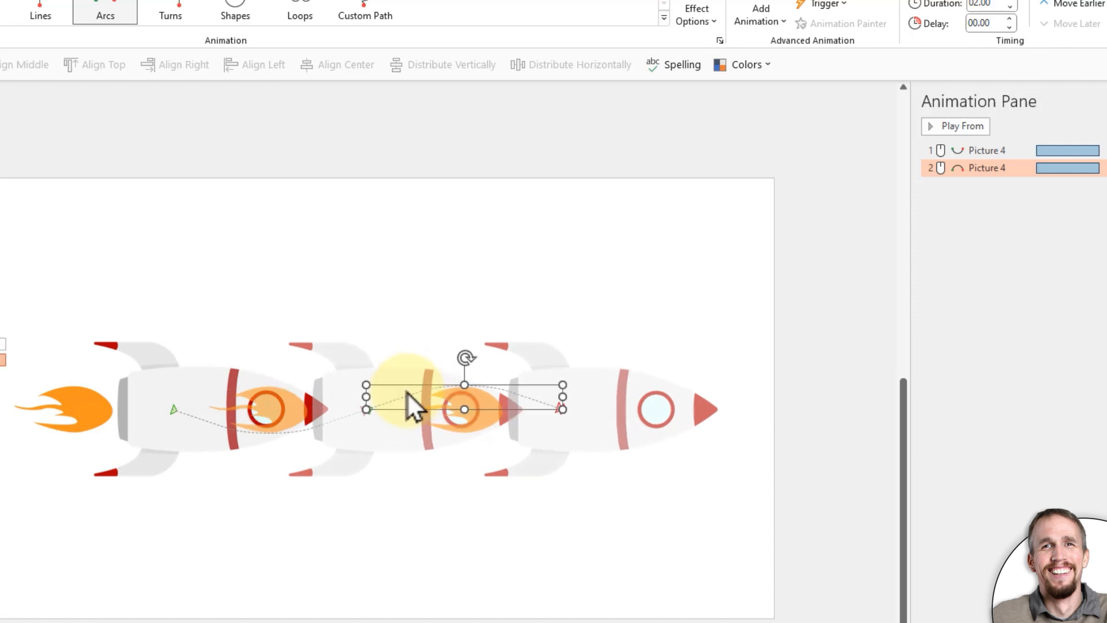
click(429, 577)
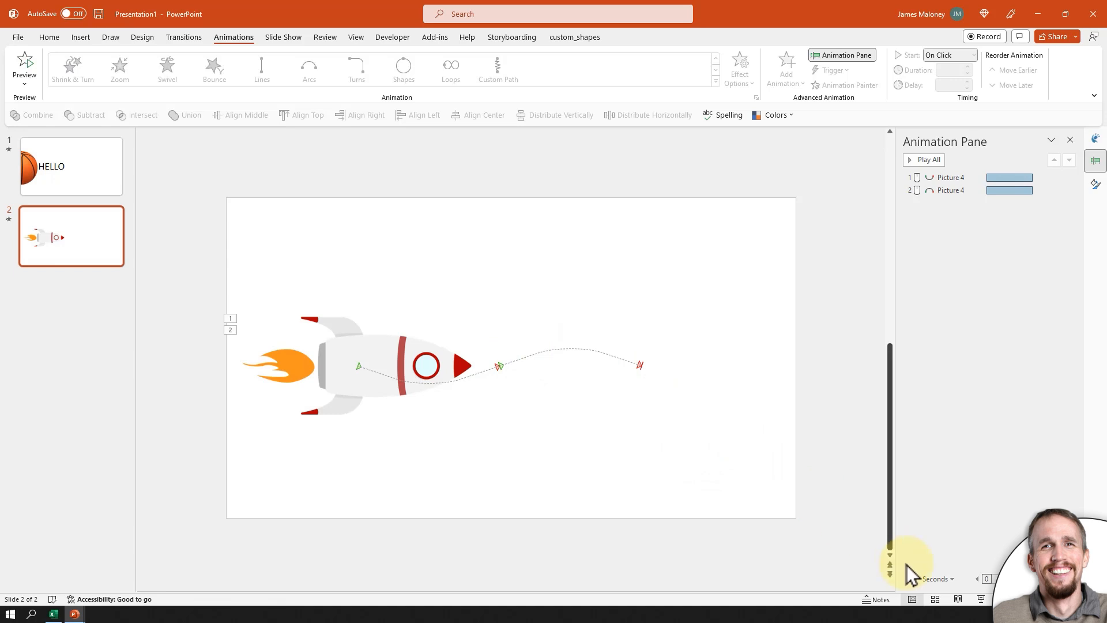
- Play slide 2 as a slide show to check the rocket's two arc movements, and return to editing
click(982, 600)
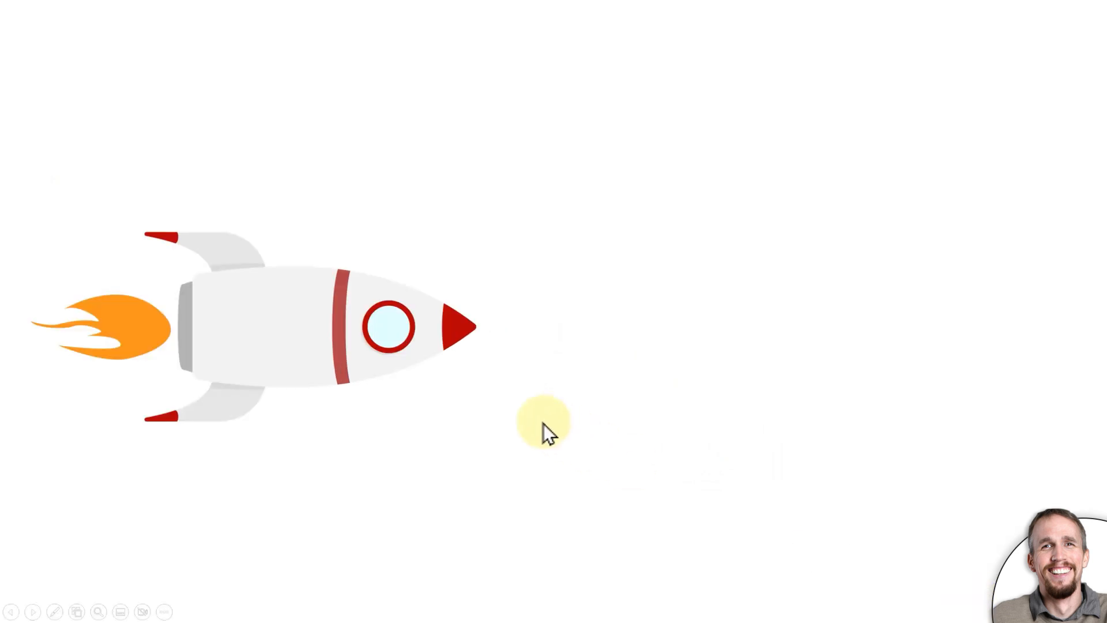
click(392, 451)
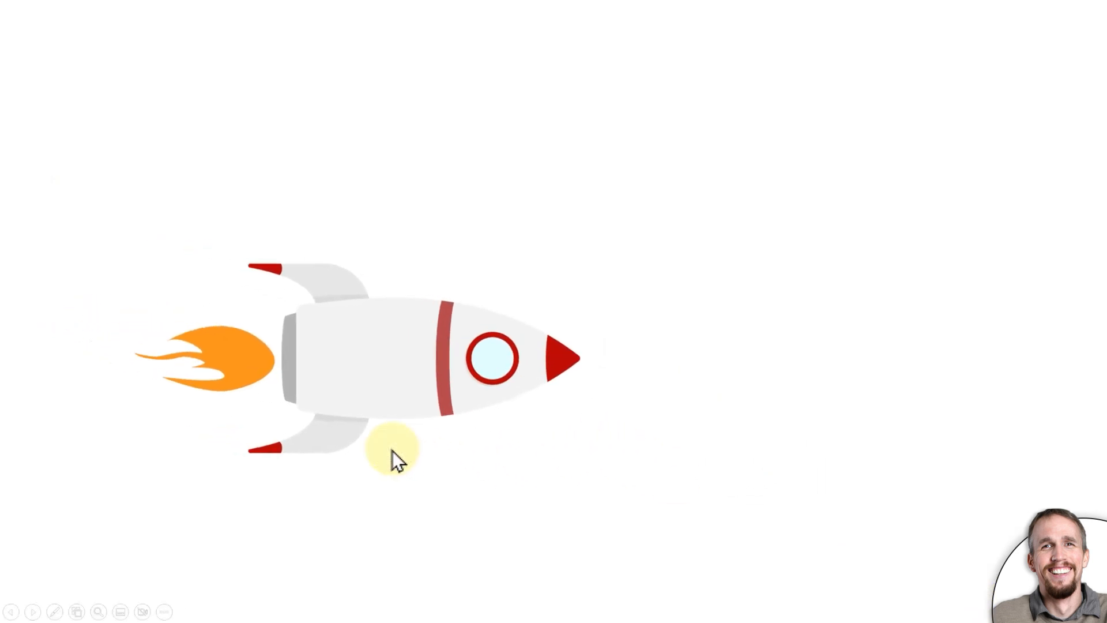
click(392, 451)
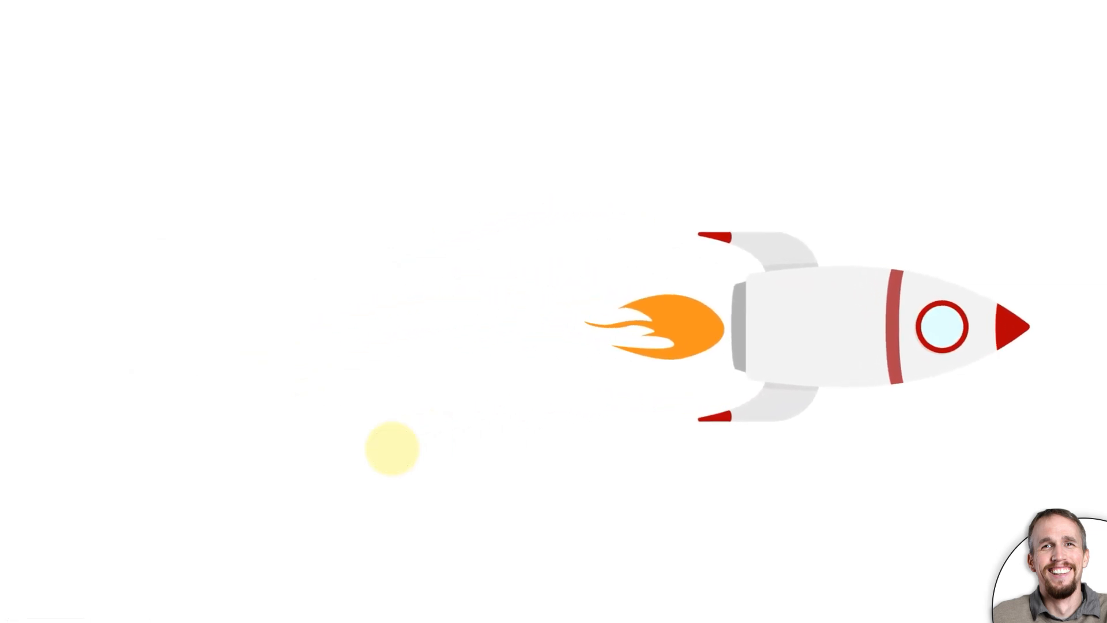
click(851, 517)
click(851, 518)
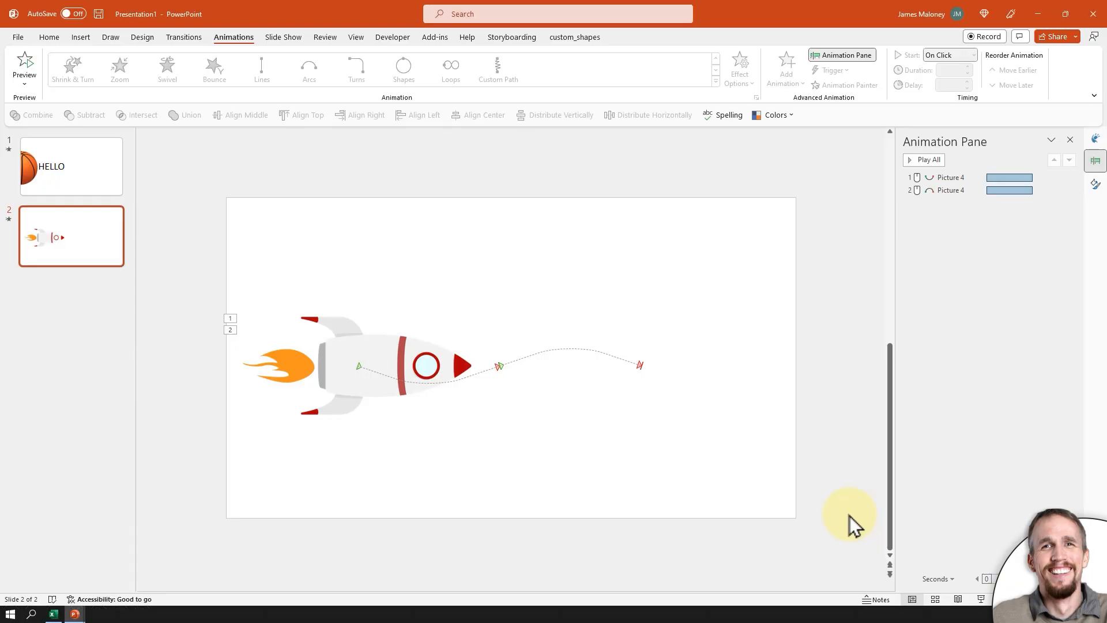
- Add a Turns motion path to the rocket picture as its third animation and select that path
click(321, 344)
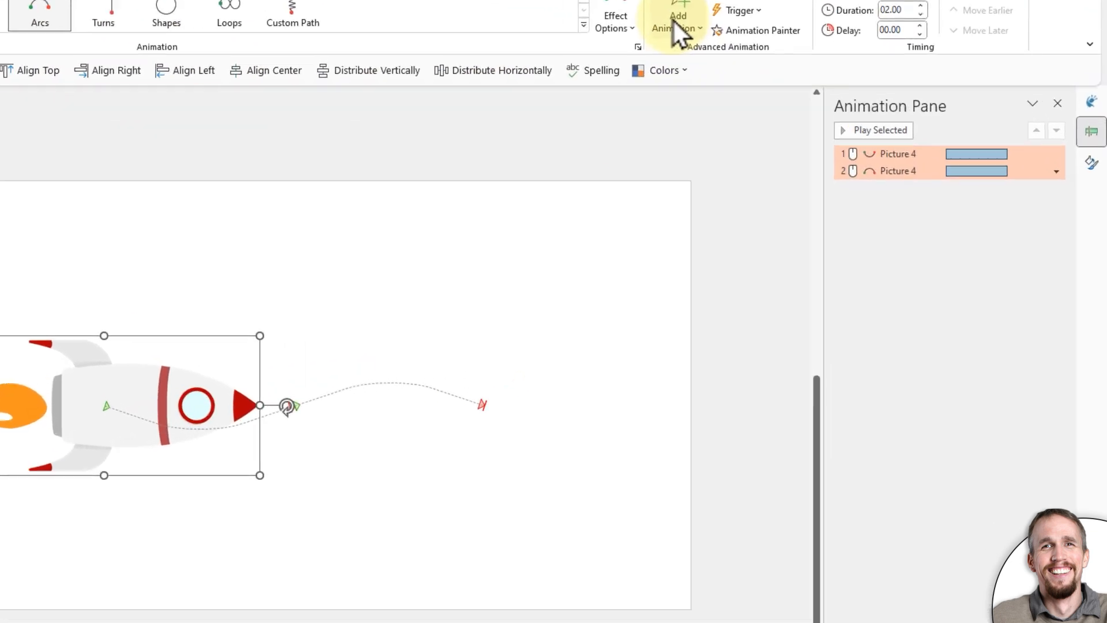
click(786, 68)
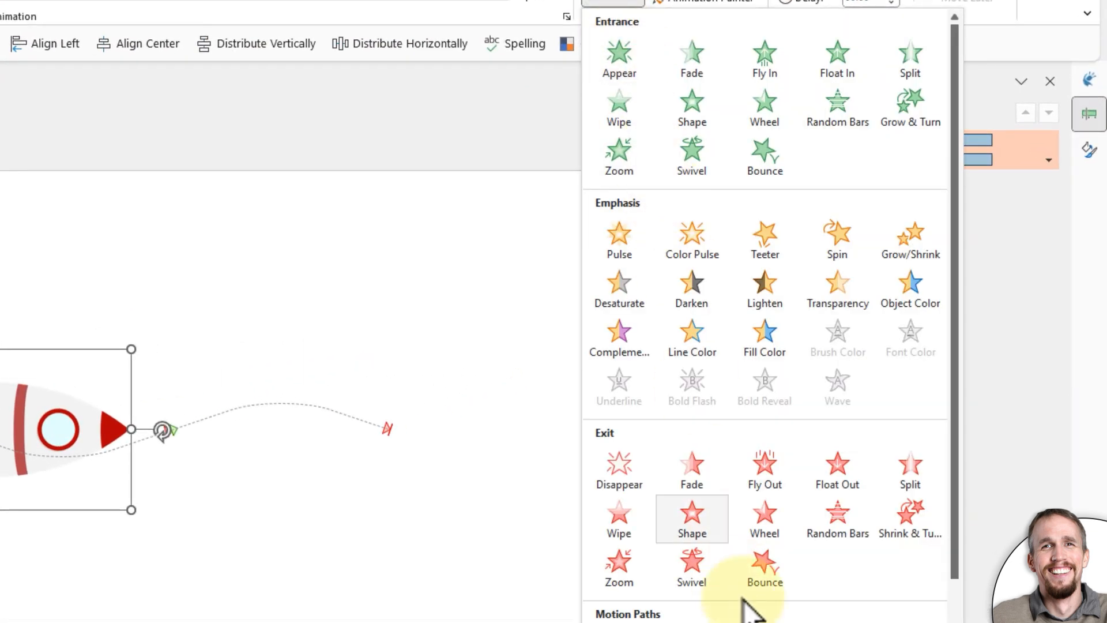
scroll(744, 605, down, 2)
click(773, 583)
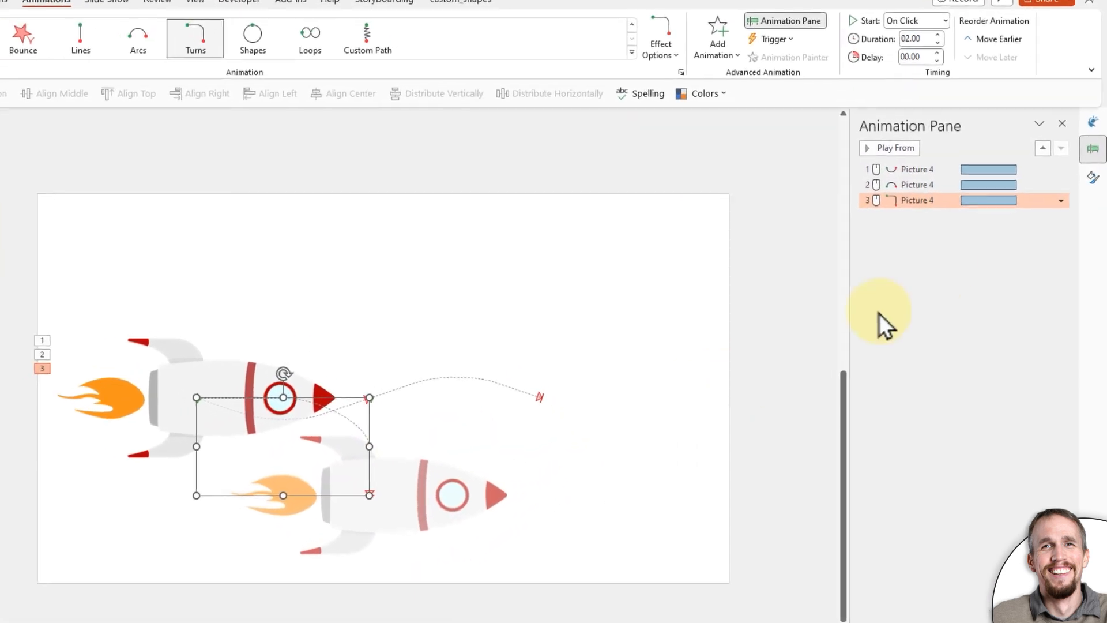
click(914, 184)
click(913, 200)
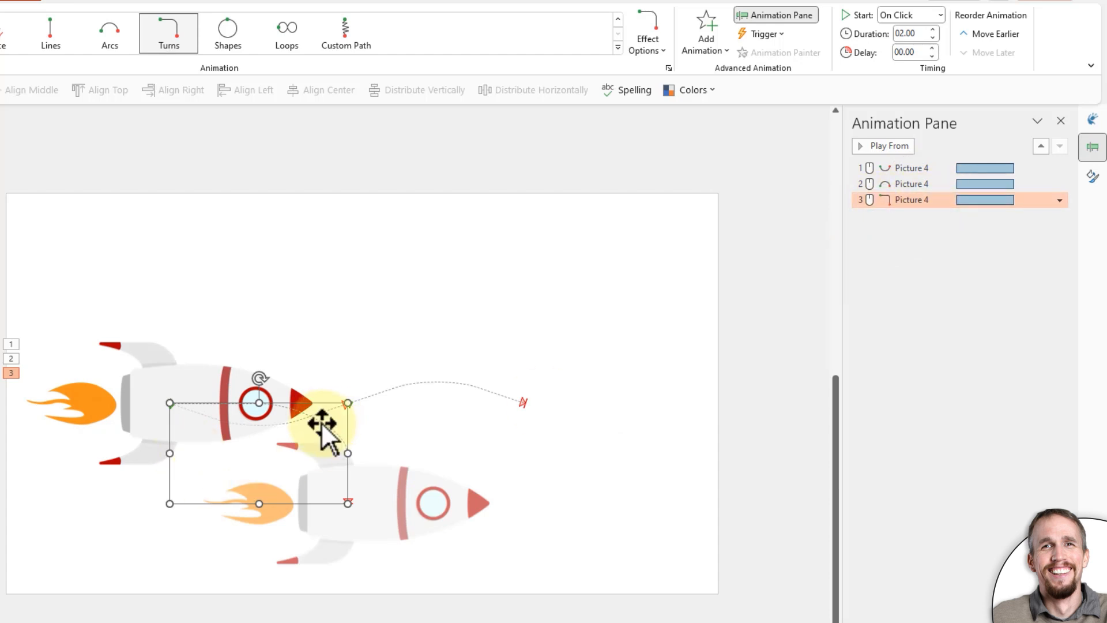
- Undo a trial move of the Turns path and set its direction to Up
drag(322, 424, 450, 413)
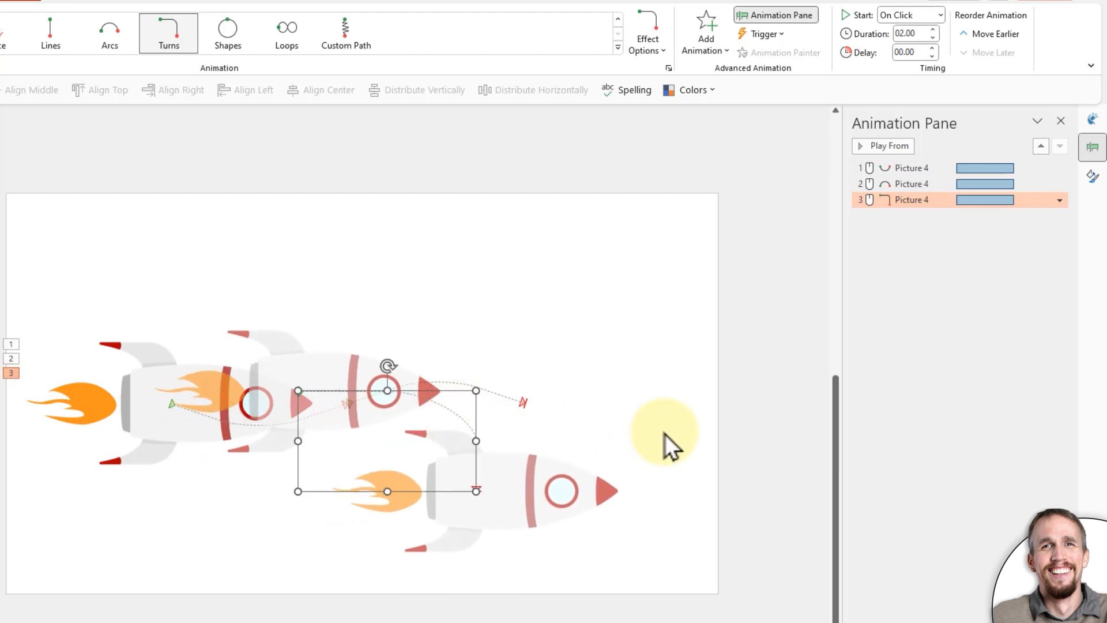
key(ctrl+z)
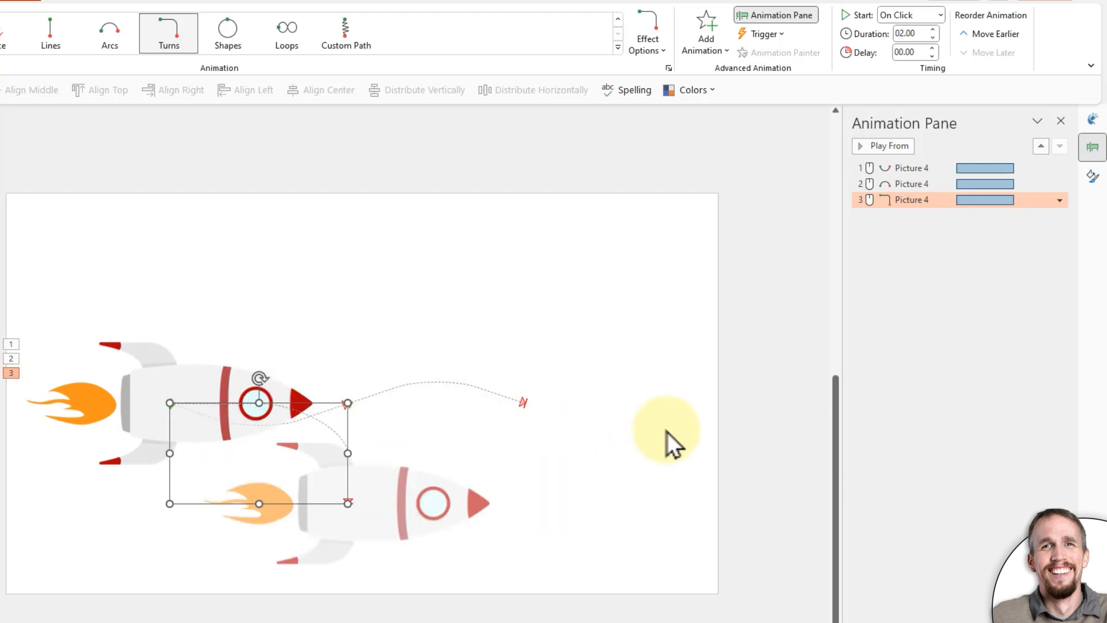
click(653, 36)
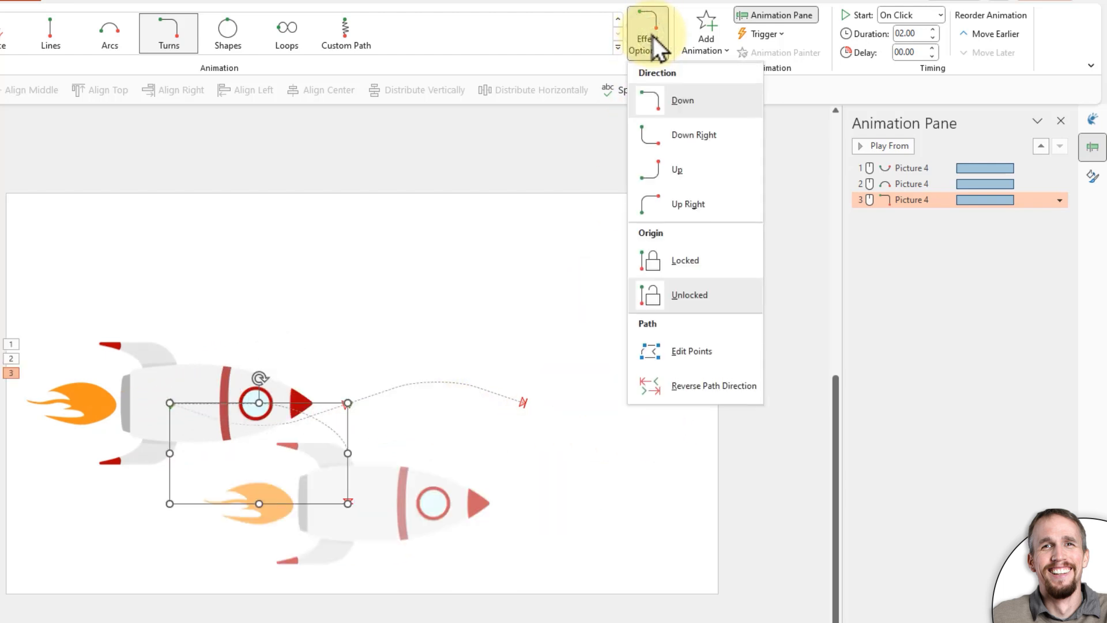
click(688, 170)
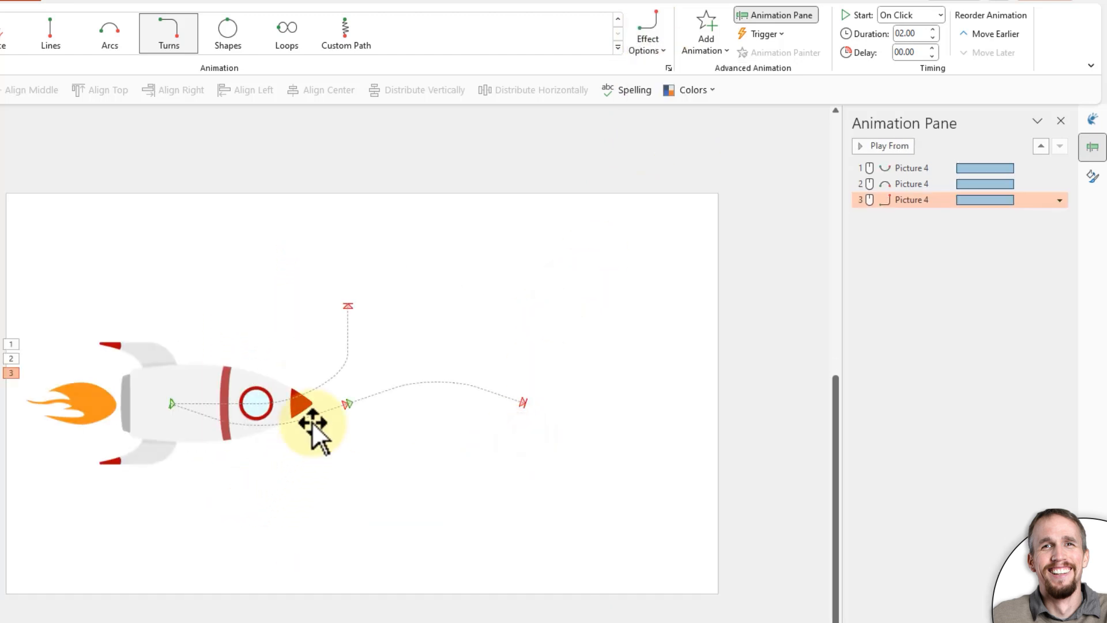
- Move the rocket's Turns path so it starts at the end point of the second arc path
click(934, 169)
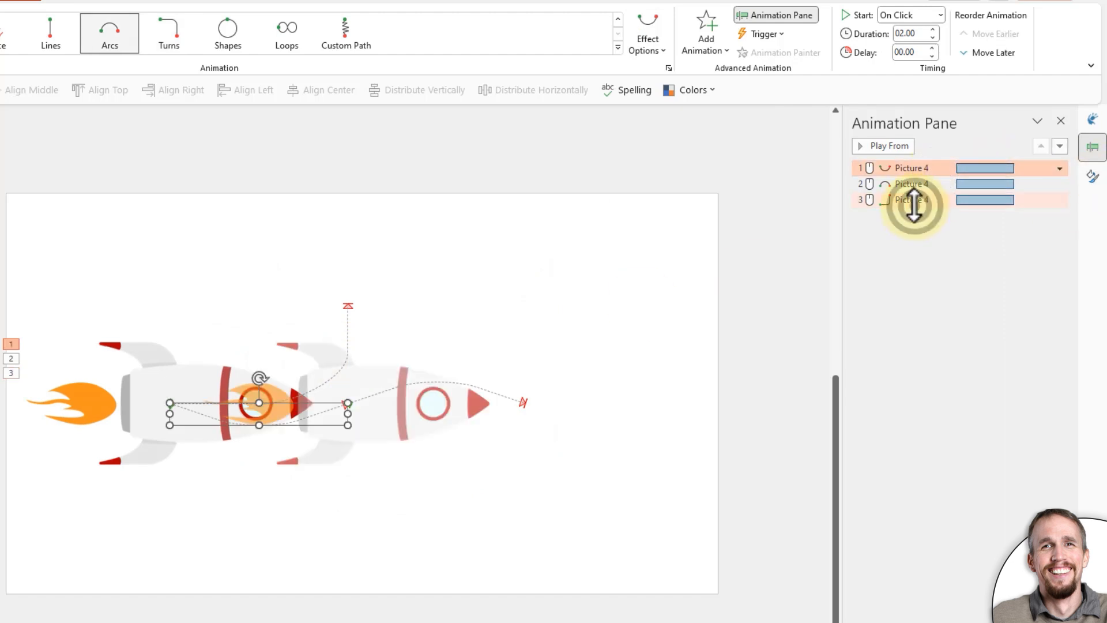
click(912, 200)
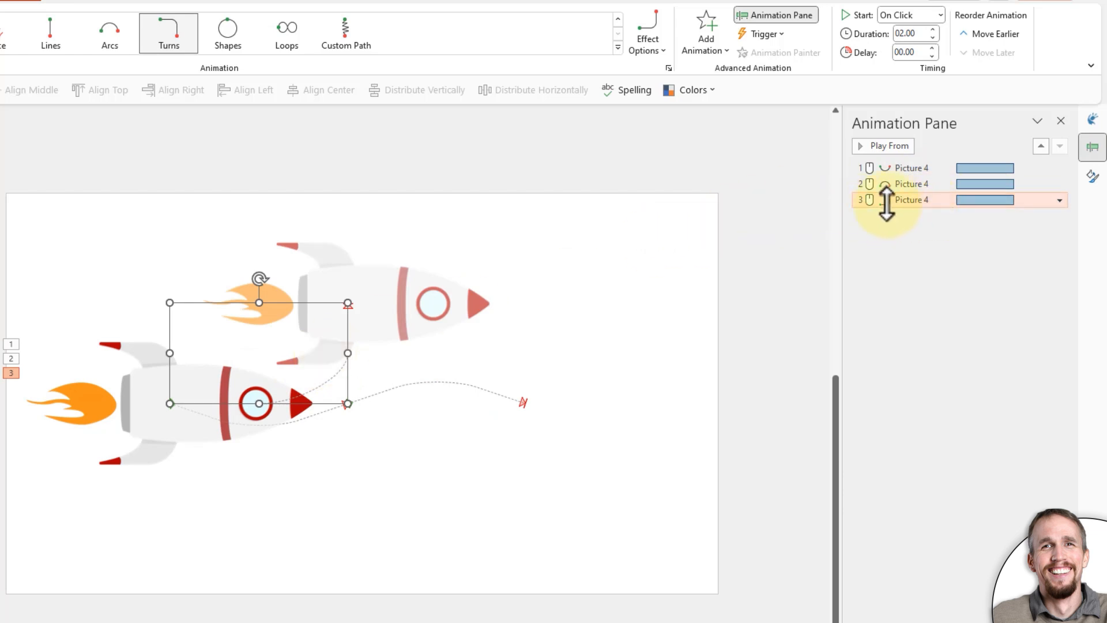
click(321, 380)
drag(344, 370, 420, 363)
click(365, 354)
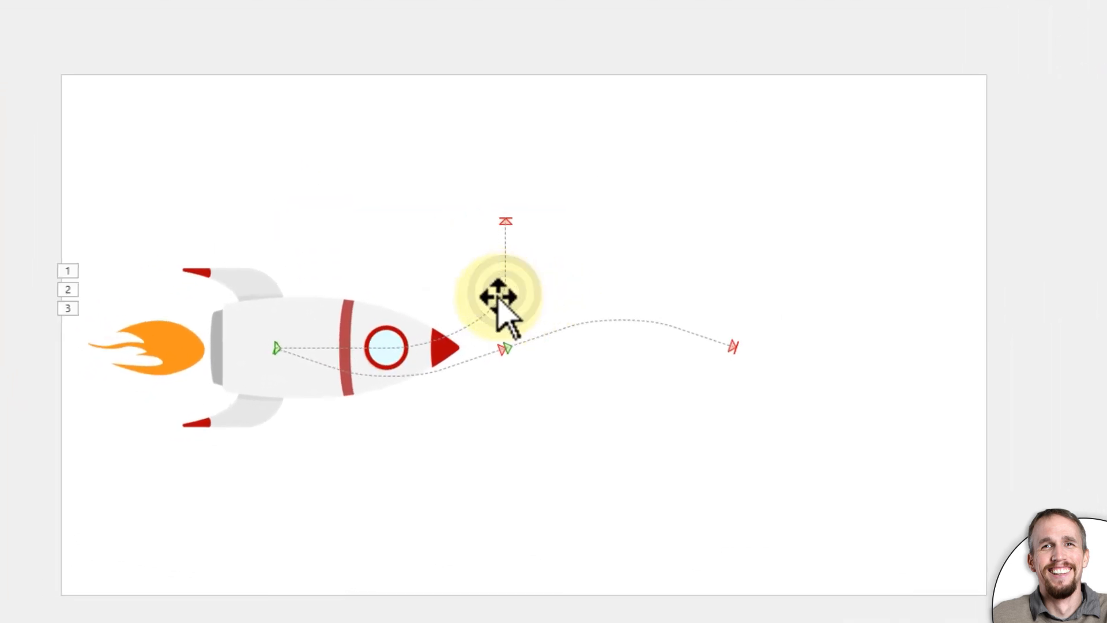
drag(489, 312, 950, 311)
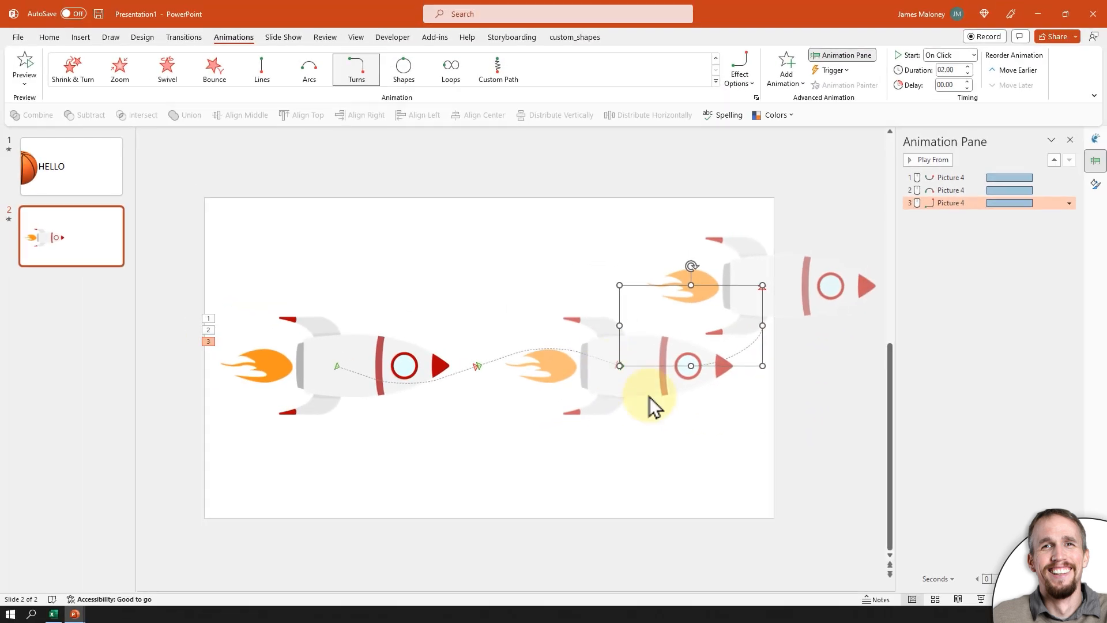
click(934, 581)
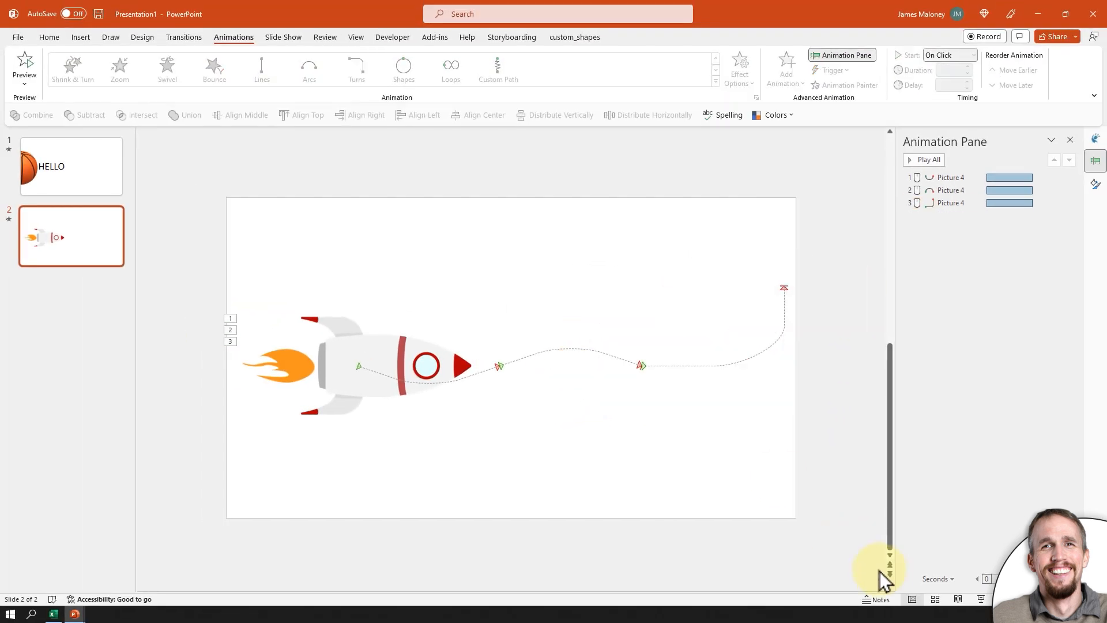
- Play slide 2 as a slide show through the rocket's three motion paths and return to editing
click(981, 600)
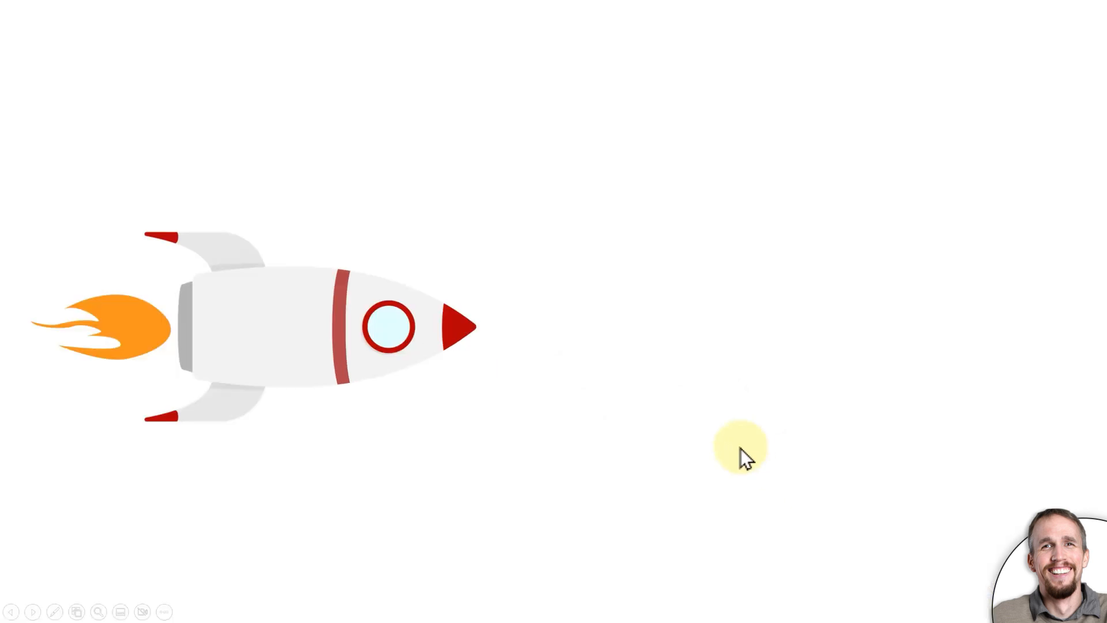
click(741, 448)
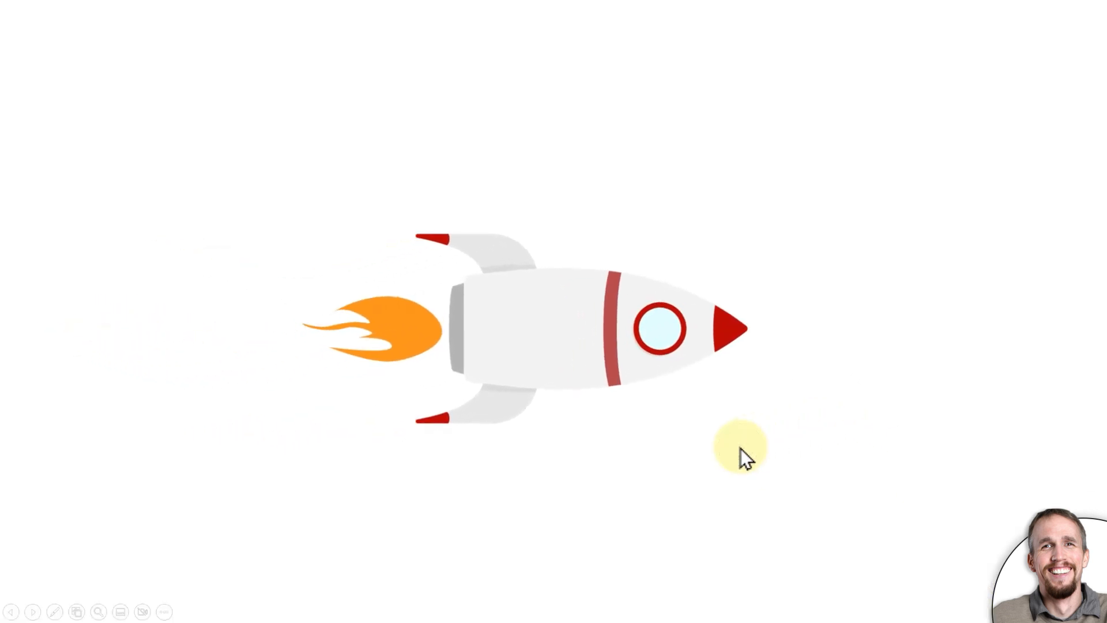
click(741, 448)
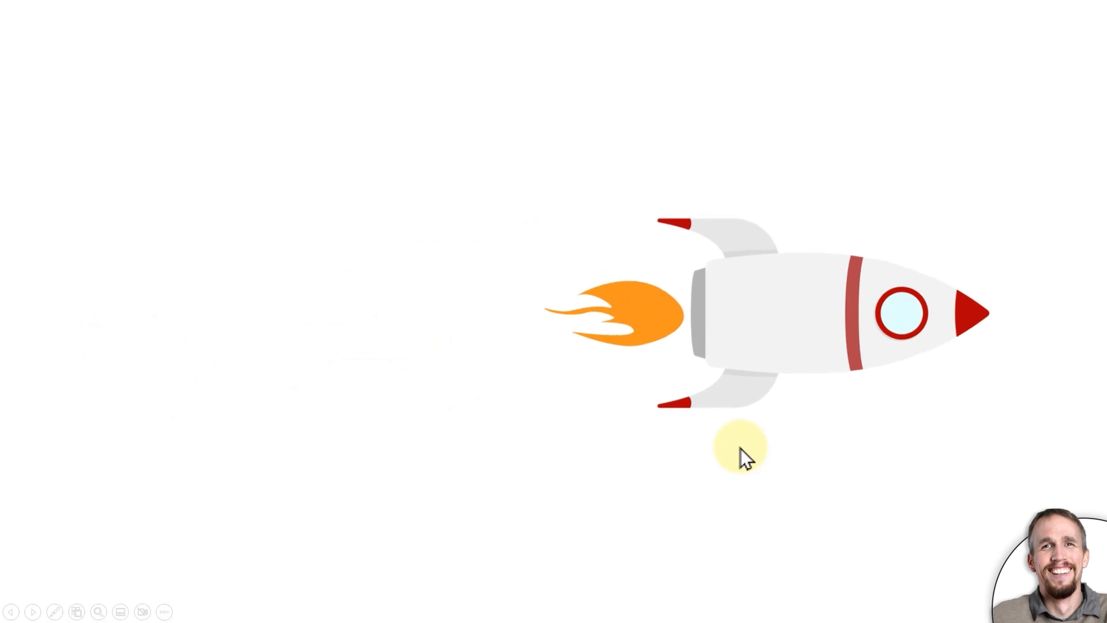
click(740, 448)
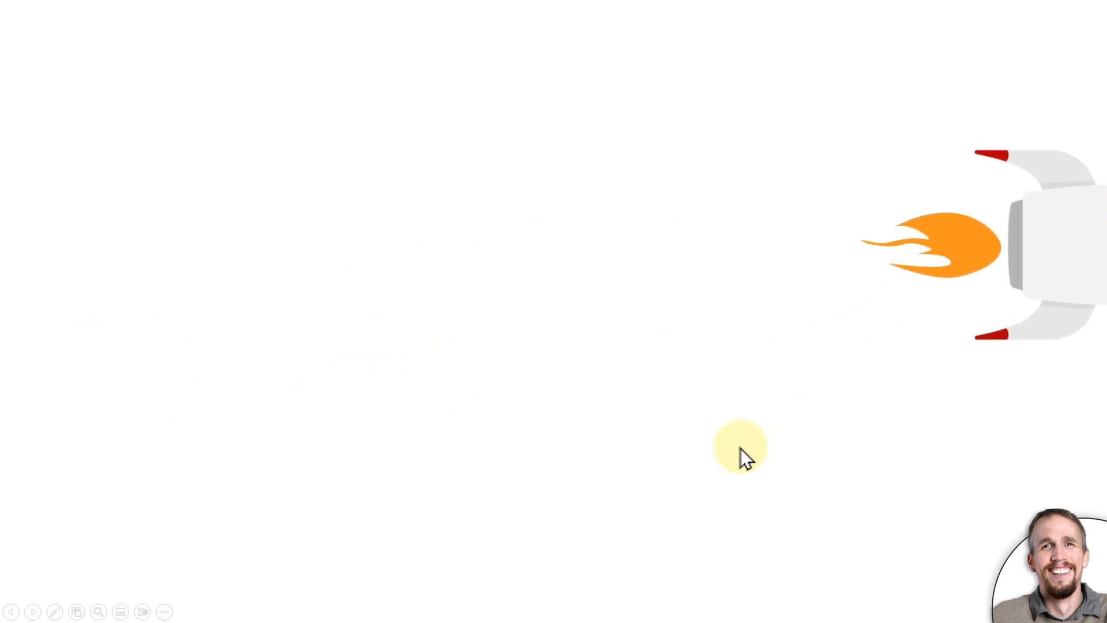
key(Escape)
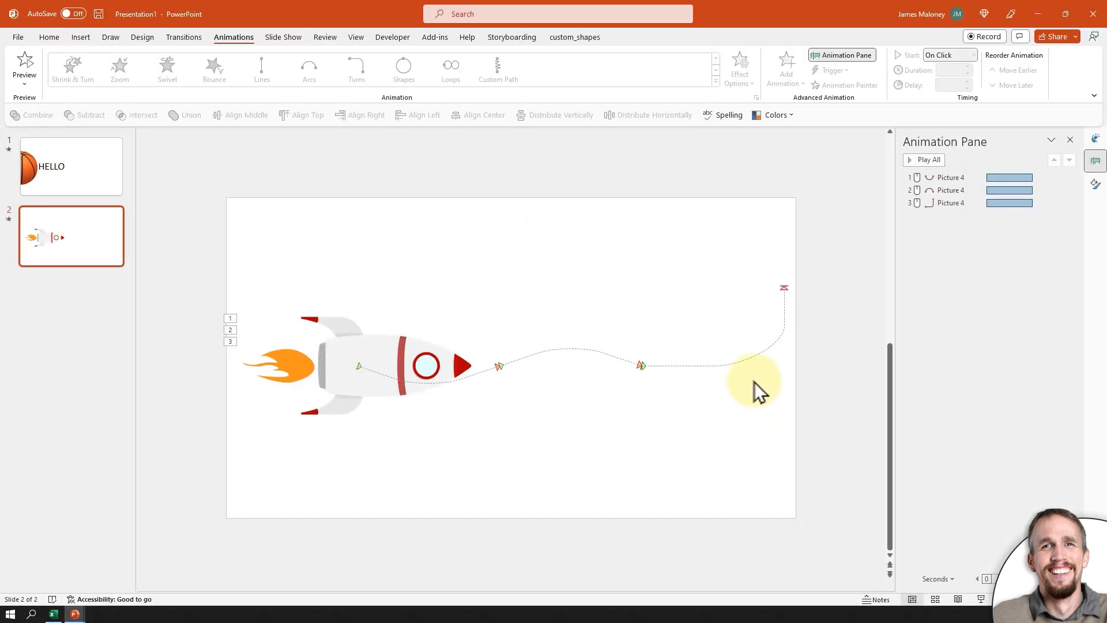
- Edit the points of the rocket's Turns path, extending its end point straight up to well above the slide's upper edge
click(758, 363)
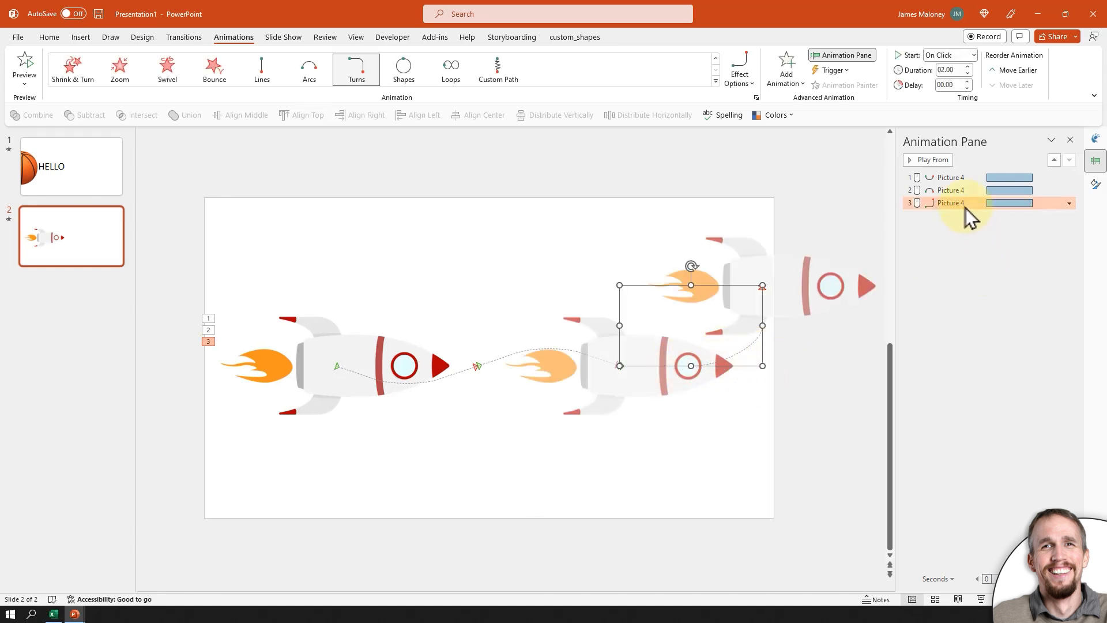
right_click(744, 353)
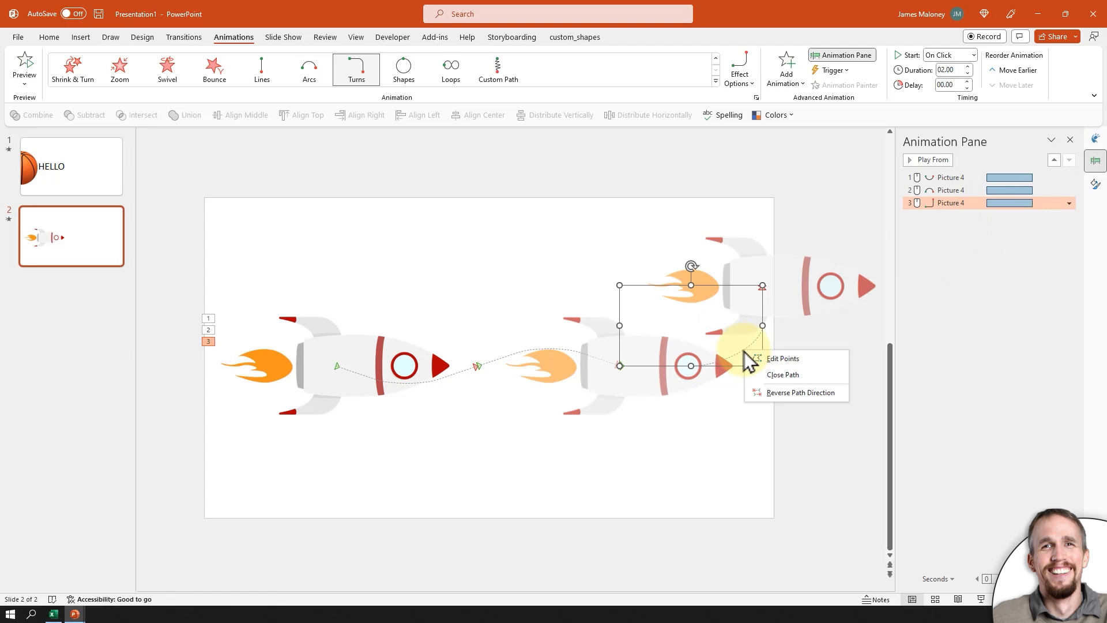
click(784, 360)
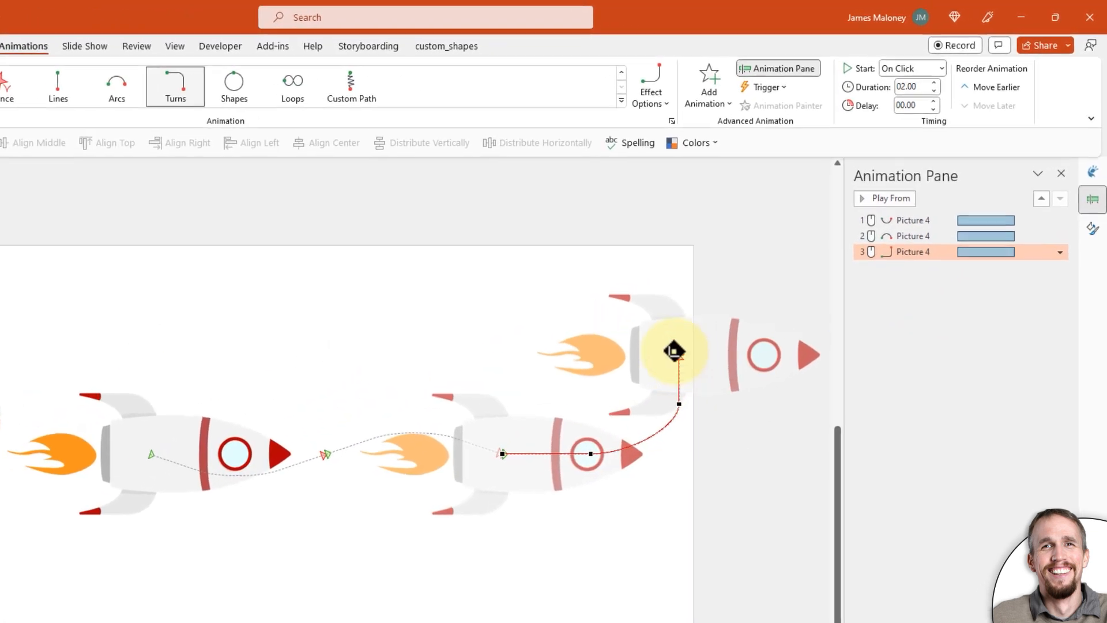
drag(675, 314, 676, 206)
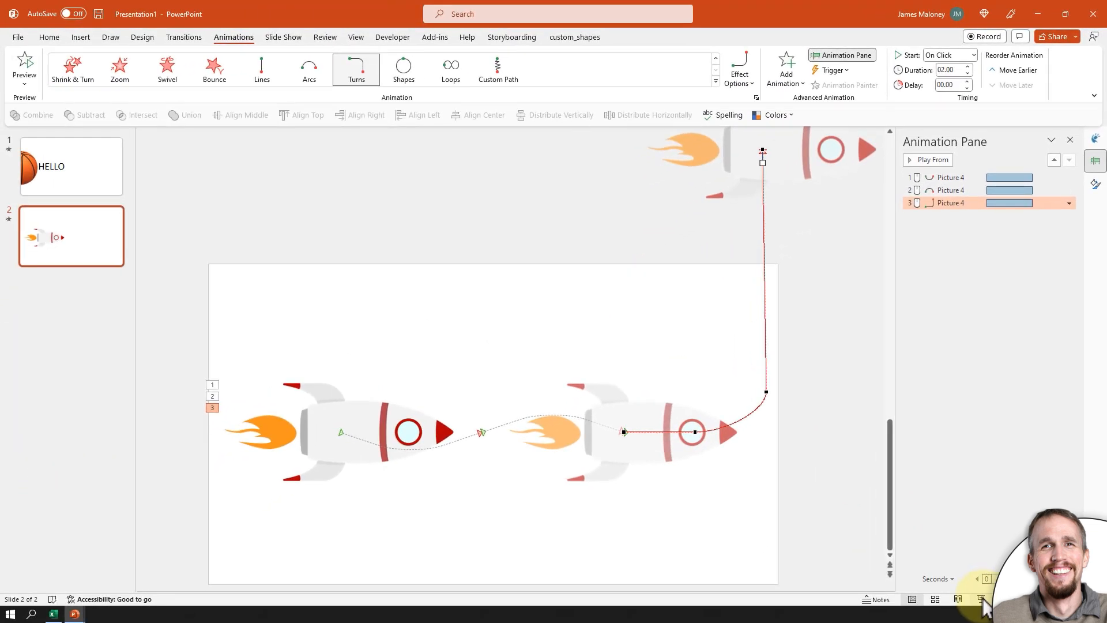
- Run slide 2 as a slide show to check the extended Turns path, and return to editing with nothing selected
click(981, 600)
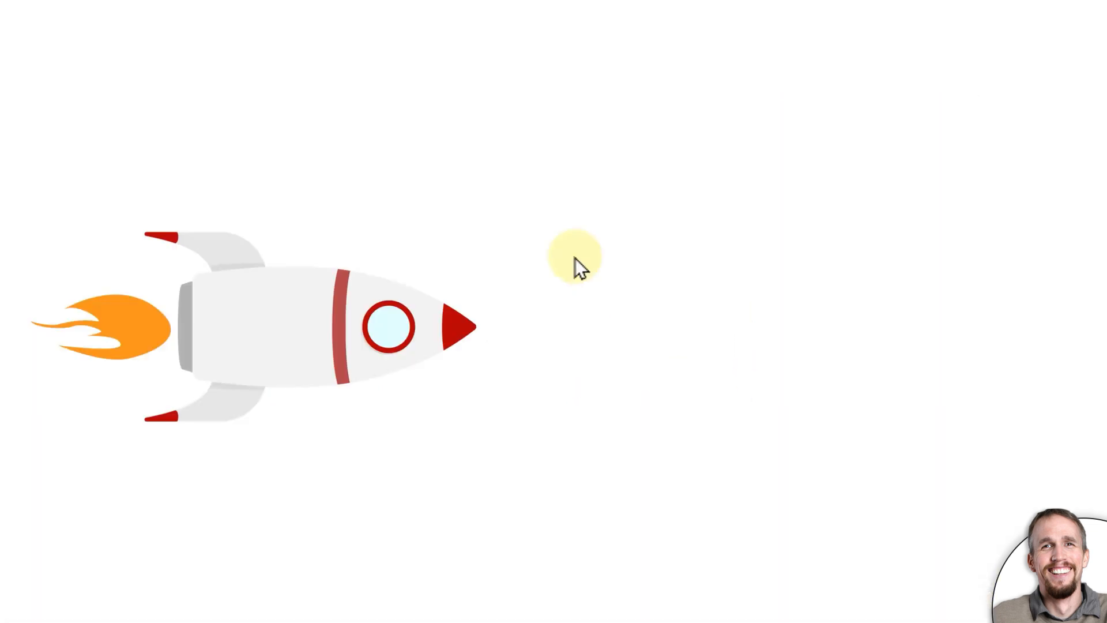
click(576, 258)
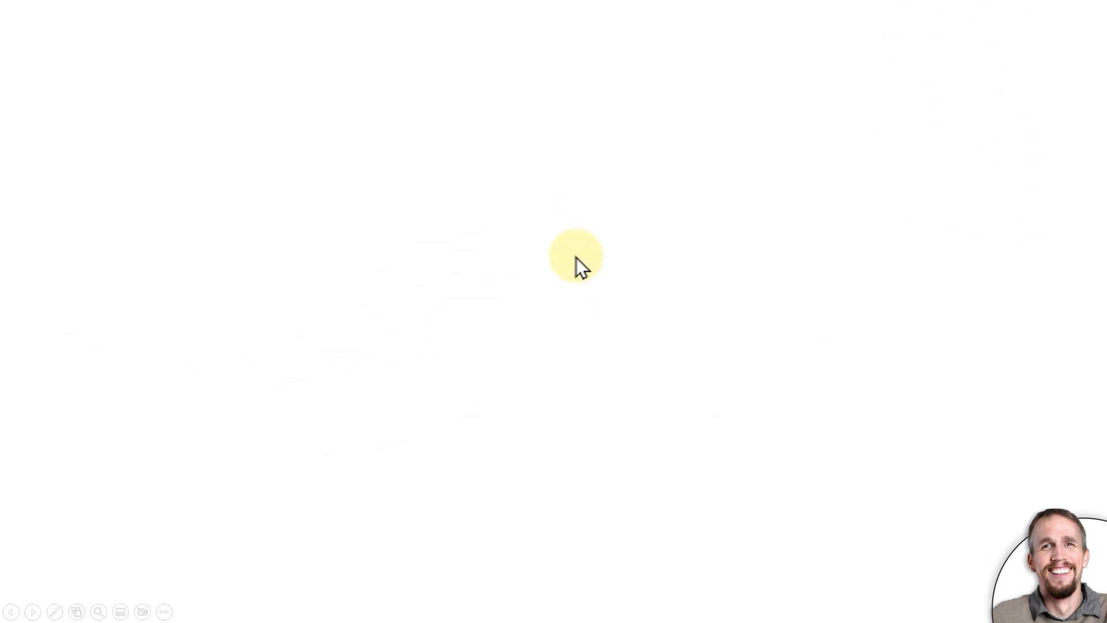
click(577, 257)
click(703, 394)
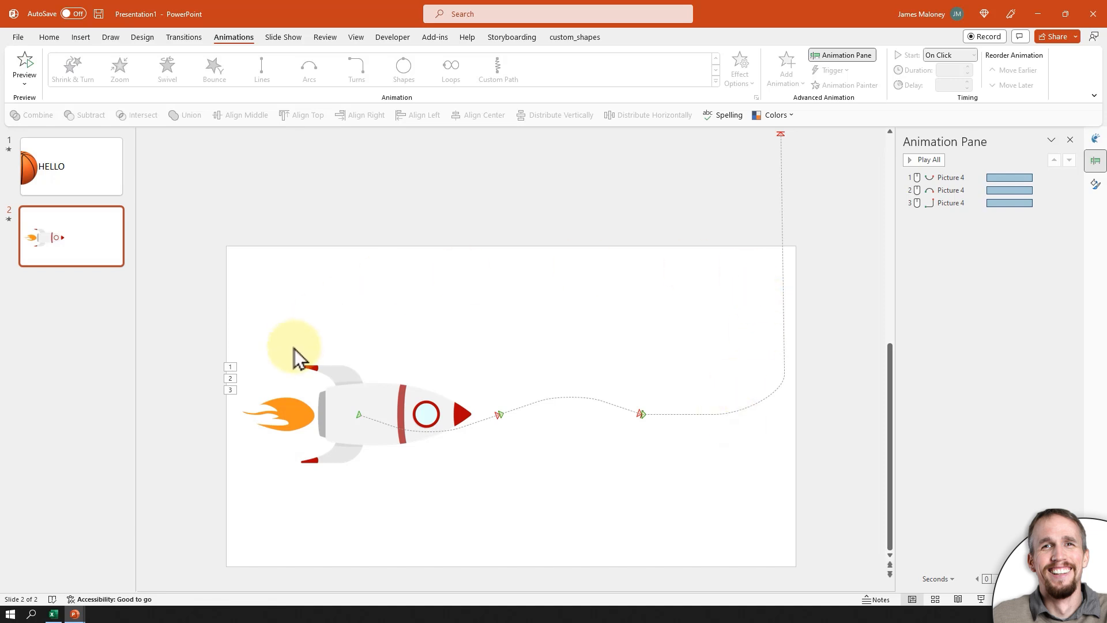
- Select the rocket to review its three animations, clear the selection, and widen the Animation Pane
click(366, 388)
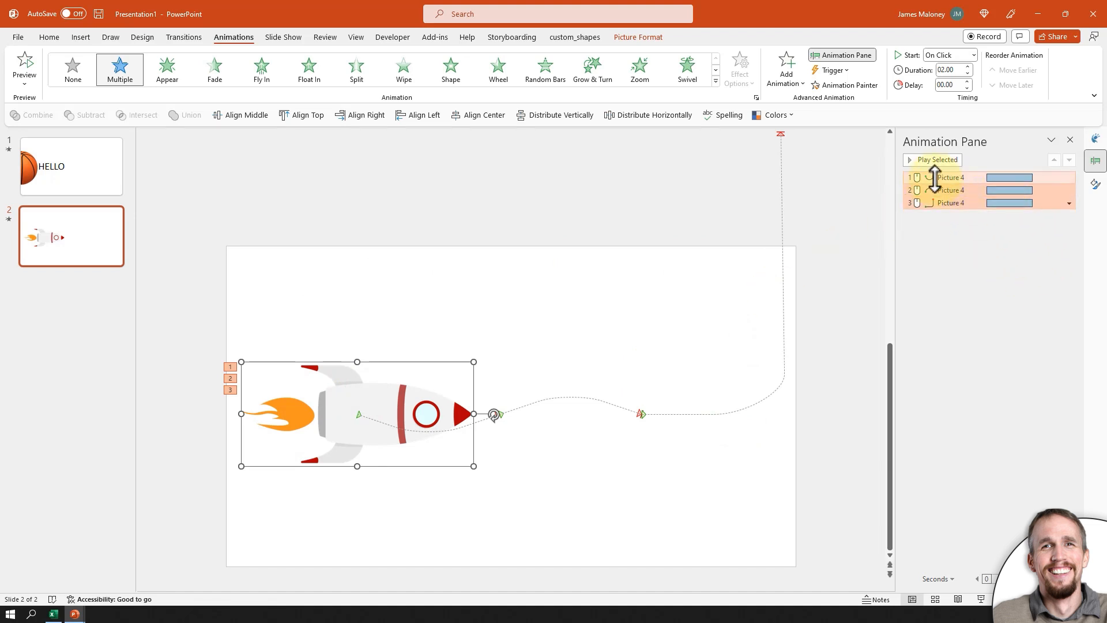
click(1040, 254)
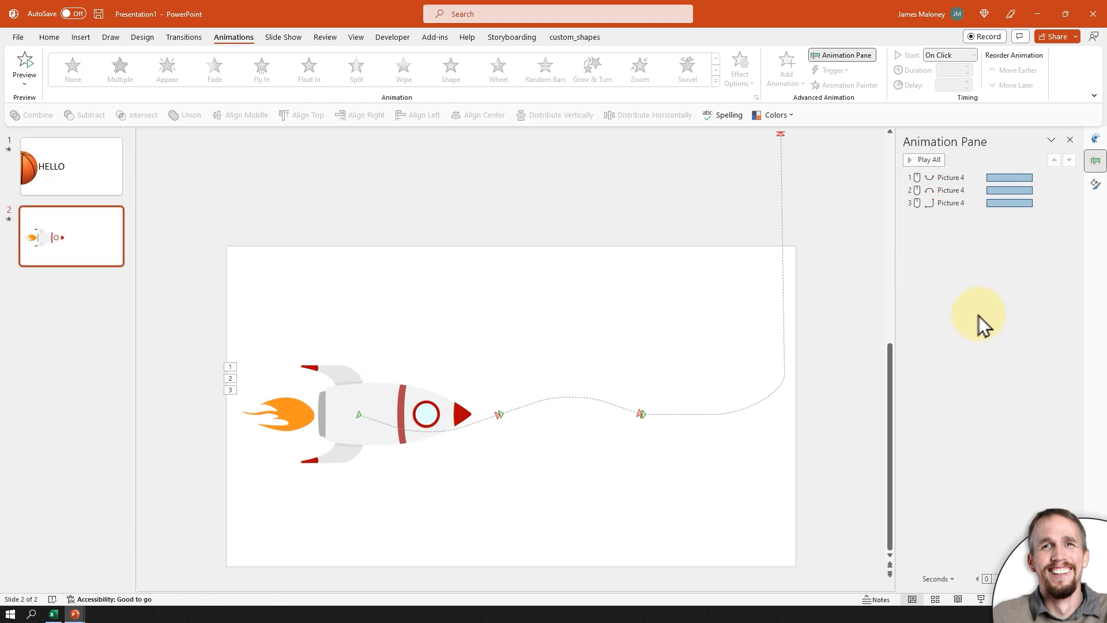
drag(895, 311, 676, 325)
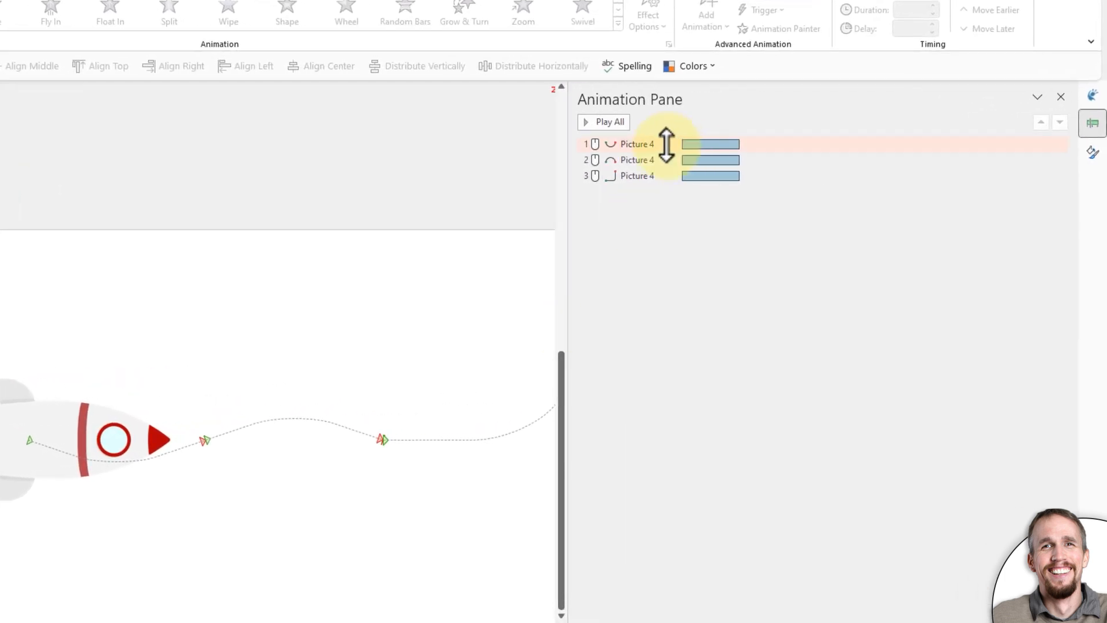
- Set all three of the rocket's motion path animations to Start With Previous
click(865, 147)
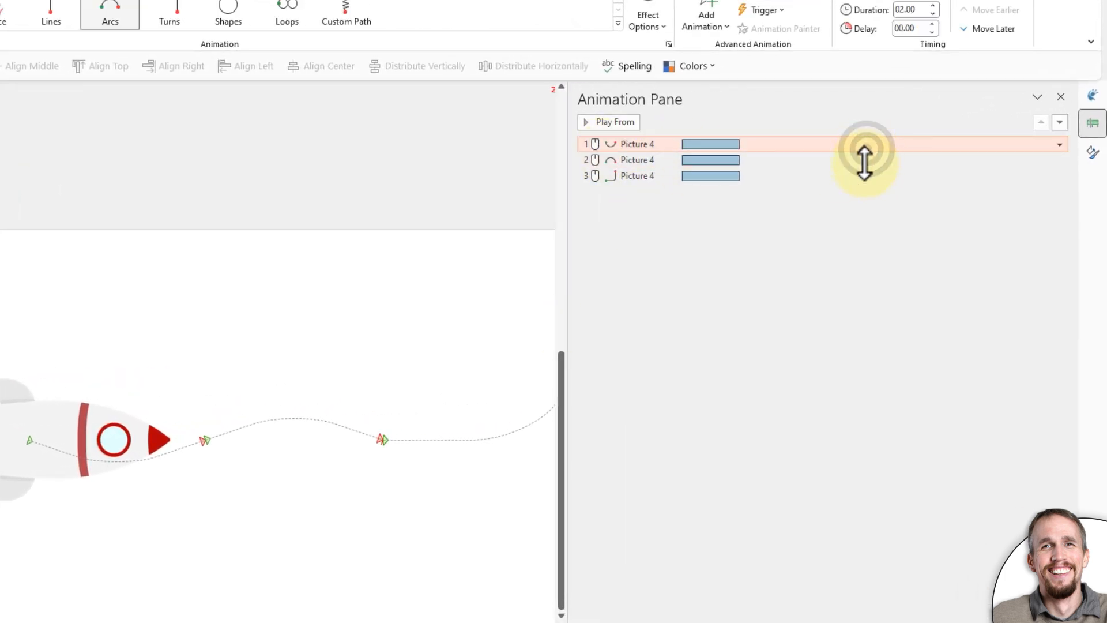
shift+click(824, 175)
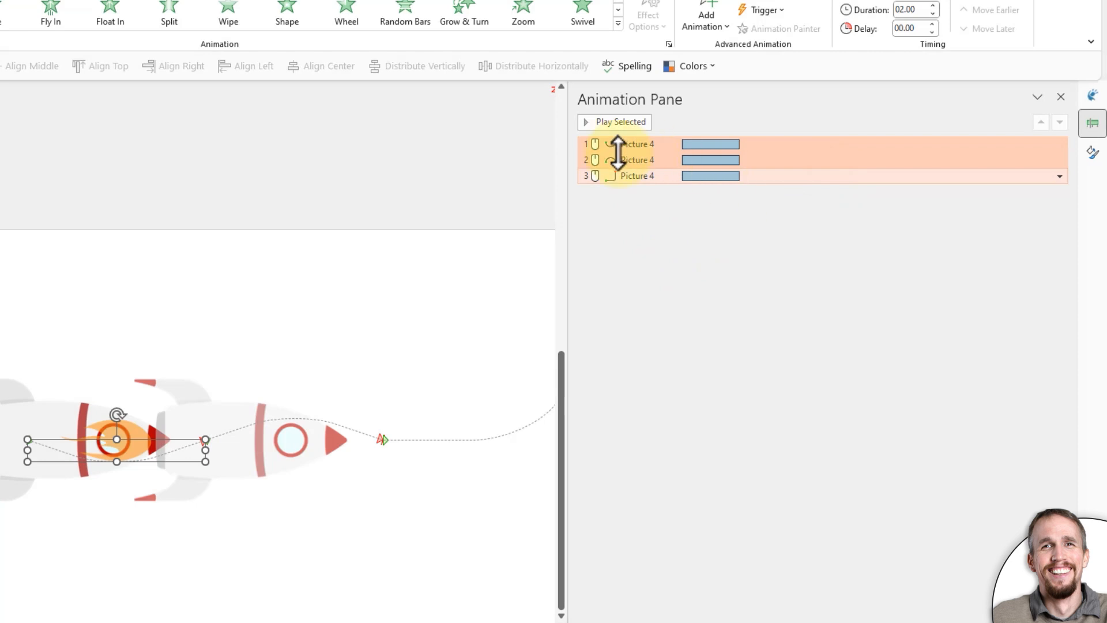
click(1060, 175)
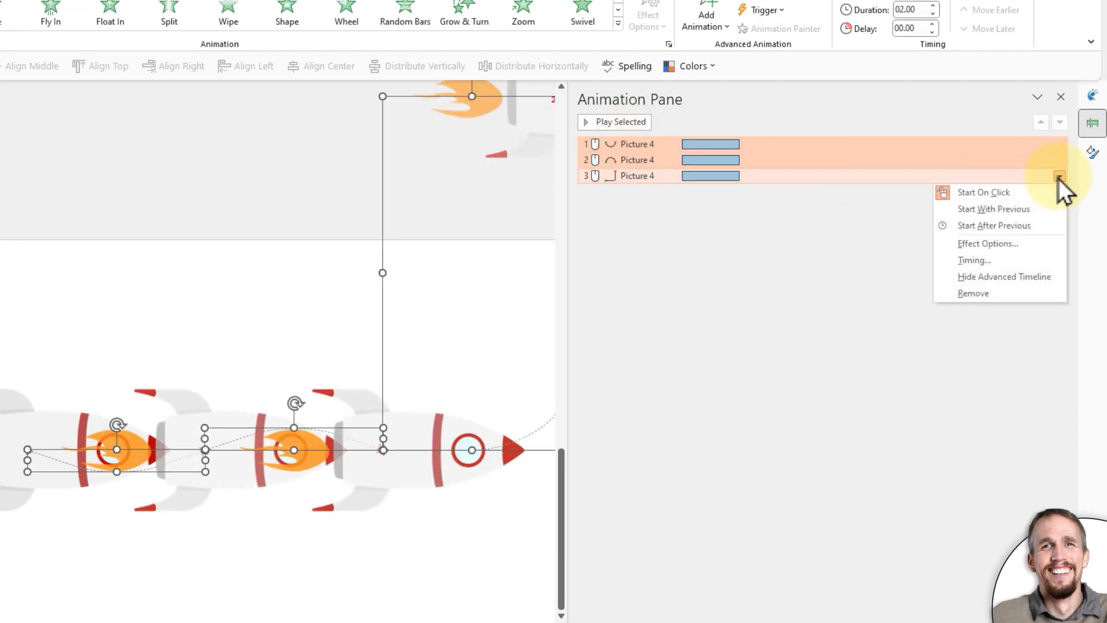
click(1012, 211)
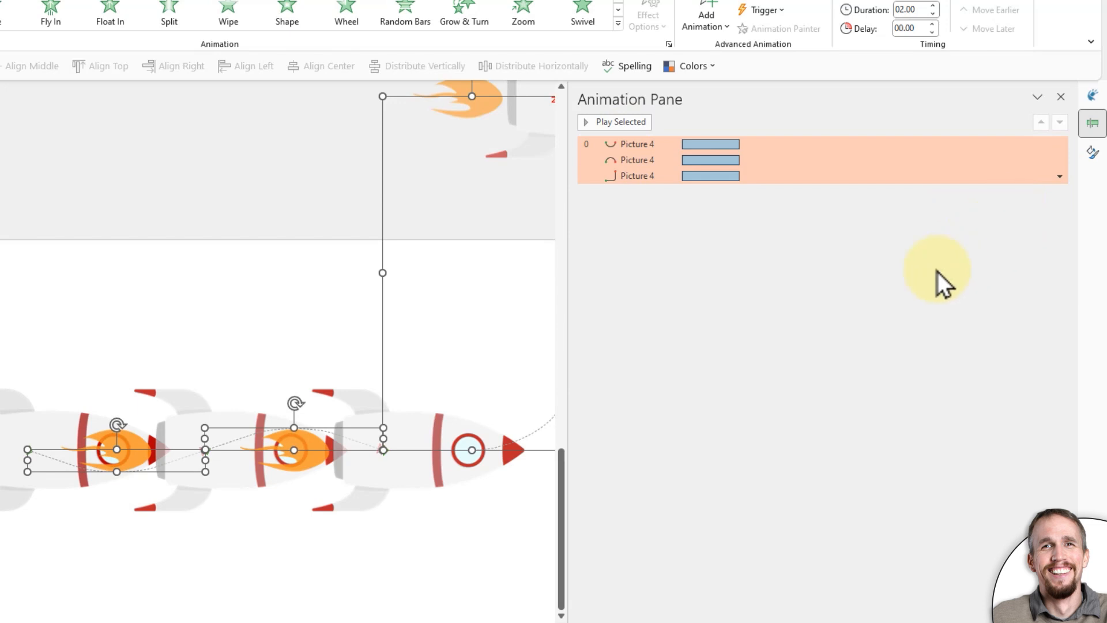
- Set all three of the rocket's motion path animations to Start After Previous
click(775, 287)
click(1006, 142)
shift+click(995, 160)
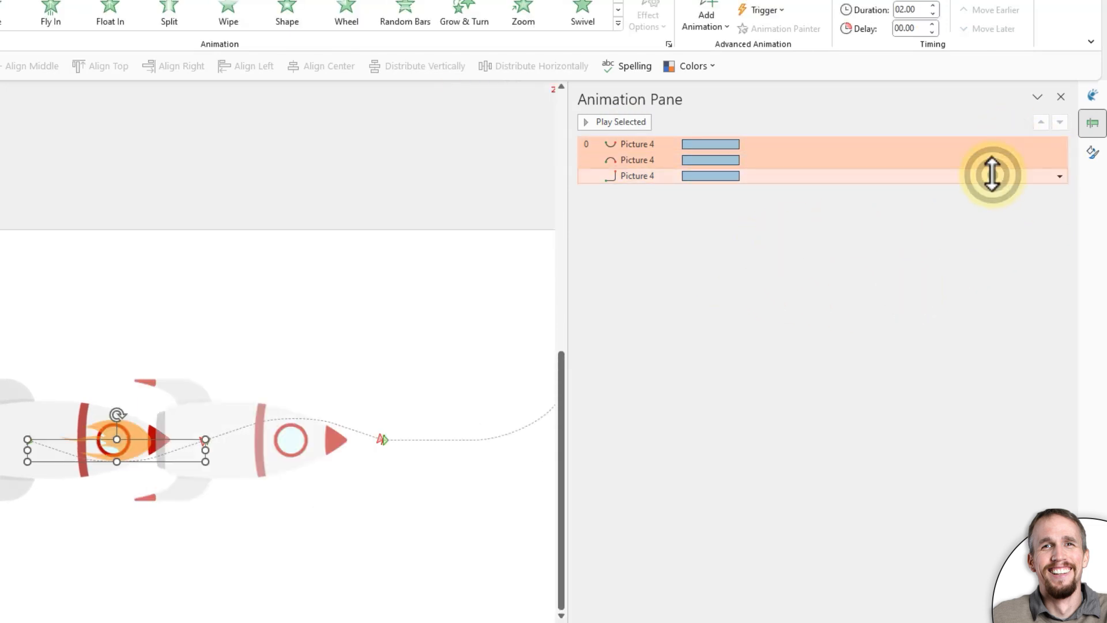
shift+click(1060, 175)
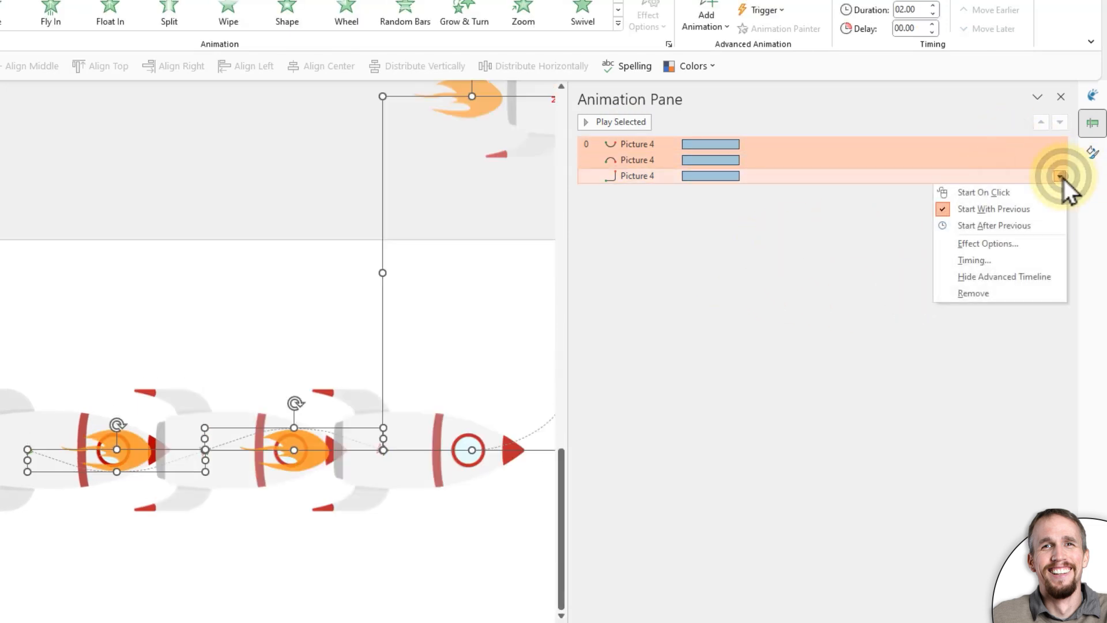
click(974, 226)
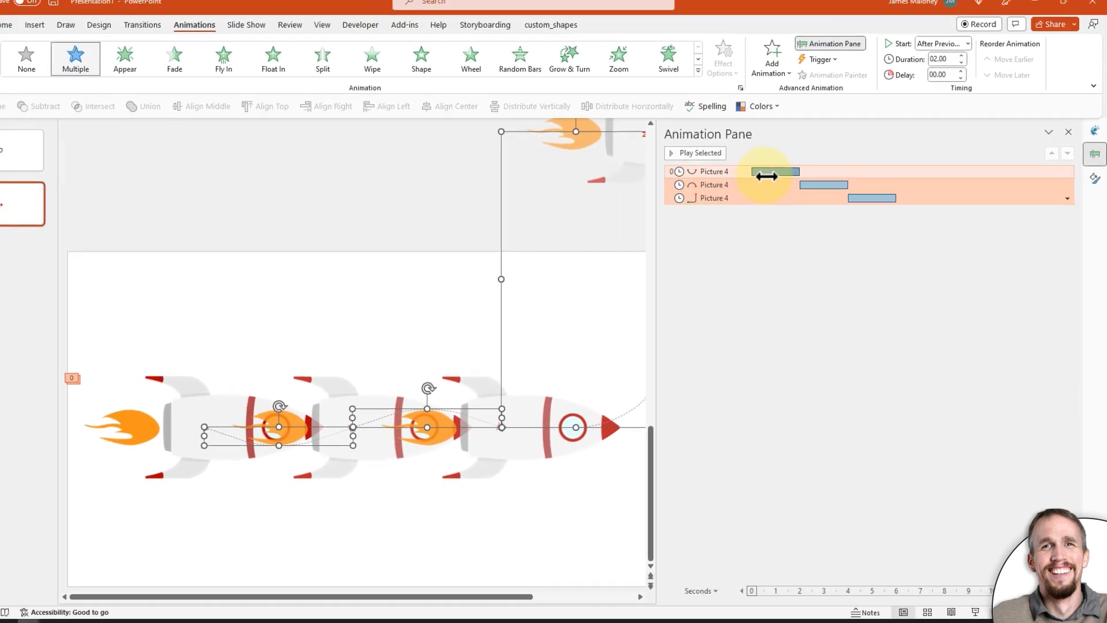
- Play slide 2 twice as a slide show to check the automatic path sequence, and return to editing with the animations deselected
click(981, 600)
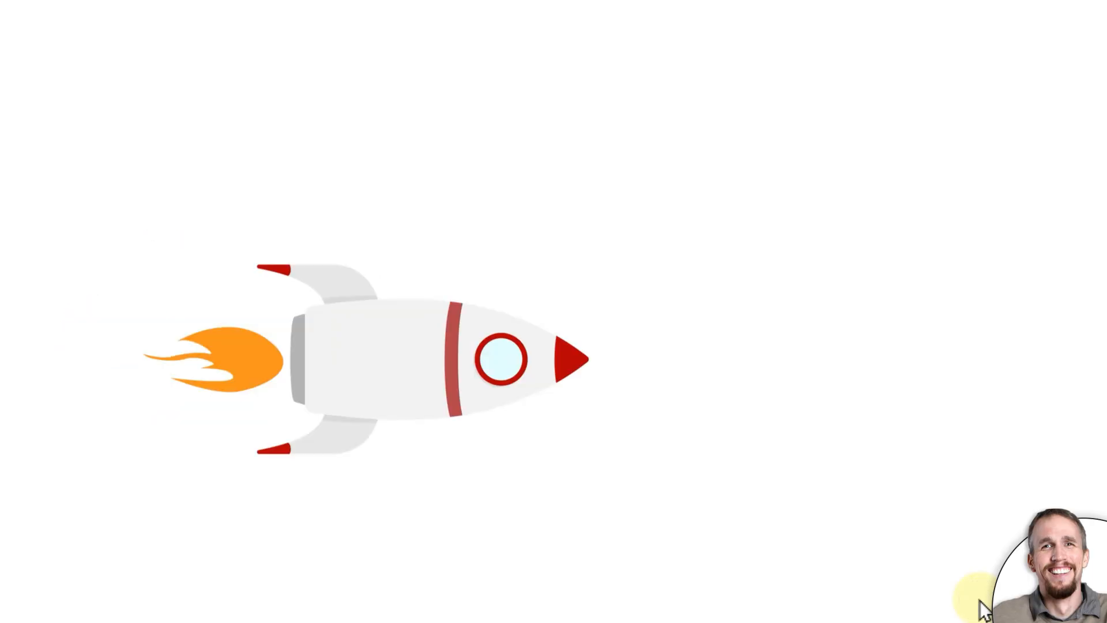
key(Escape)
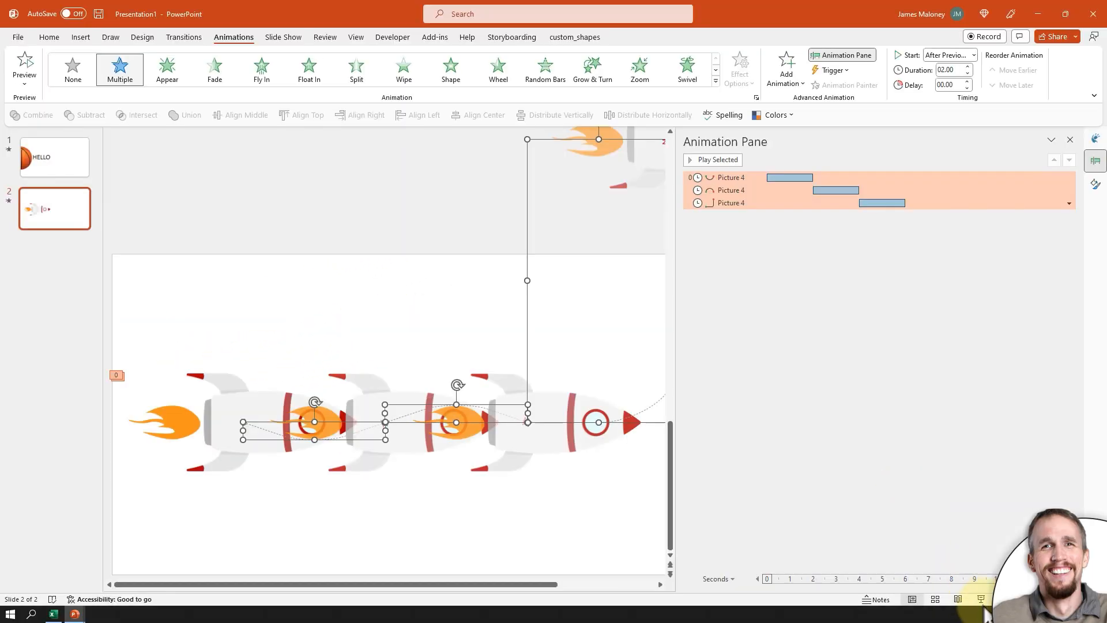
click(981, 600)
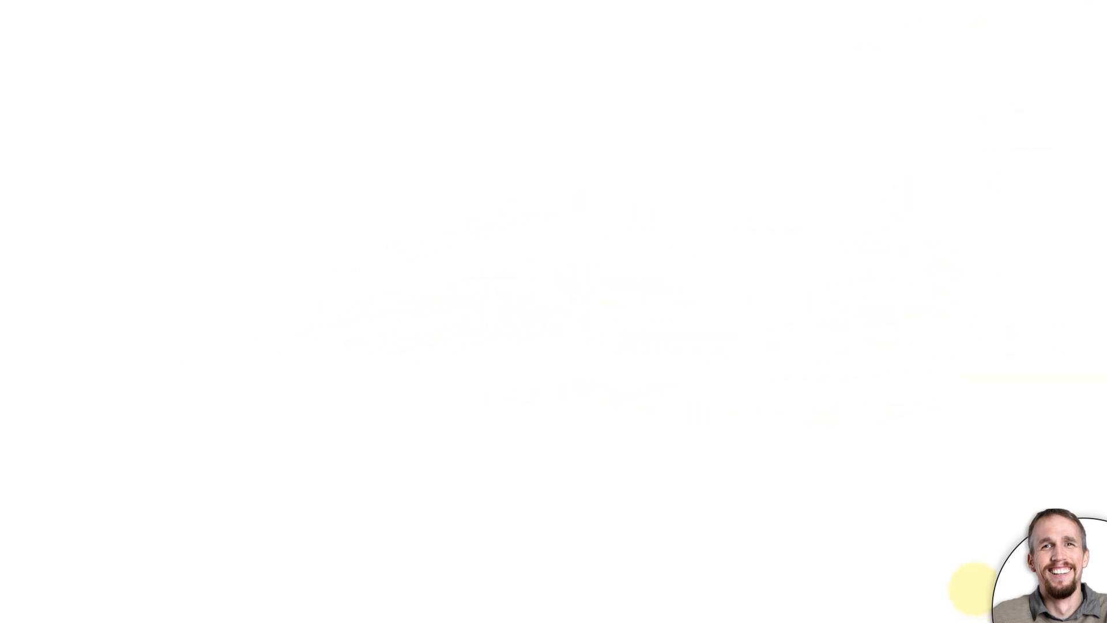
key(Escape)
click(729, 477)
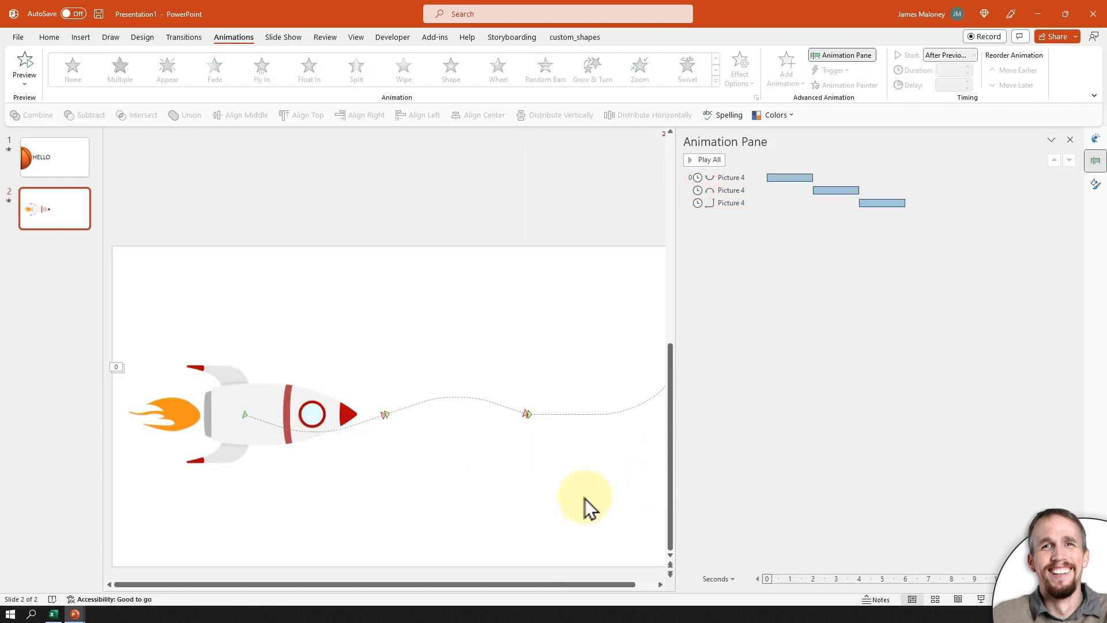
- Add a Spin emphasis animation to the rocket picture and set it to Start With Previous
drag(674, 468, 860, 469)
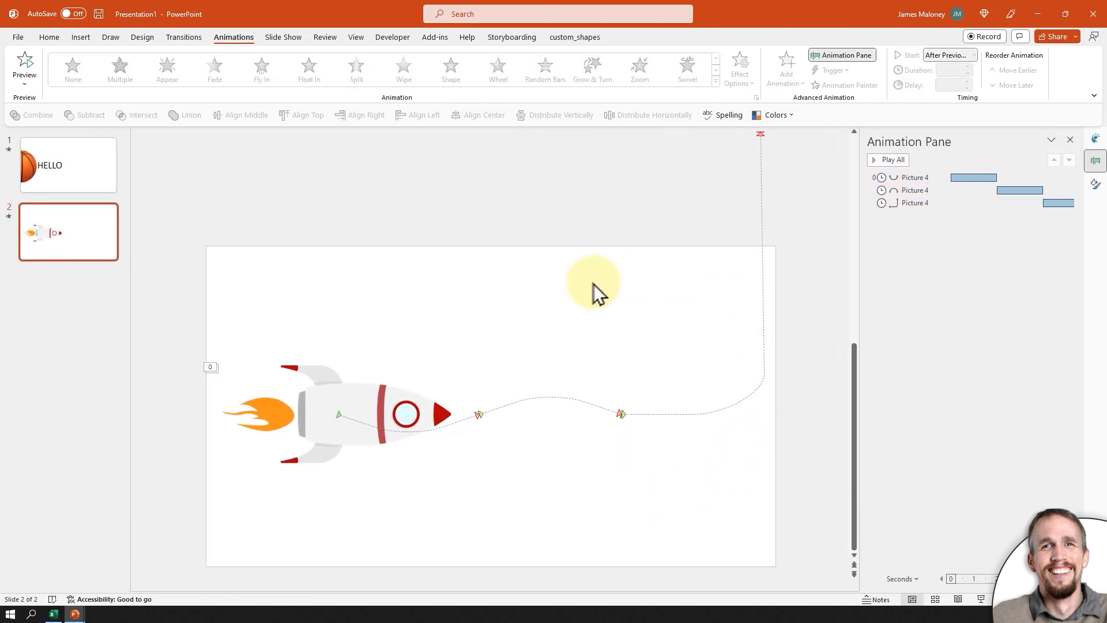
drag(861, 313, 722, 319)
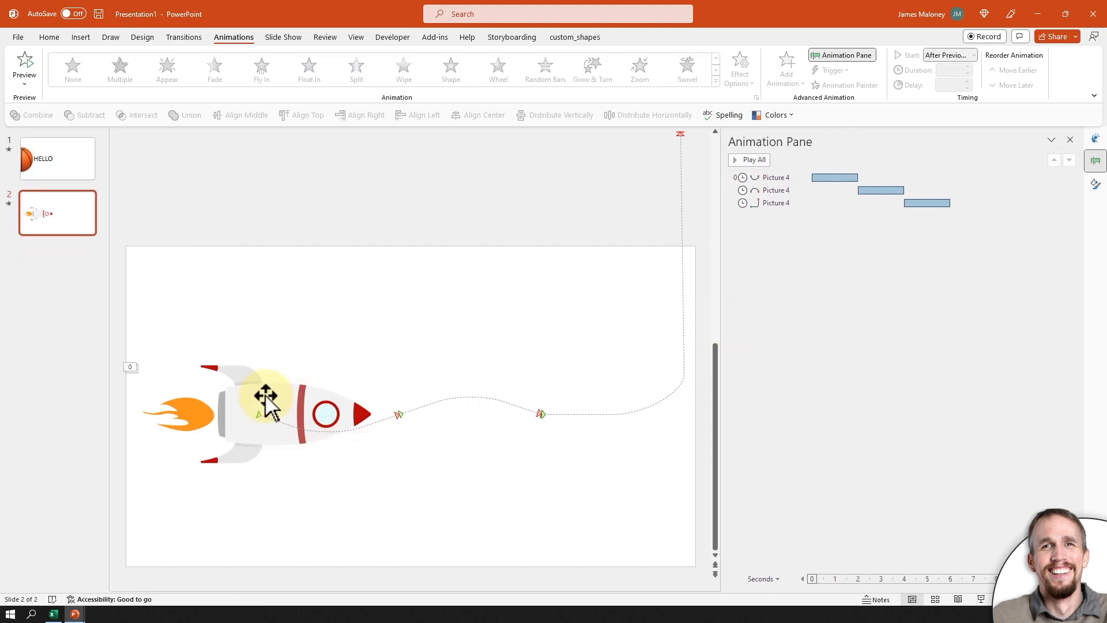
click(266, 397)
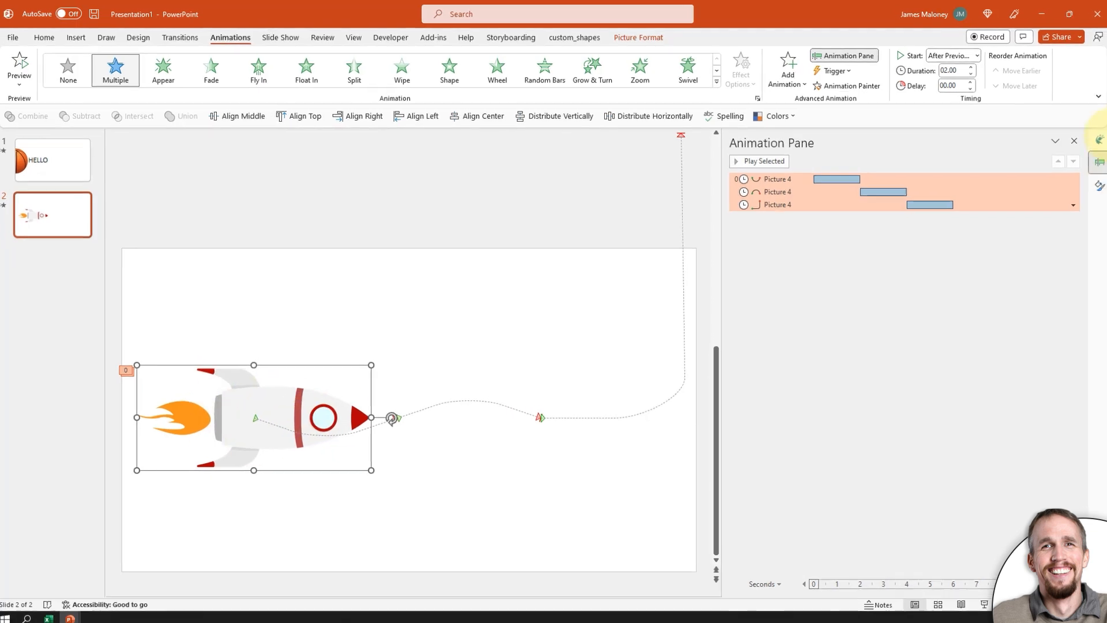
click(781, 79)
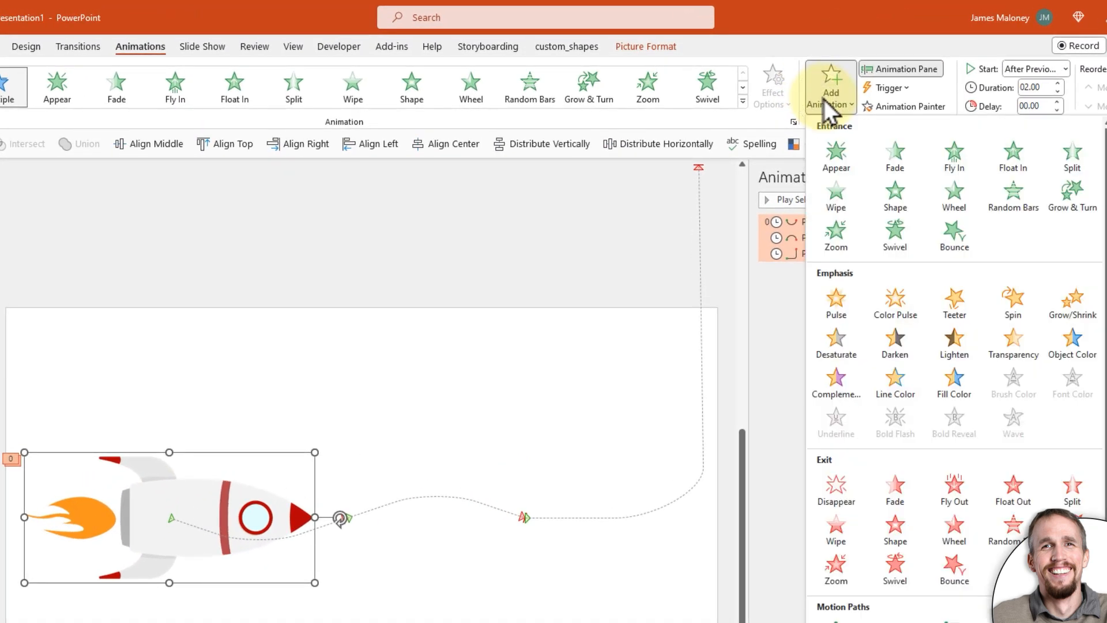
click(1017, 304)
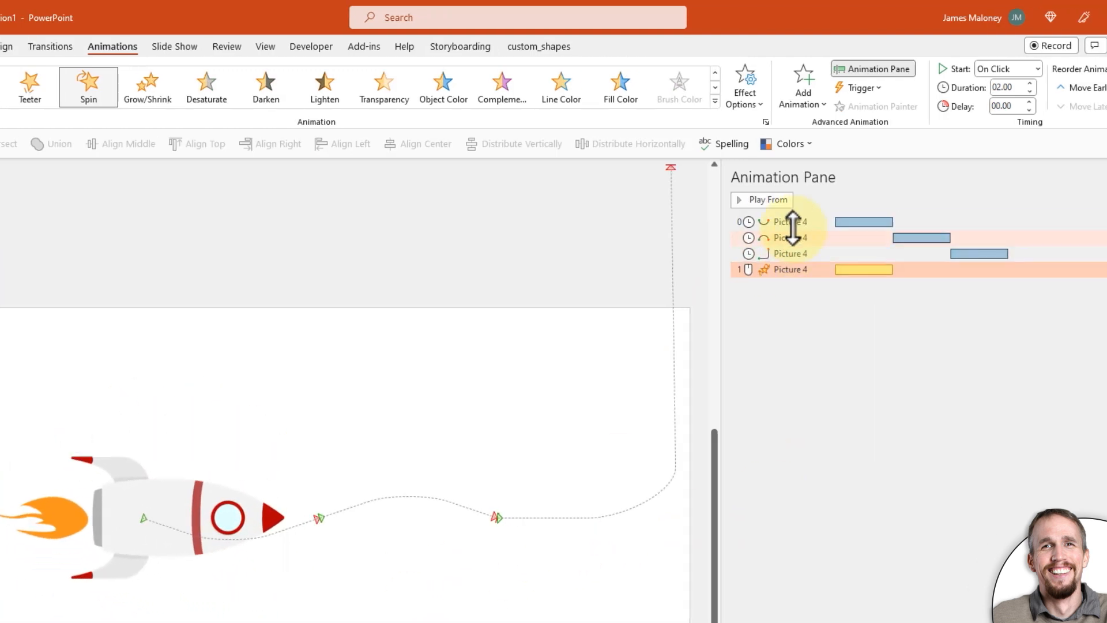
click(1054, 267)
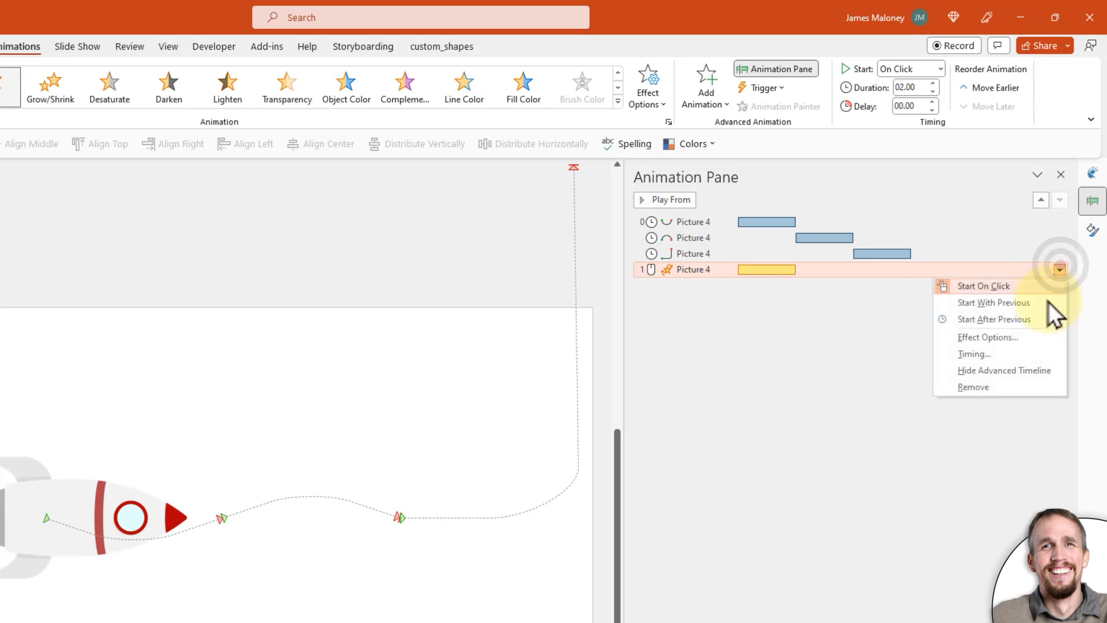
click(1053, 302)
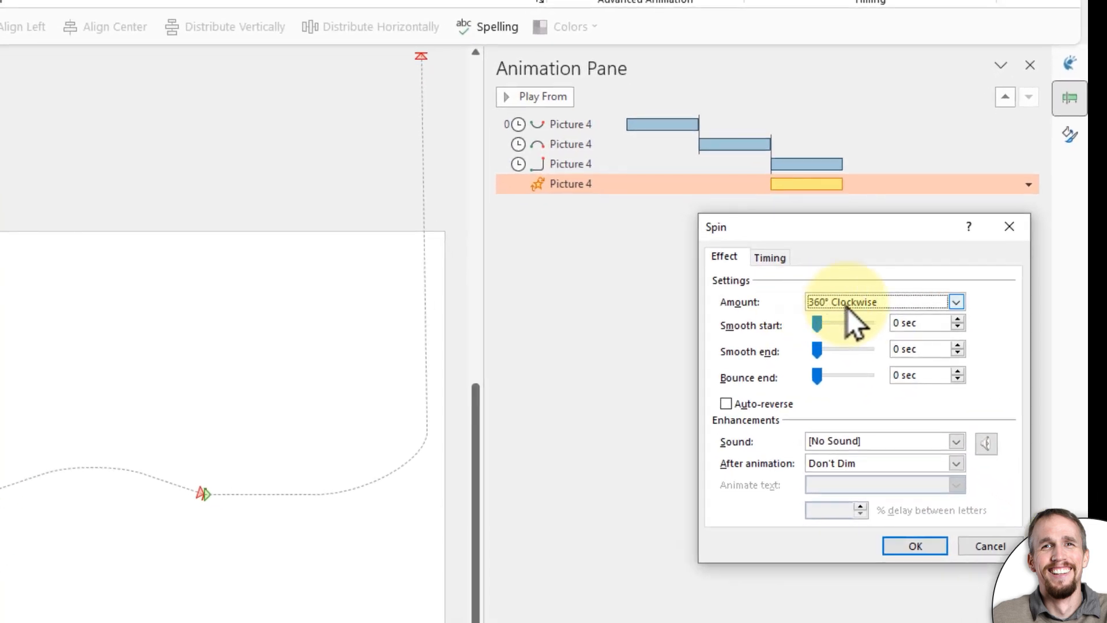
- Set the rocket's Spin amount to a custom 20° counterclockwise and apply the effect options
click(881, 307)
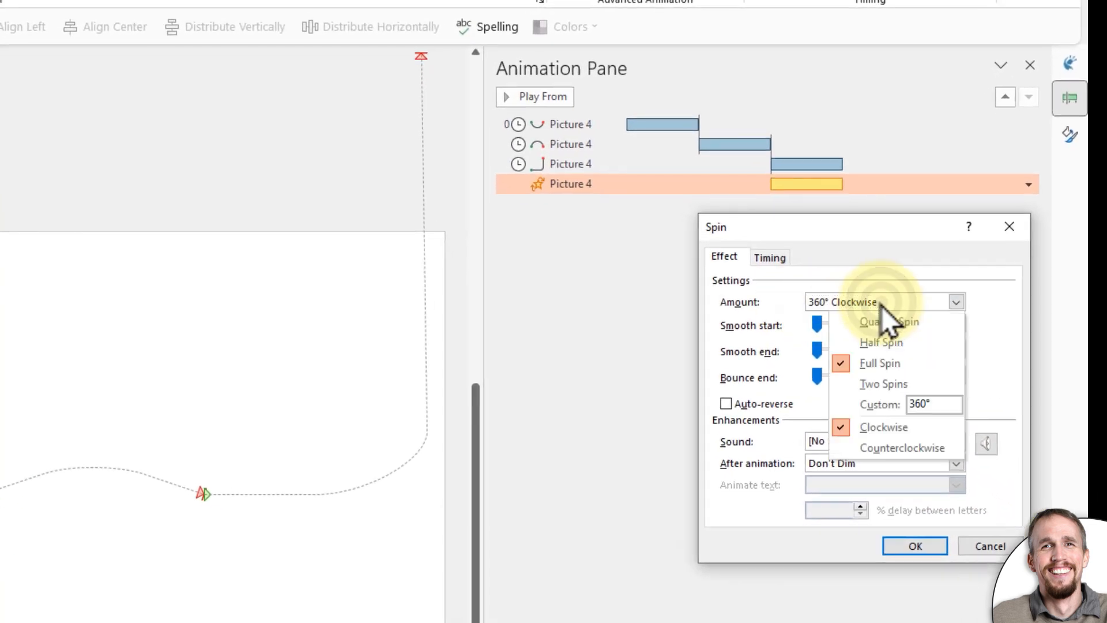
click(941, 403)
click(911, 450)
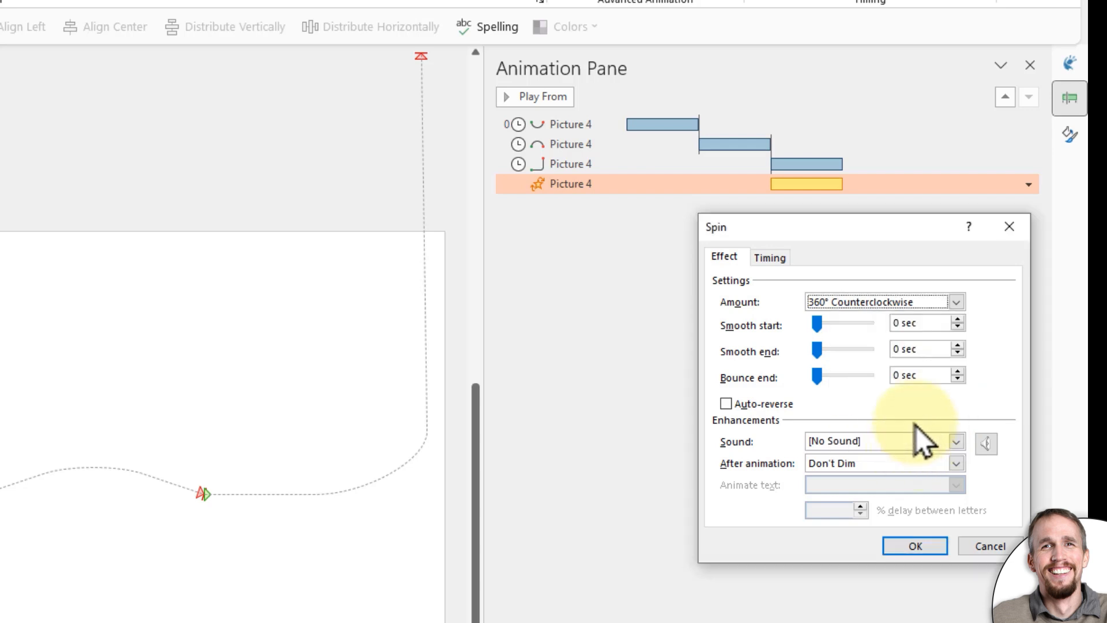
click(915, 309)
click(875, 401)
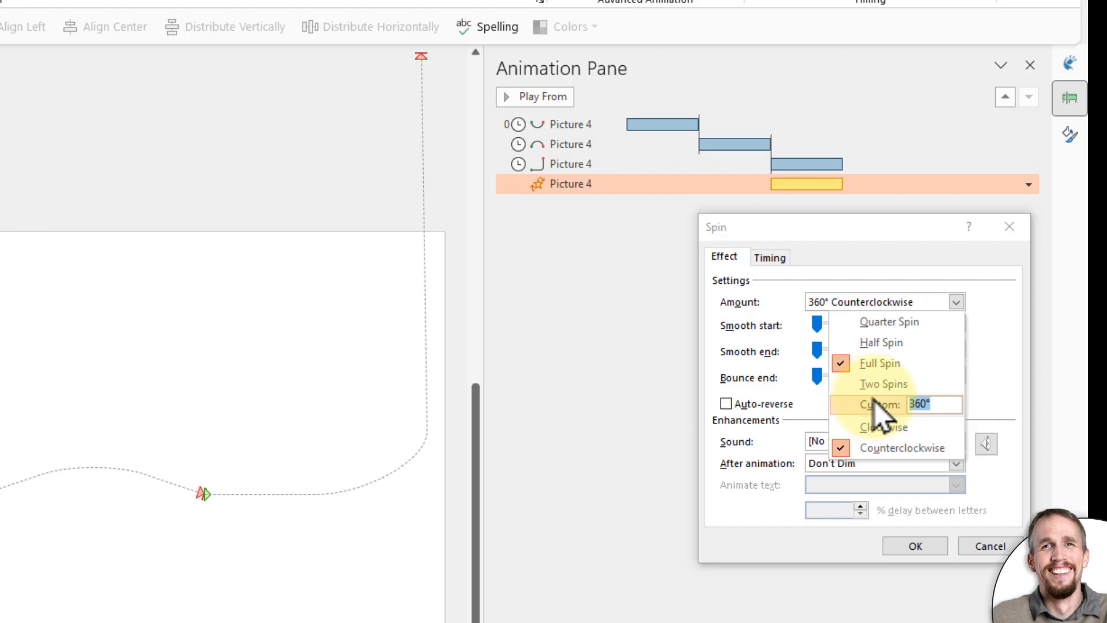
text(20)
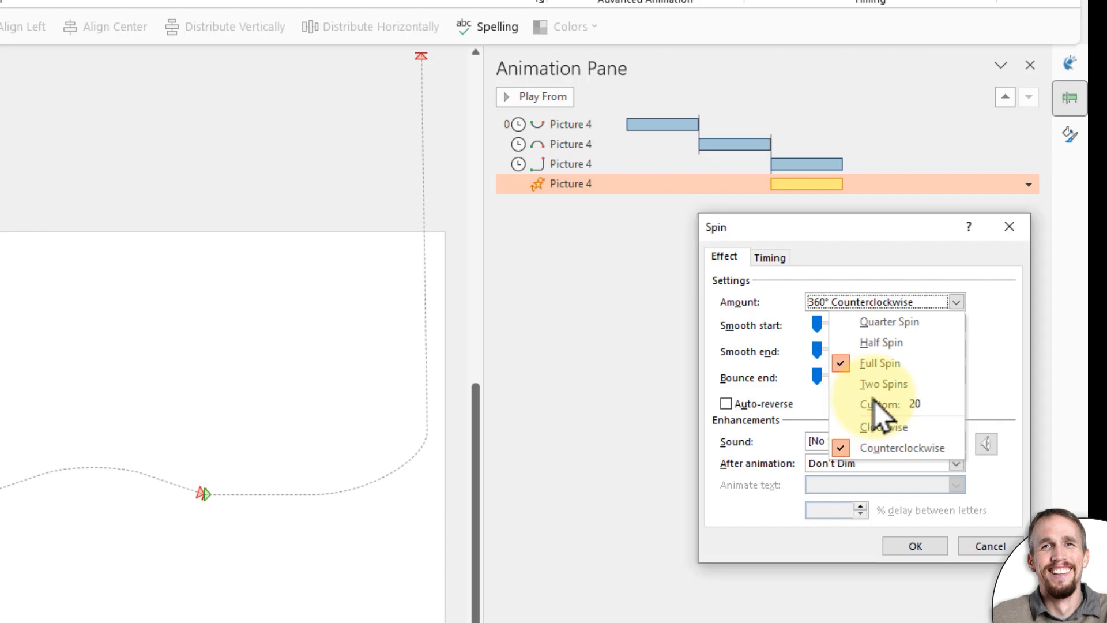
key(Return)
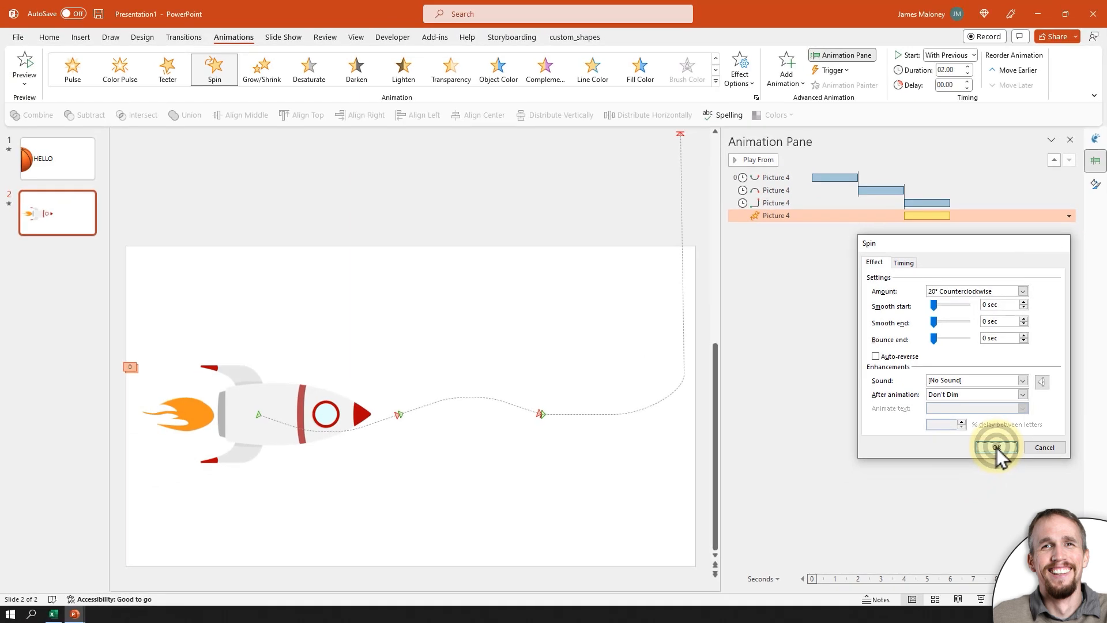
click(982, 465)
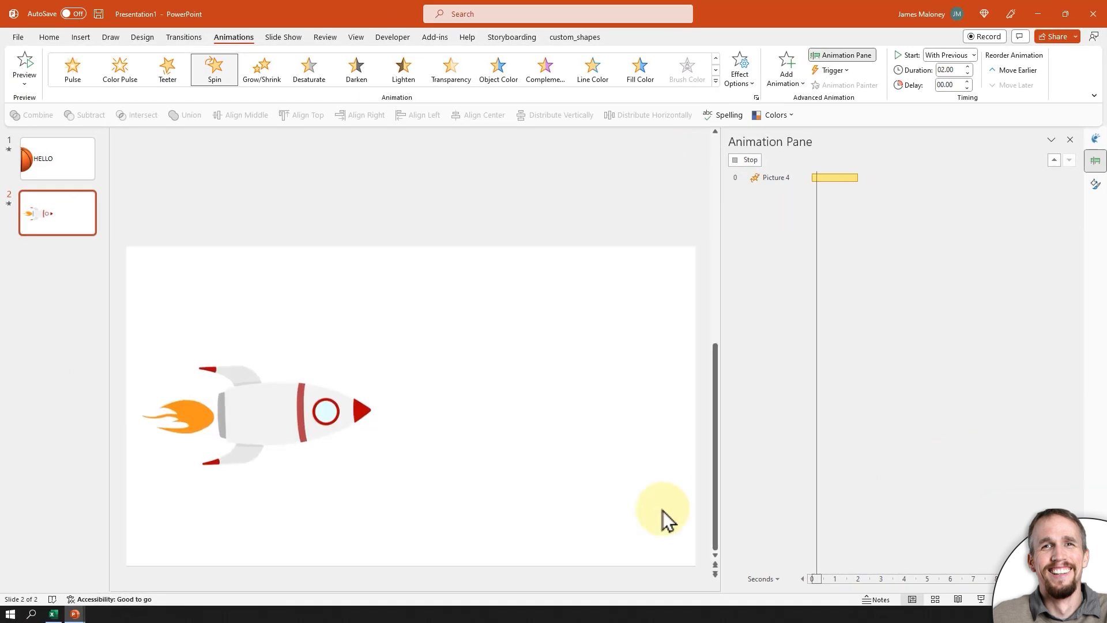
- Shorten the rocket's Spin by moving its start into the second half of the turn path, keeping its end aligned, and preview all four animations
click(541, 513)
click(268, 390)
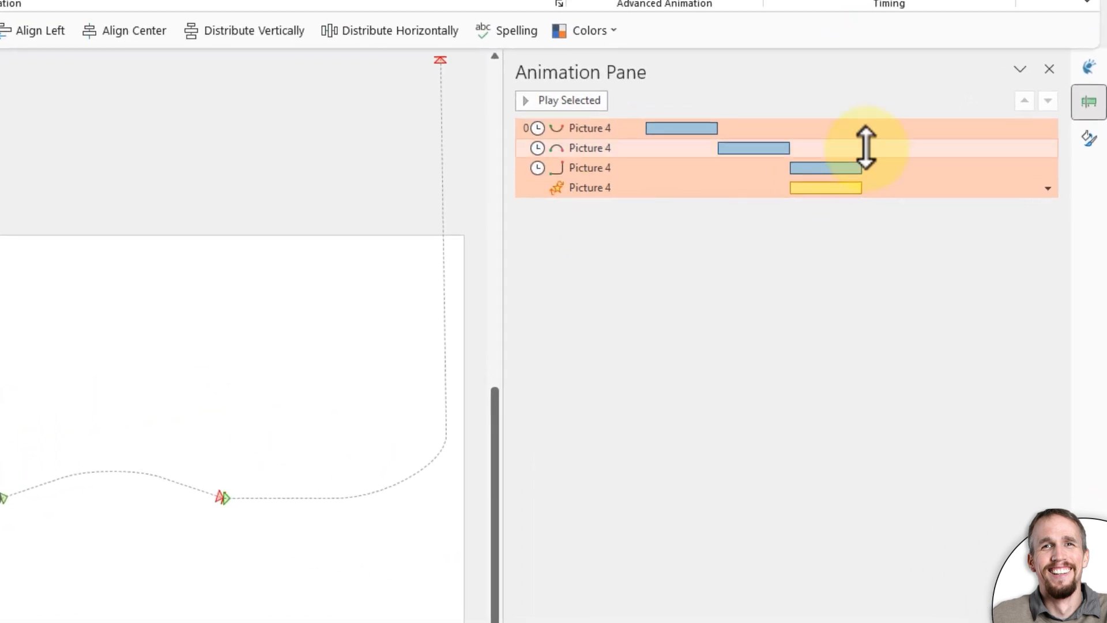
drag(791, 186, 854, 188)
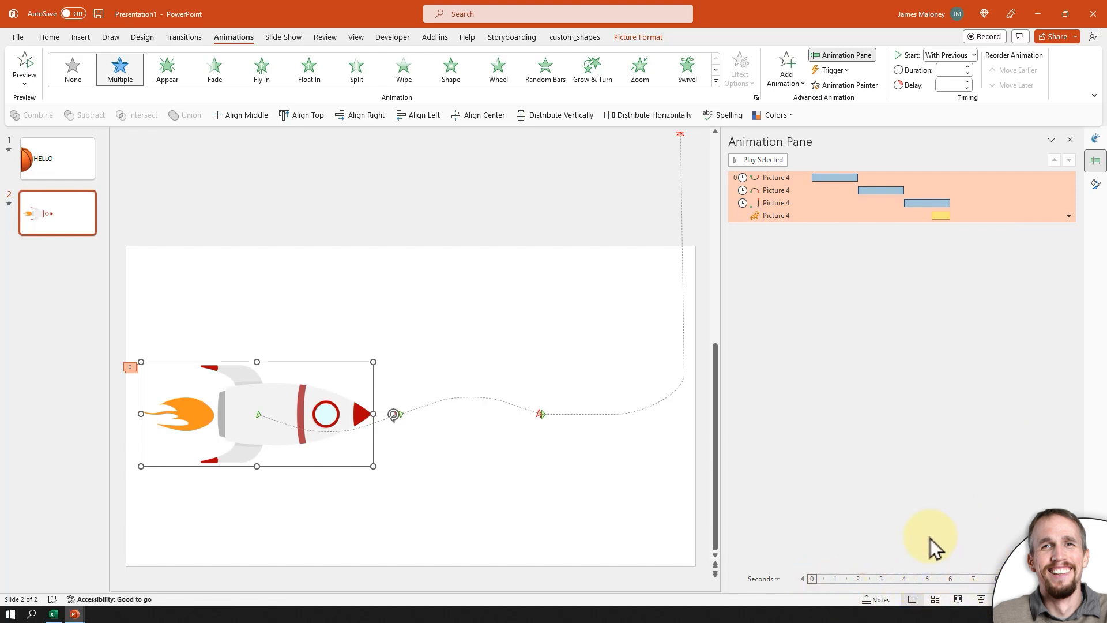
click(760, 160)
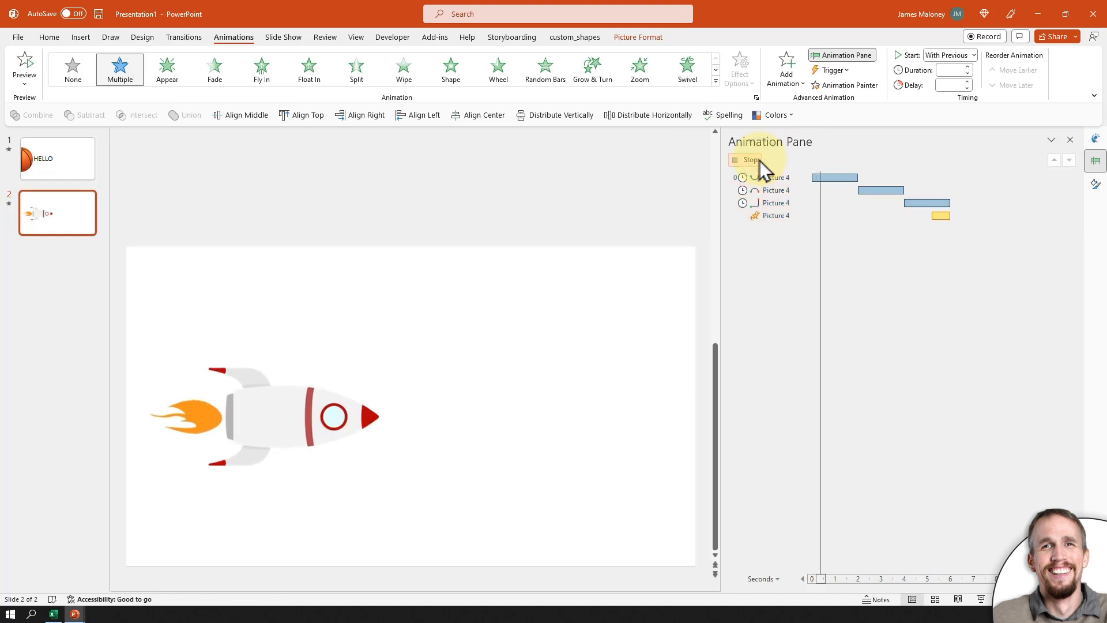